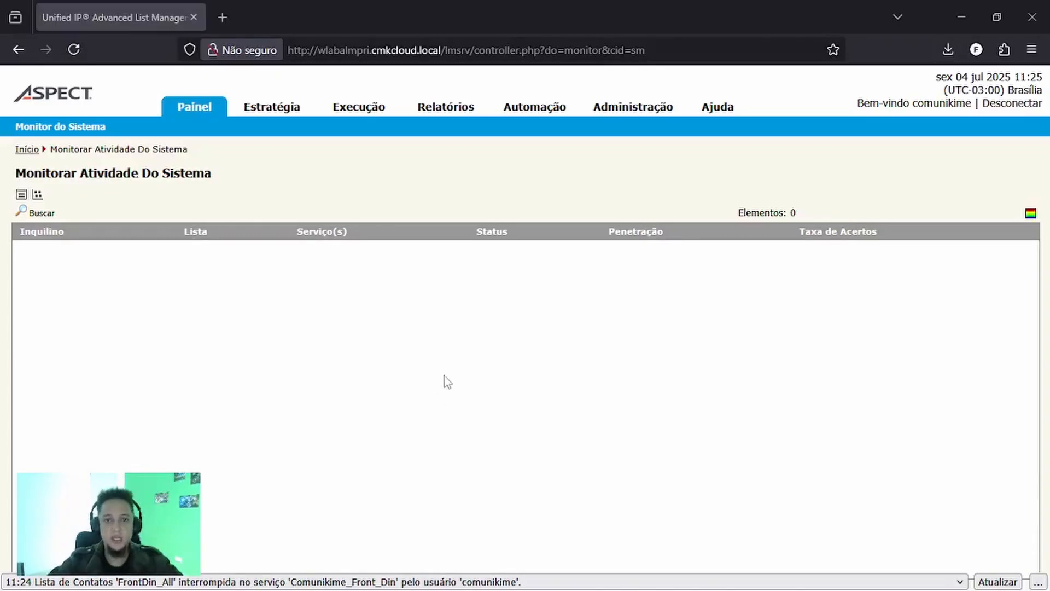
# - Create a new automation script and name it "Teste"
pyautogui.click(534, 116)
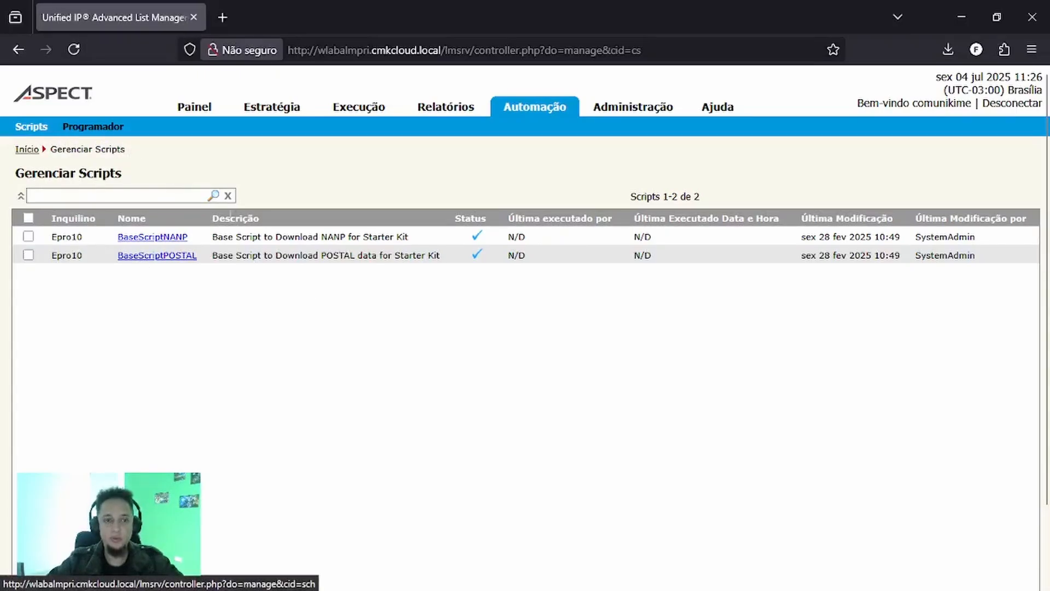
pyautogui.scroll(-2, 493, 310)
pyautogui.scroll(2, 513, 311)
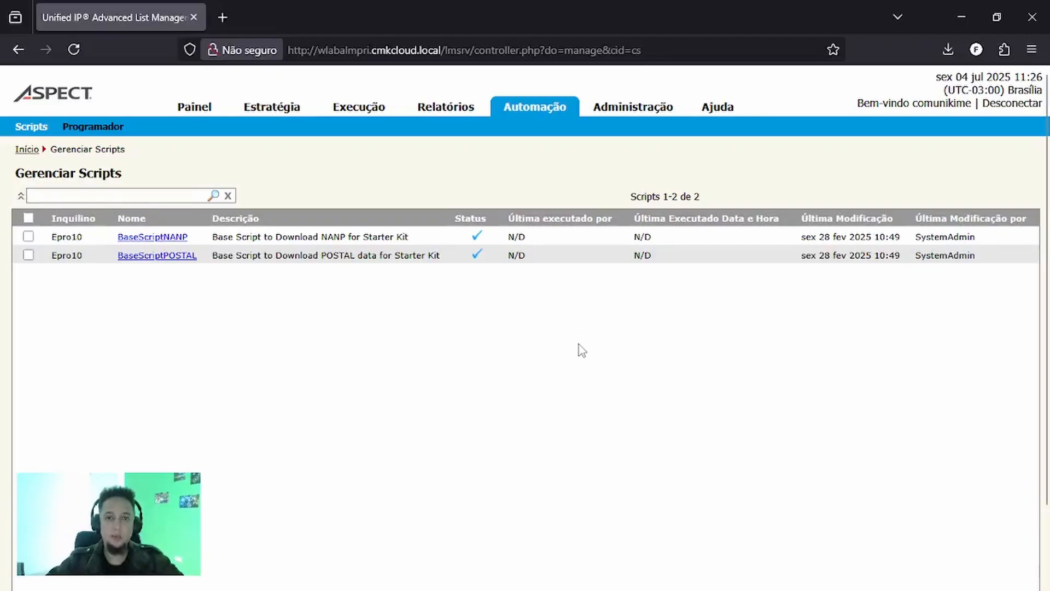
pyautogui.scroll(-3, 579, 344)
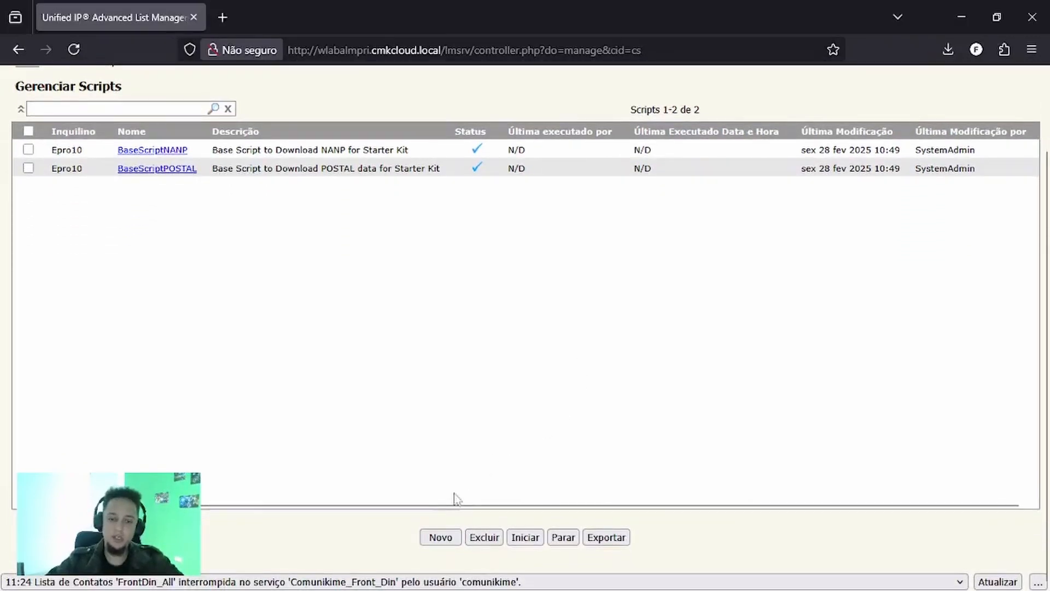
pyautogui.click(441, 537)
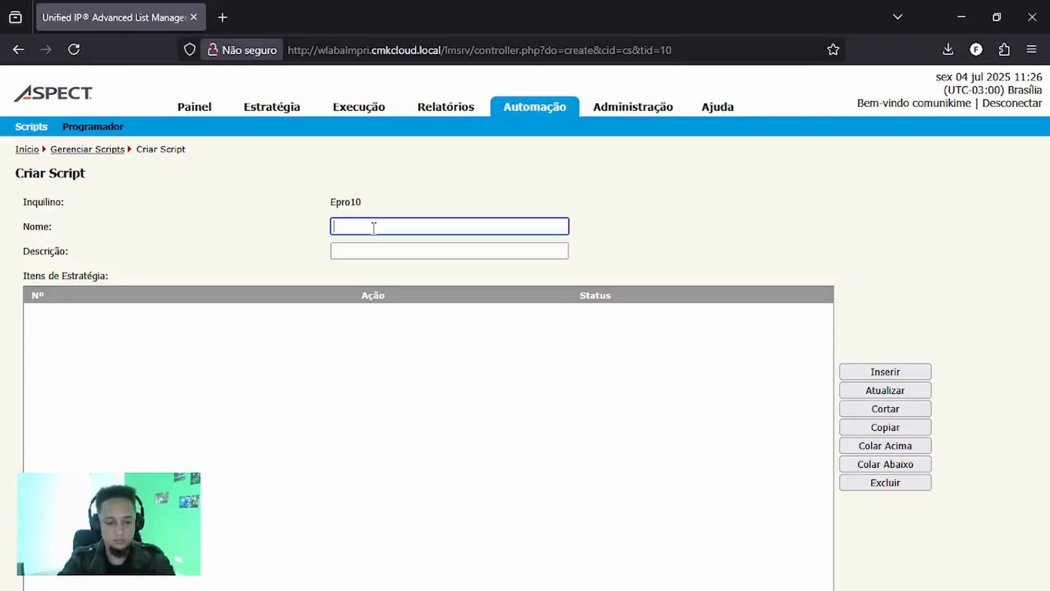
pyautogui.write('Teste')
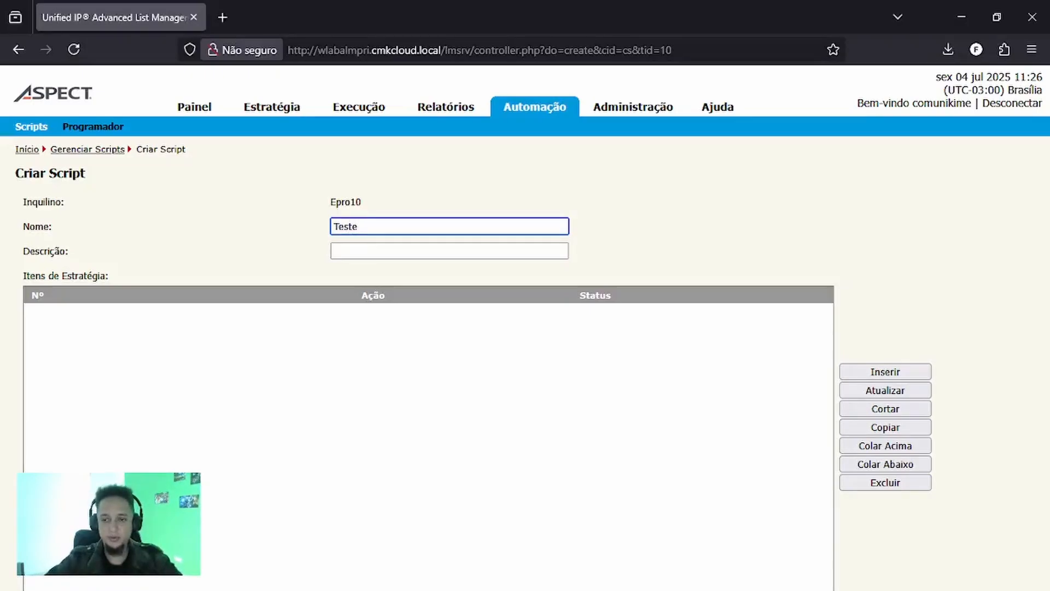
# - Insert a first strategy item in the script, reviewing the available actions and choosing Enviar Mensagem
pyautogui.scroll(-2, 383, 323)
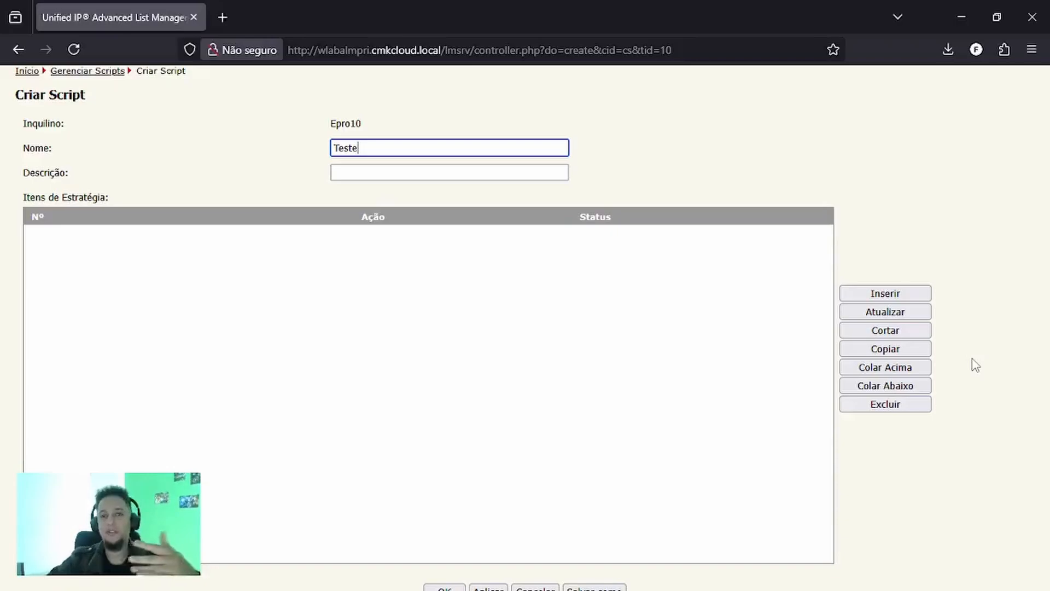
pyautogui.click(892, 298)
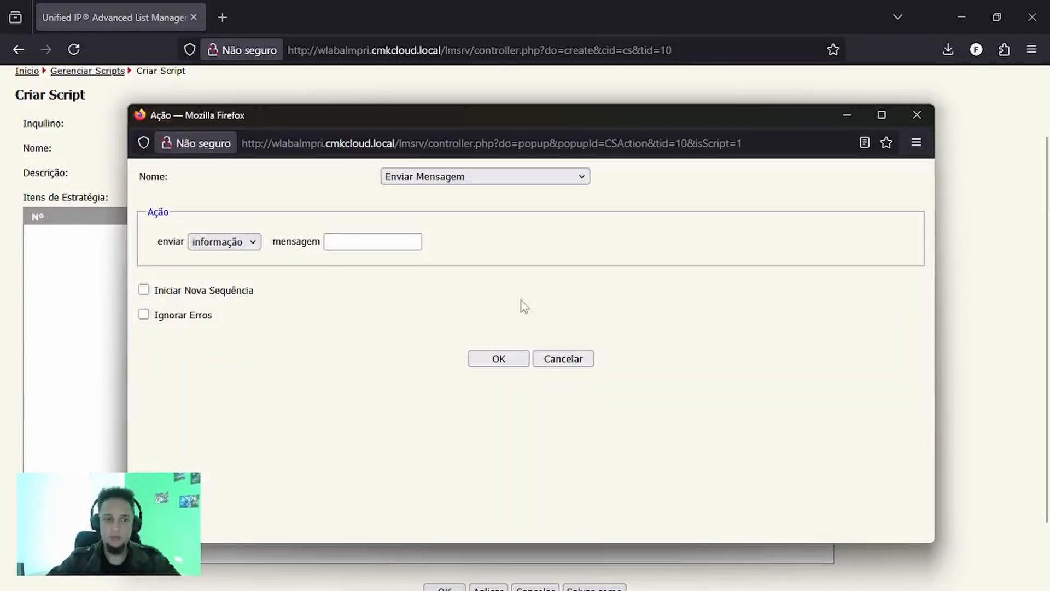
pyautogui.click(504, 179)
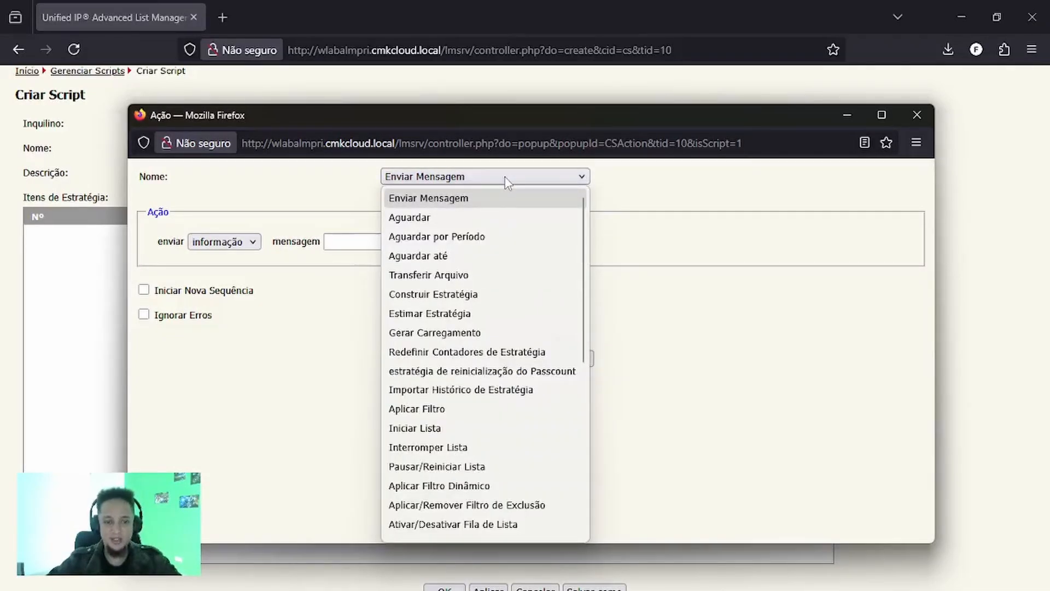
pyautogui.scroll(-4, 517, 246)
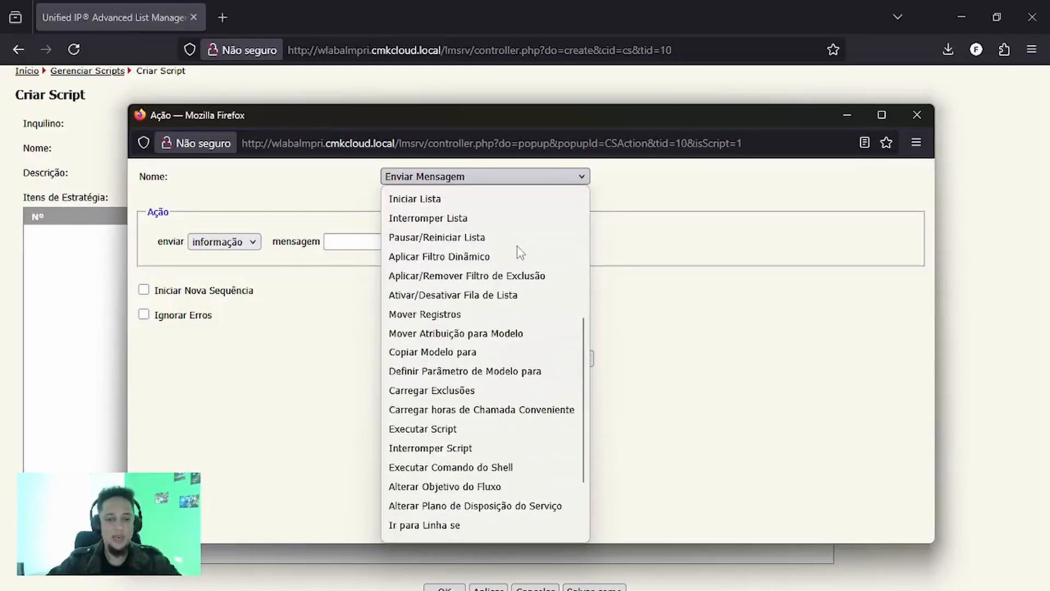
pyautogui.scroll(-2, 518, 252)
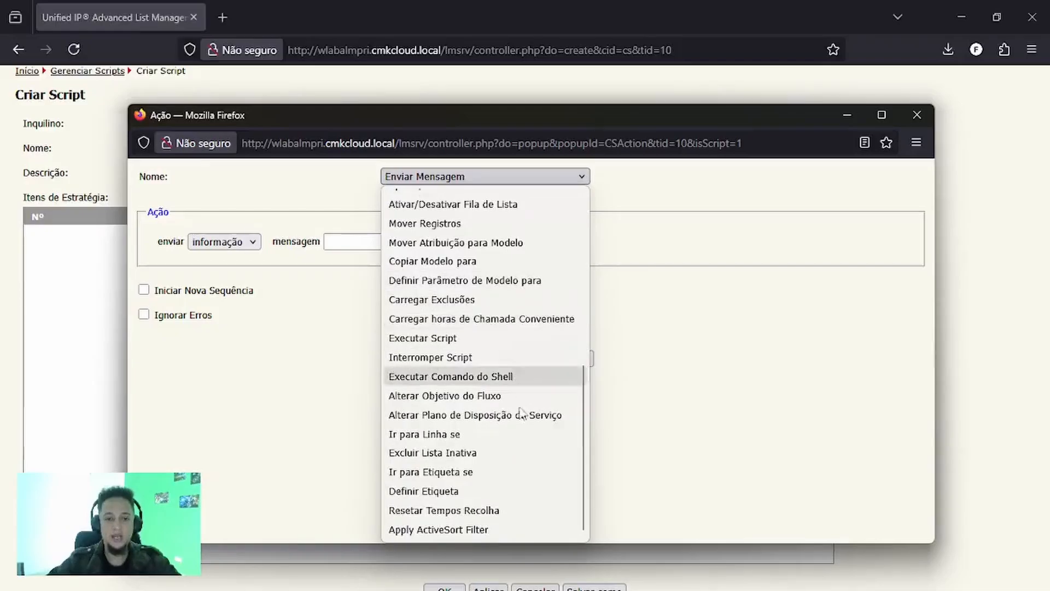
pyautogui.scroll(6, 525, 440)
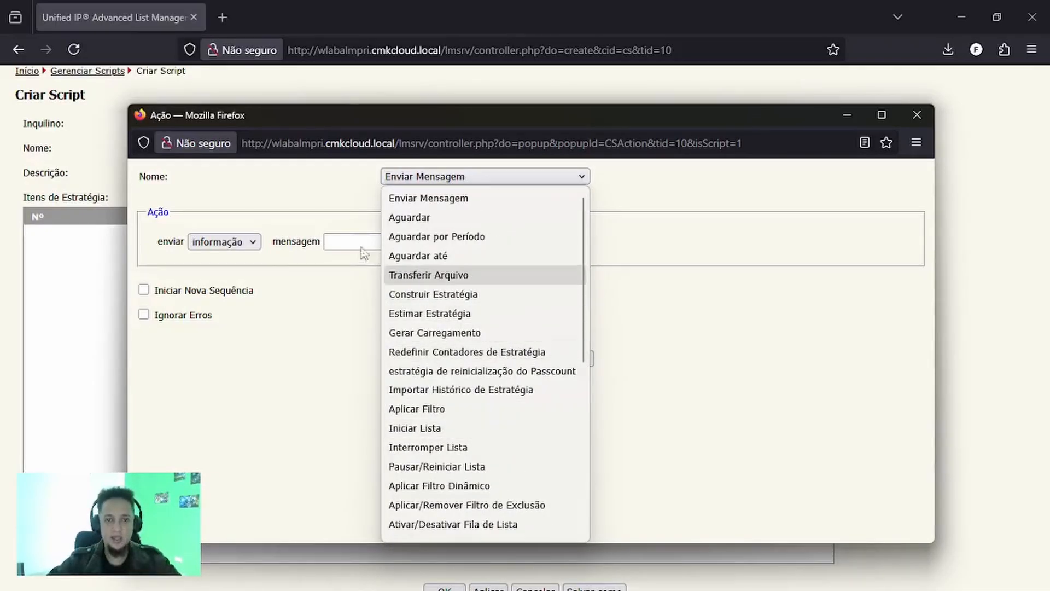
pyautogui.click(423, 207)
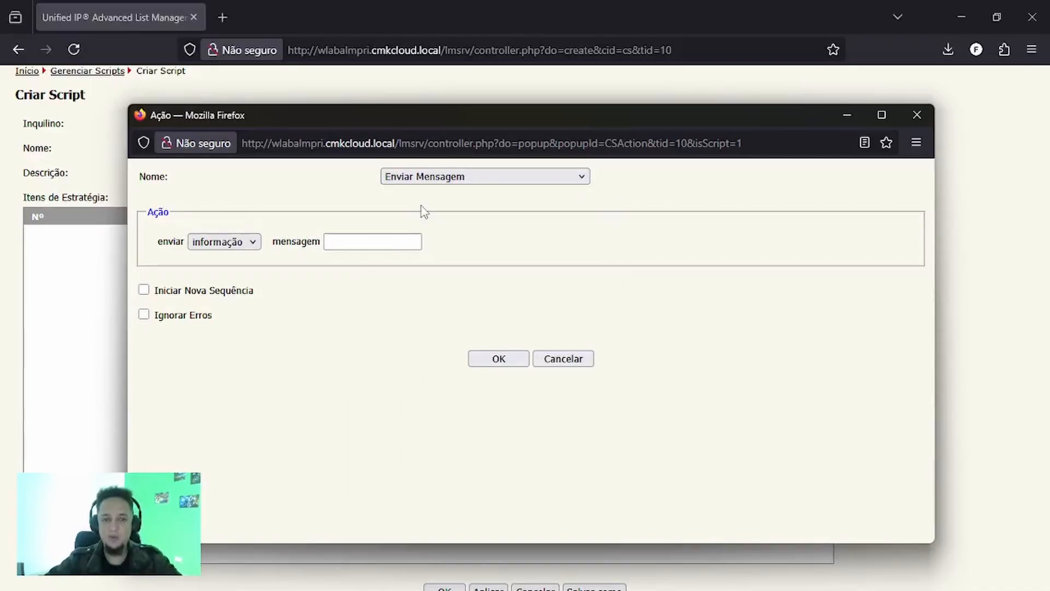
# - Enter "Iniciando Automação" as the text of the message action
pyautogui.click(216, 243)
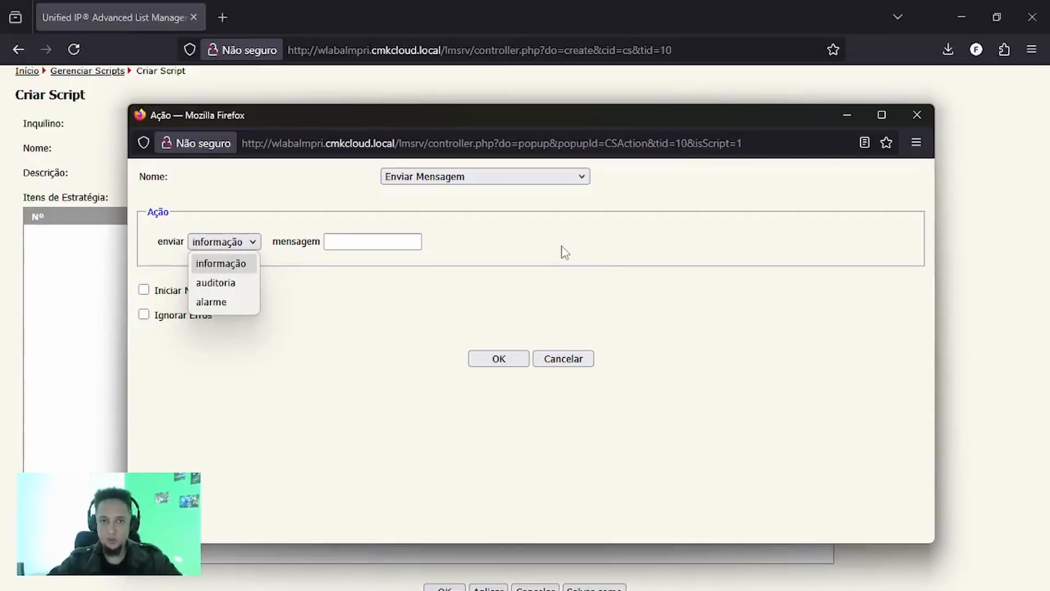
pyautogui.click(390, 239)
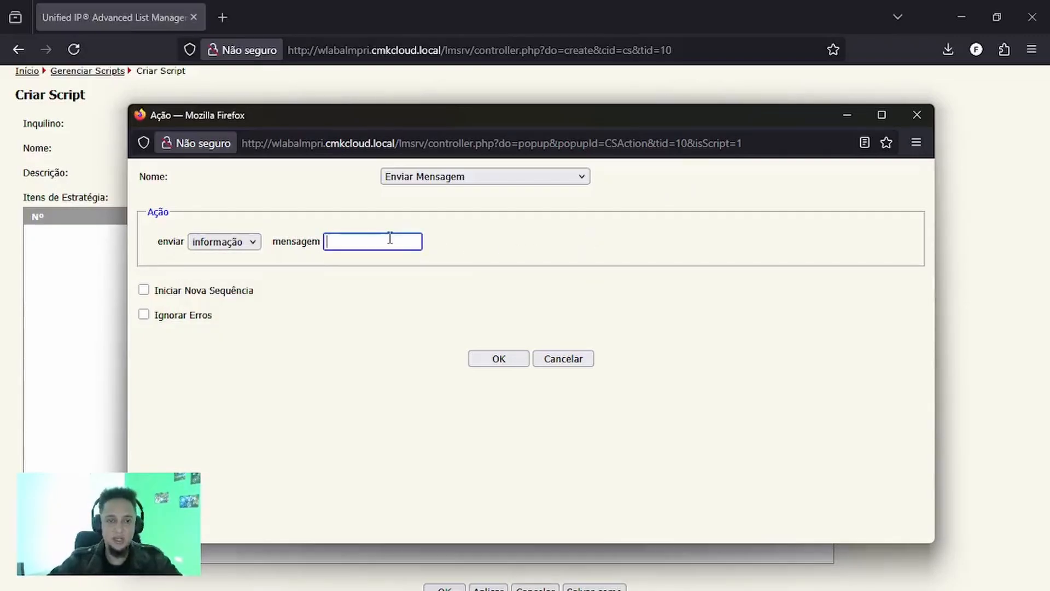
pyautogui.write('In')
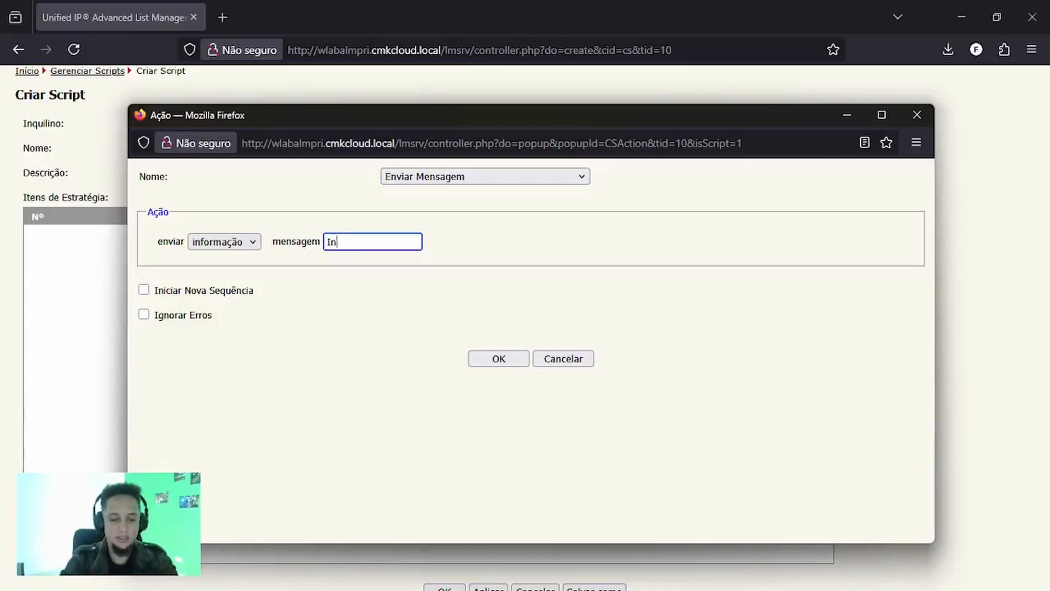
pyautogui.write('icianos')
pyautogui.press('BackSpace')
pyautogui.press('BackSpace')
pyautogui.press('BackSpace')
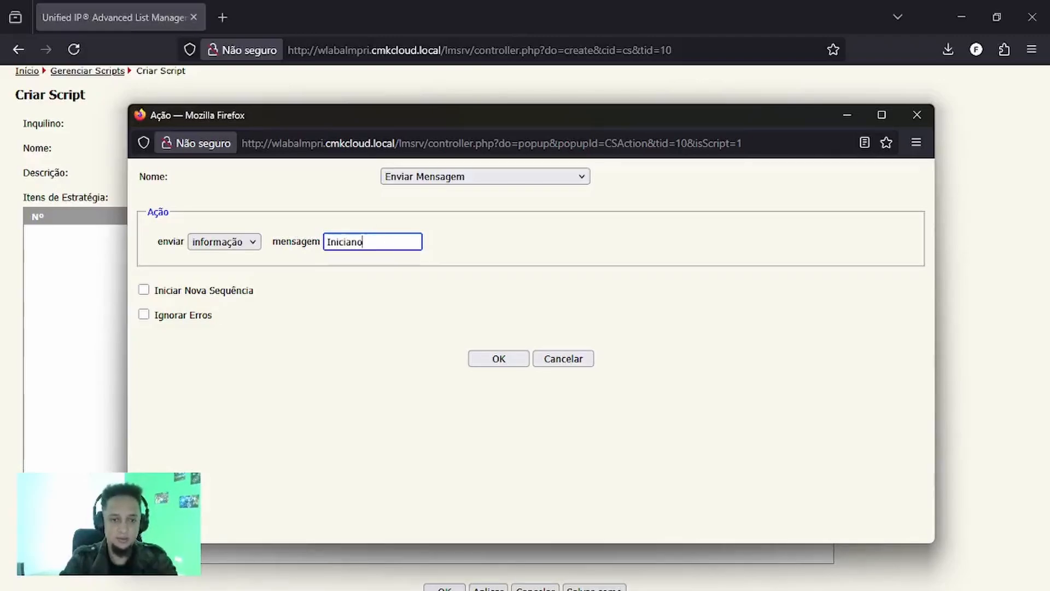
pyautogui.write('do A')
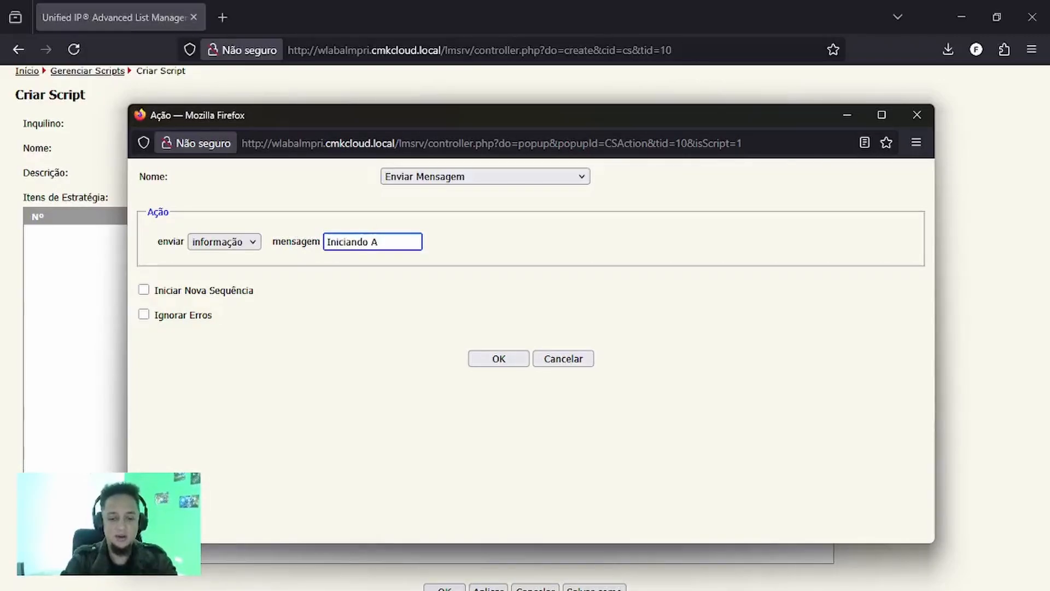
pyautogui.write('utomação')
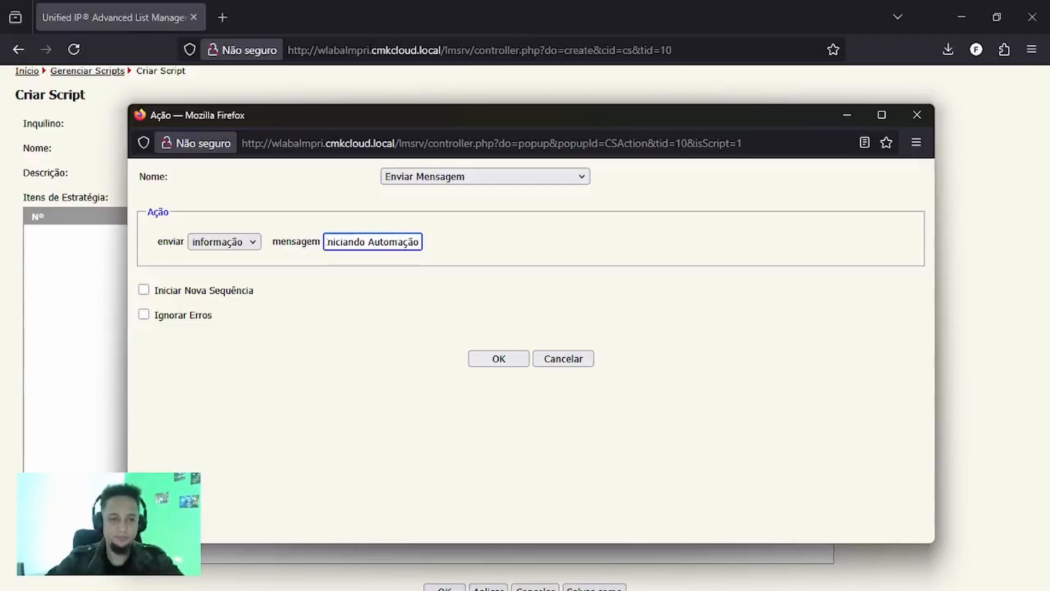
# - Set the message type to alarme and add the action to the script
pyautogui.click(234, 246)
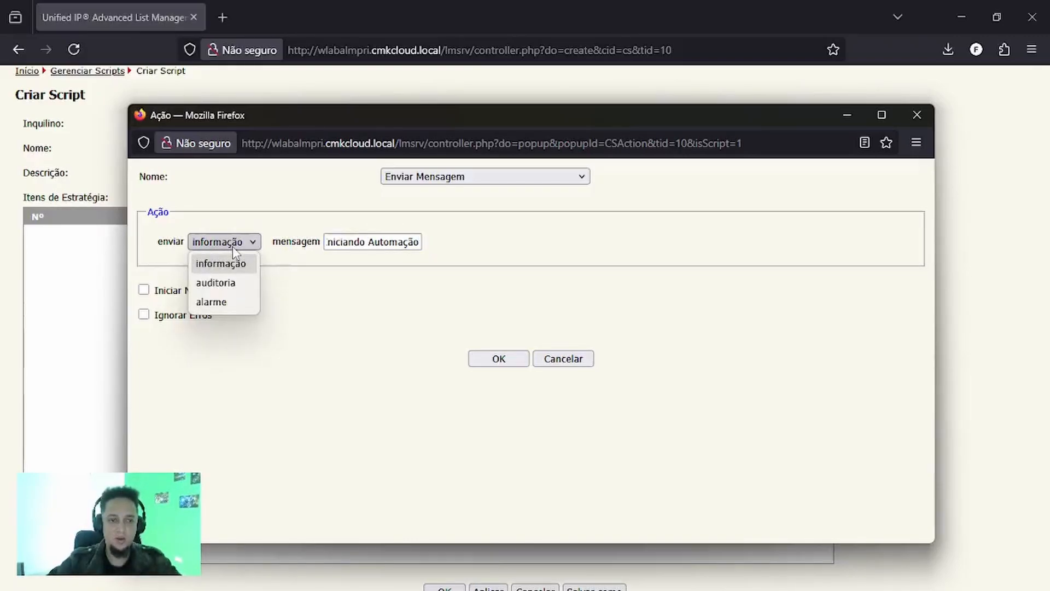
pyautogui.click(233, 305)
pyautogui.click(495, 361)
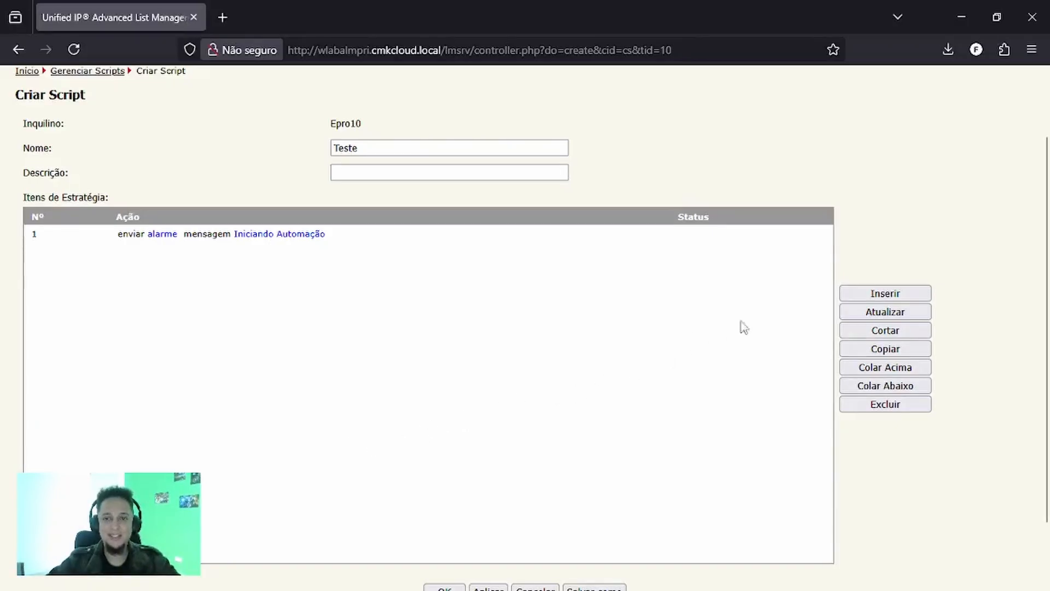
# - Insert a second strategy item with the Iniciar Lista action, choosing FrontDin_All as the list to start
pyautogui.click(851, 295)
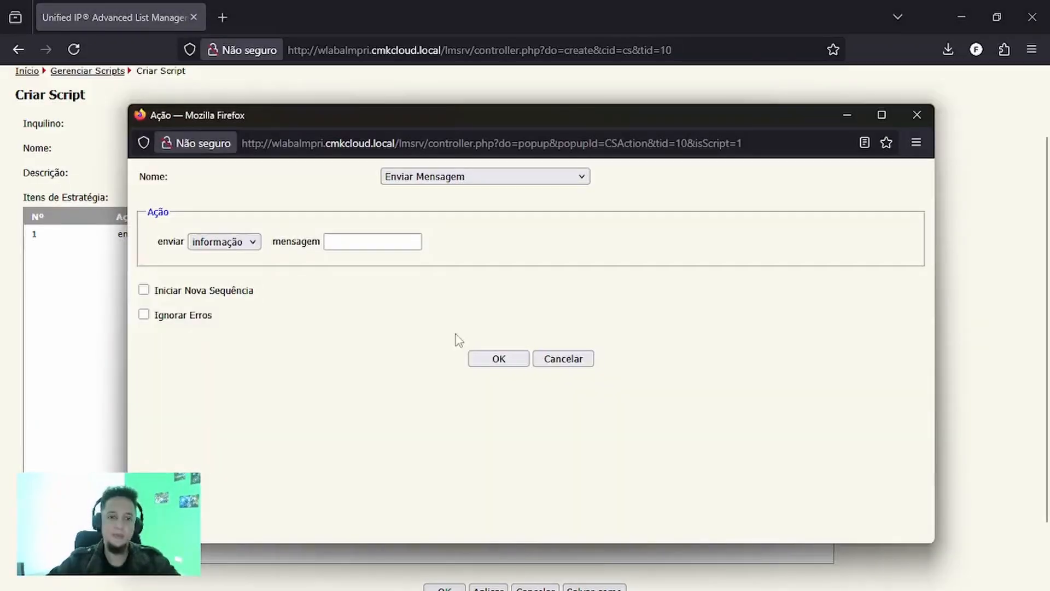
pyautogui.click(474, 178)
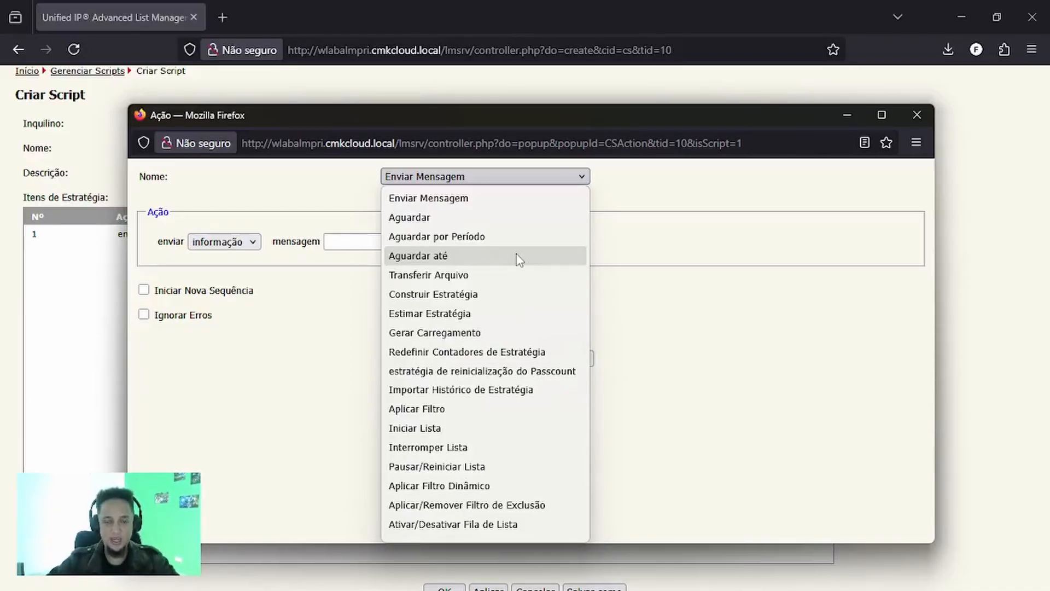
pyautogui.click(480, 432)
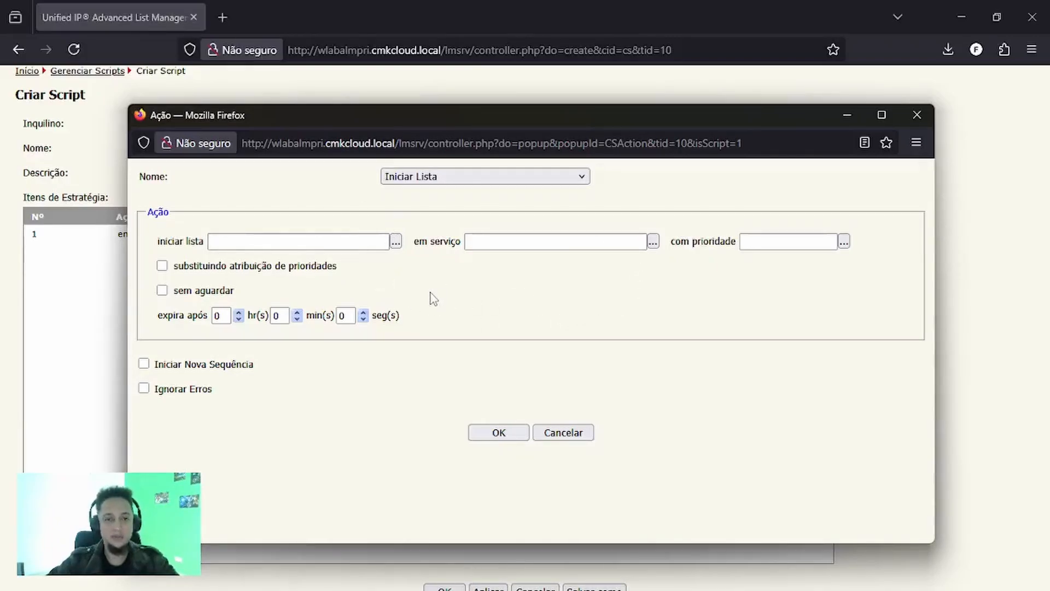
pyautogui.click(396, 241)
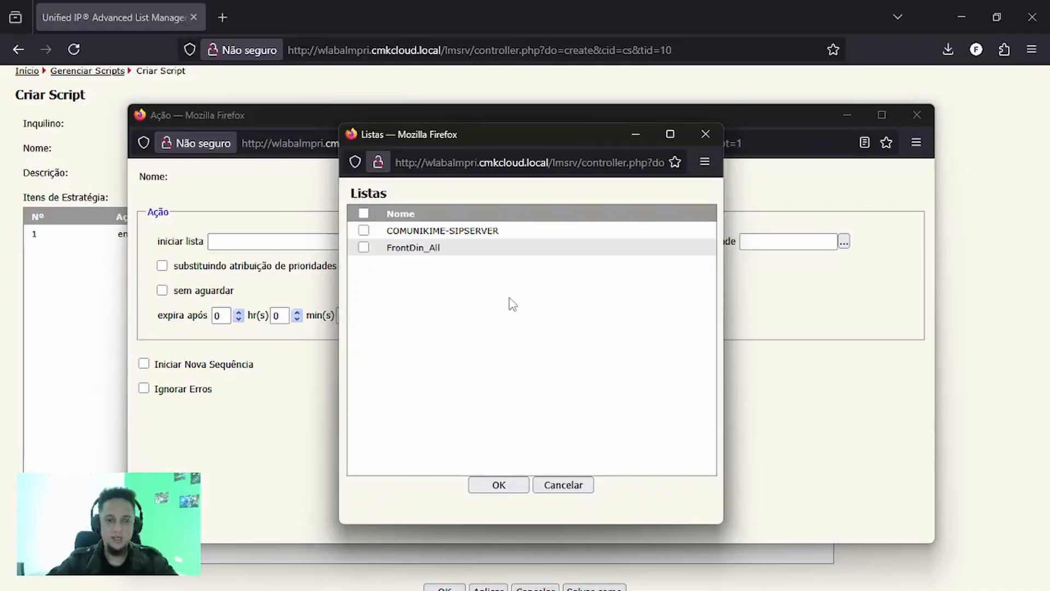
pyautogui.click(363, 248)
pyautogui.click(498, 484)
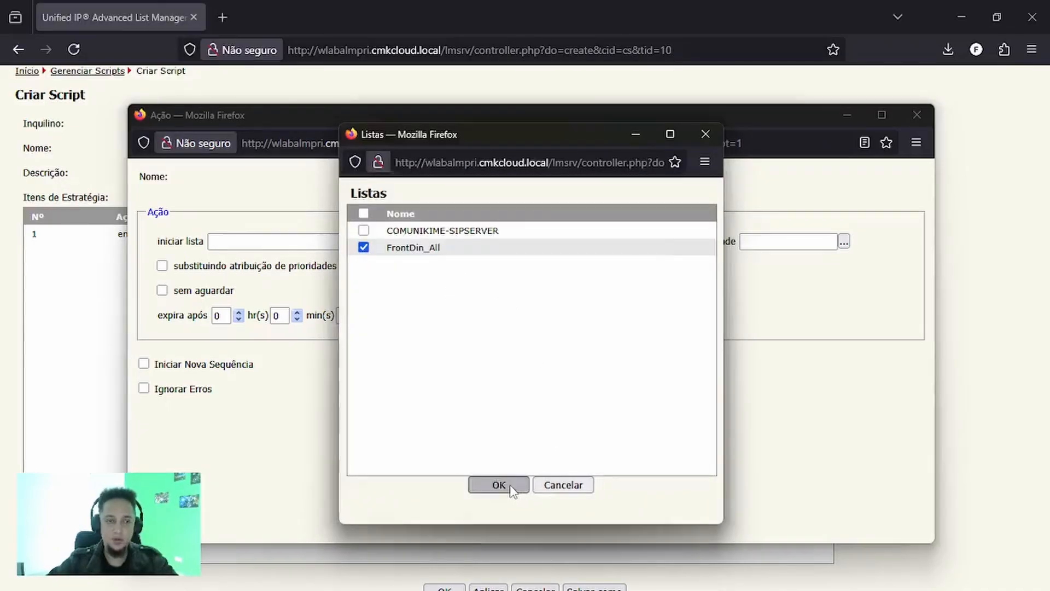
# - Assign the service Comunikime_Front_Din and the priority Padrão to the start-list action, and add it to the script
pyautogui.click(653, 241)
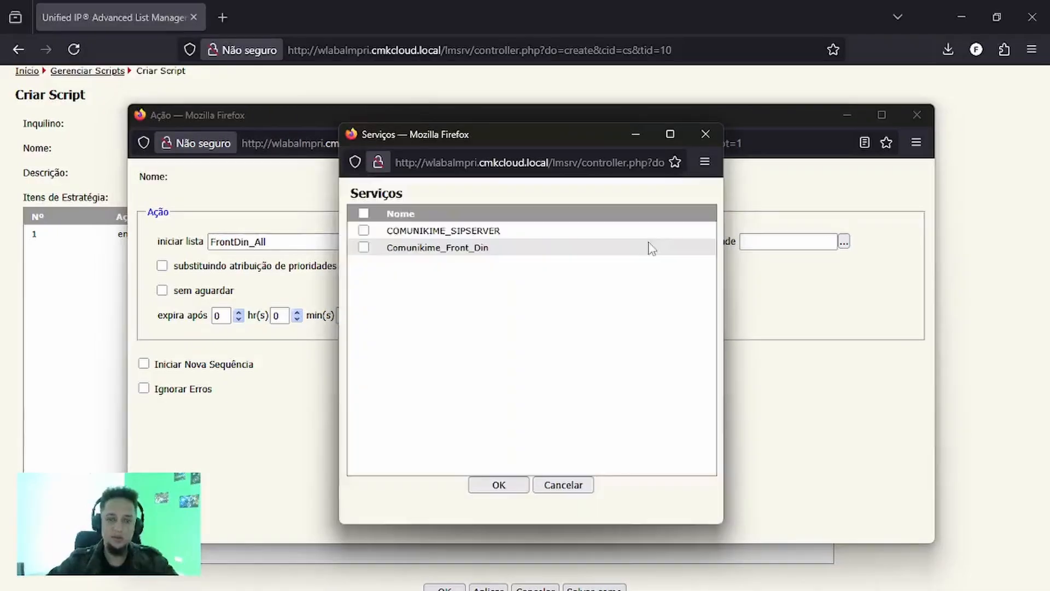
pyautogui.click(364, 248)
pyautogui.click(497, 485)
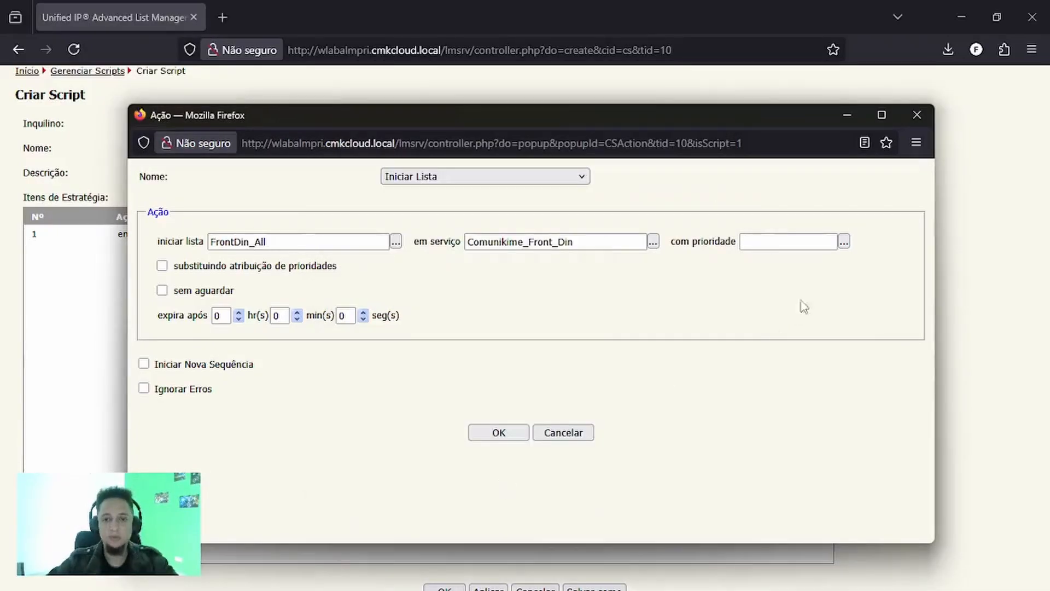
pyautogui.click(844, 242)
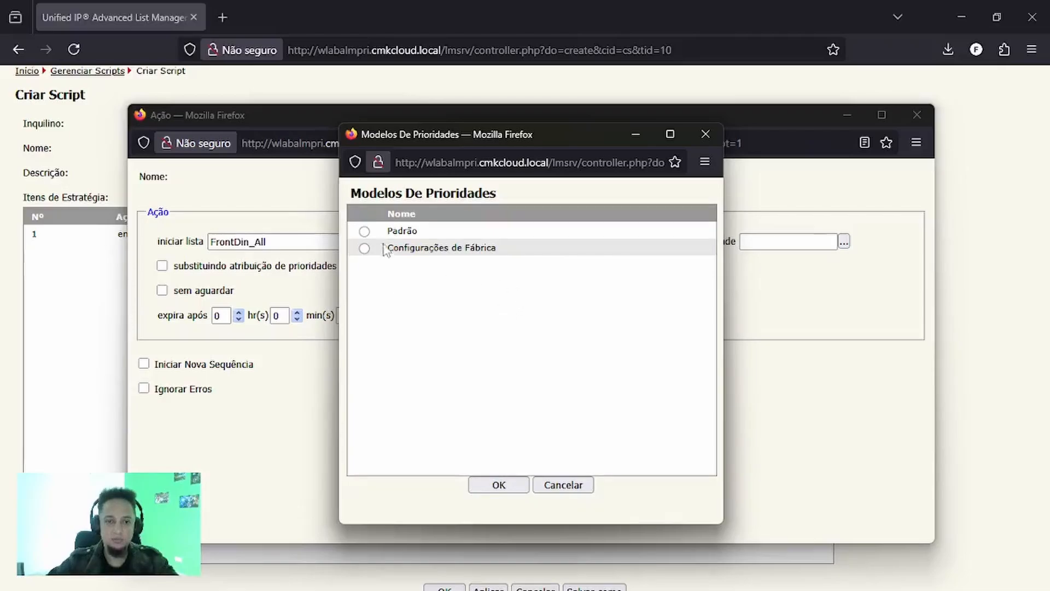
pyautogui.click(364, 231)
pyautogui.click(513, 486)
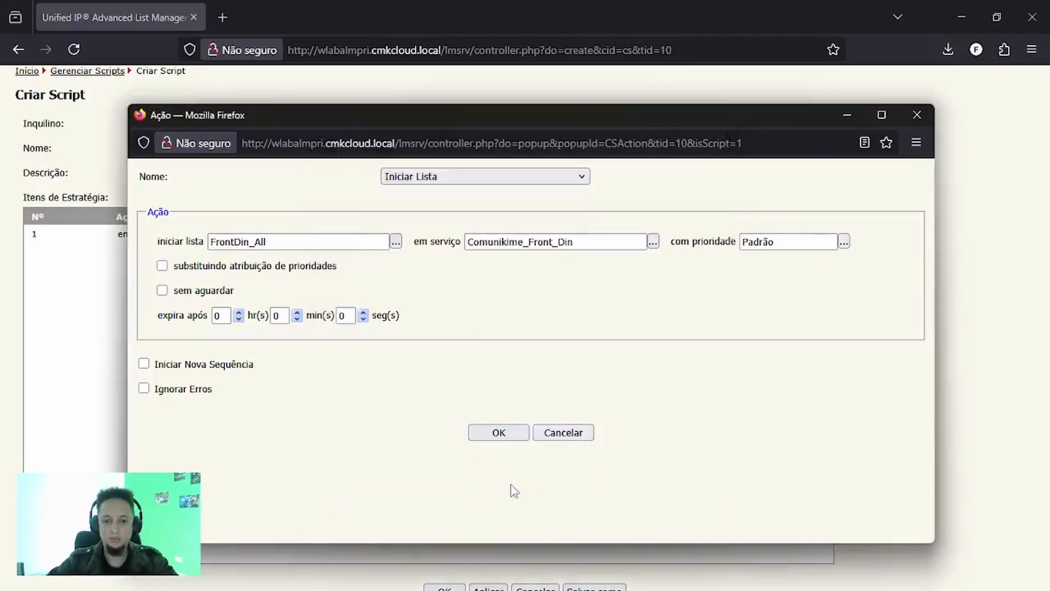
pyautogui.click(491, 433)
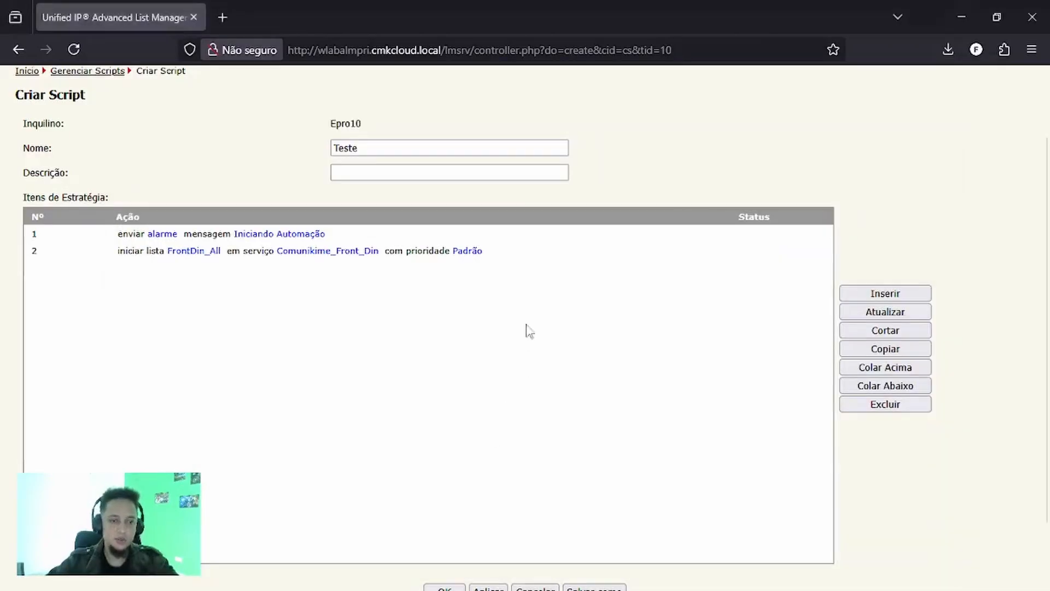
# - Insert a third strategy item in the script and choose the Aguardar action for it
pyautogui.click(187, 237)
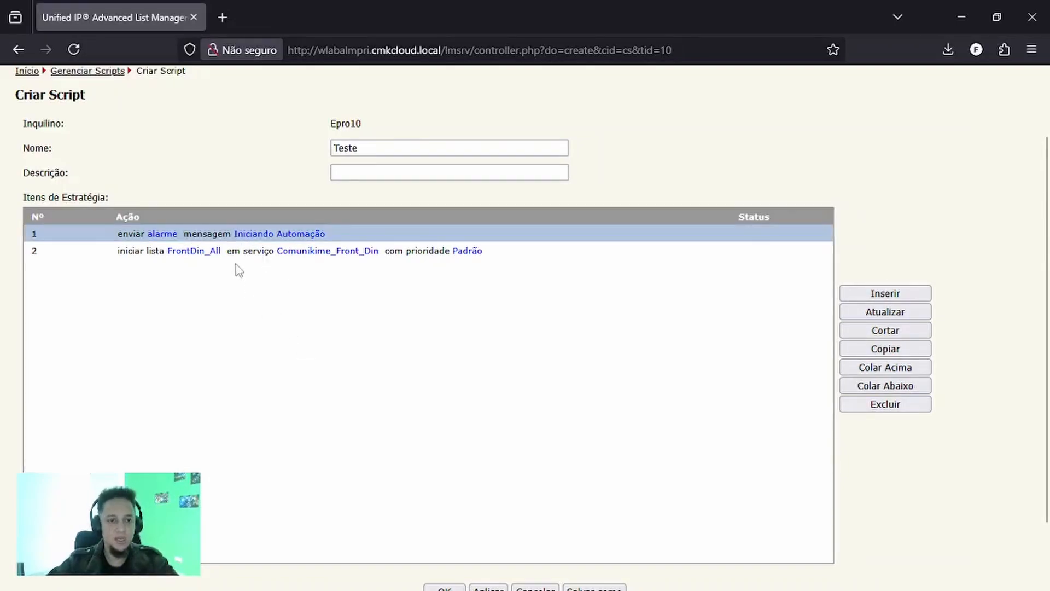
pyautogui.click(249, 254)
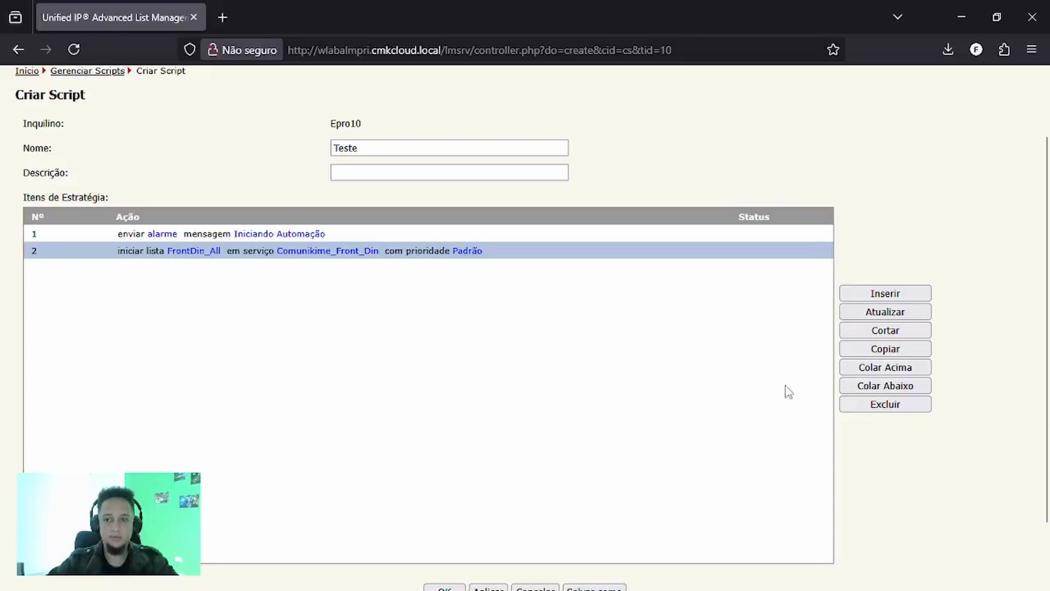
pyautogui.click(885, 294)
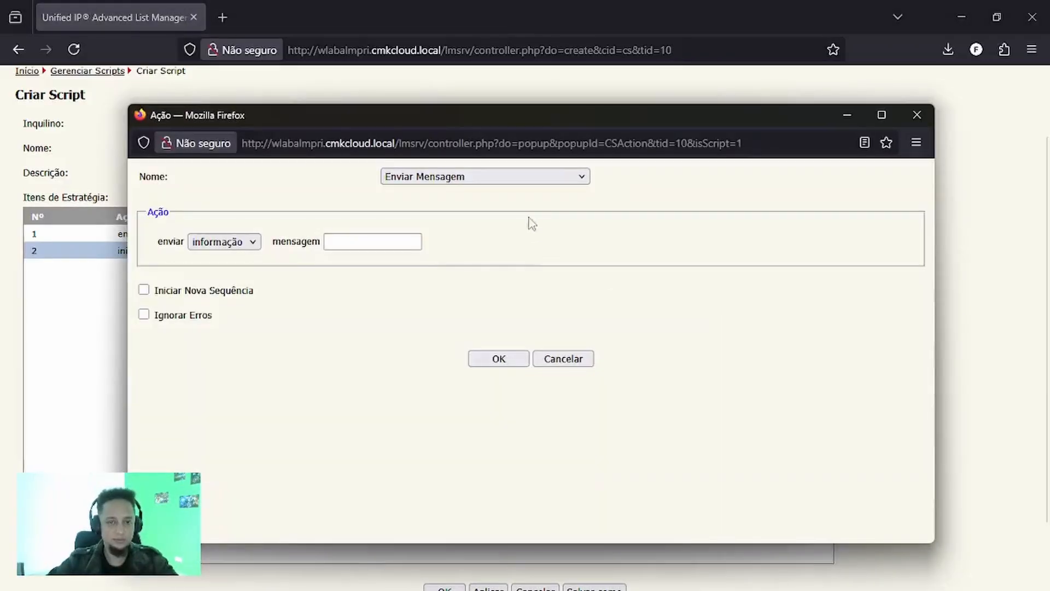
pyautogui.click(507, 179)
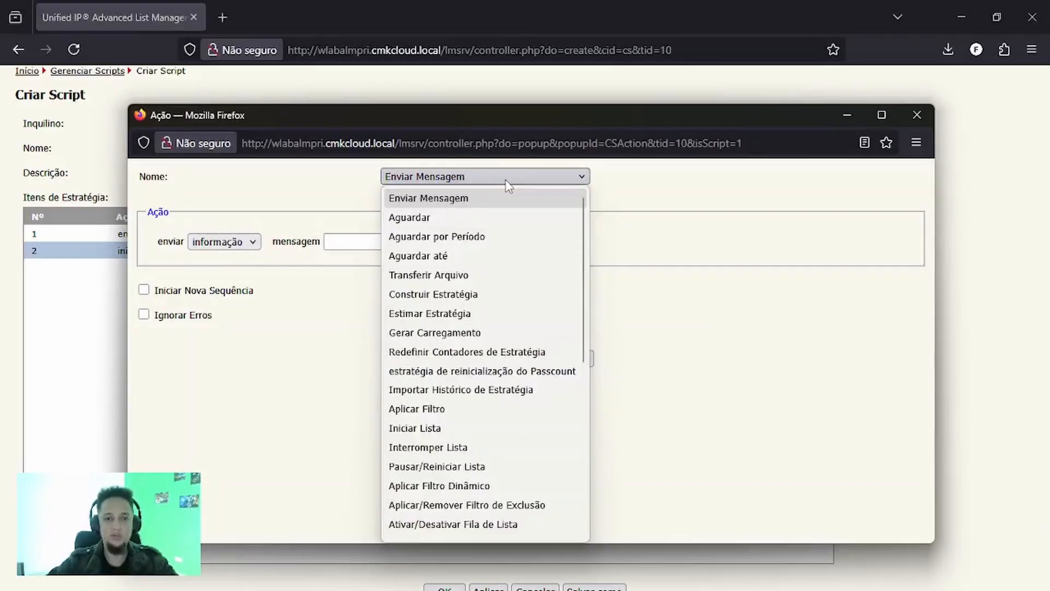
pyautogui.click(484, 222)
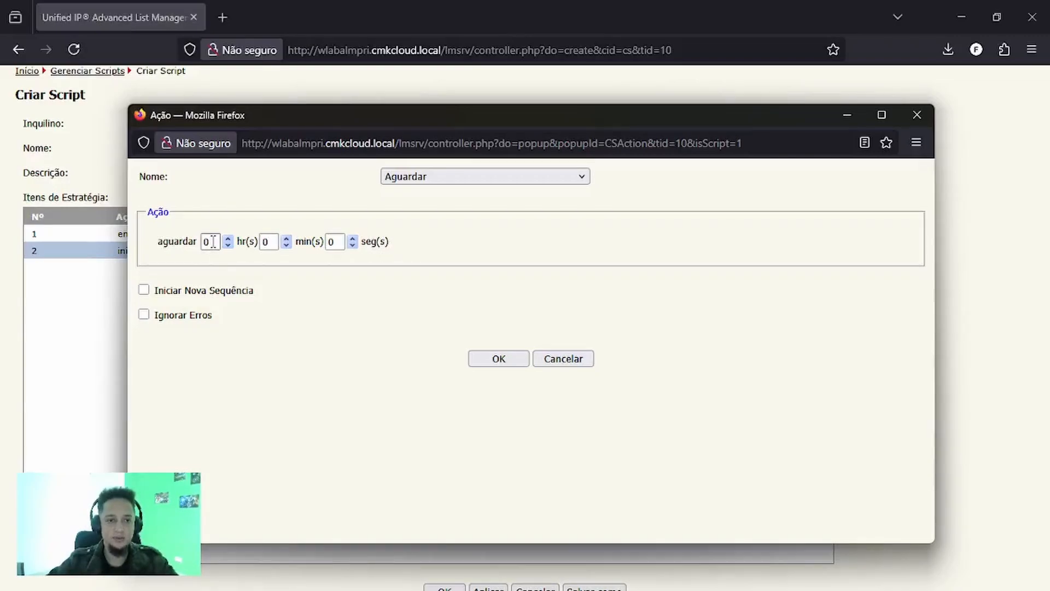
# - Set the wait time to 1 hour and add the wait action to the script
pyautogui.click(268, 242)
pyautogui.click(208, 242)
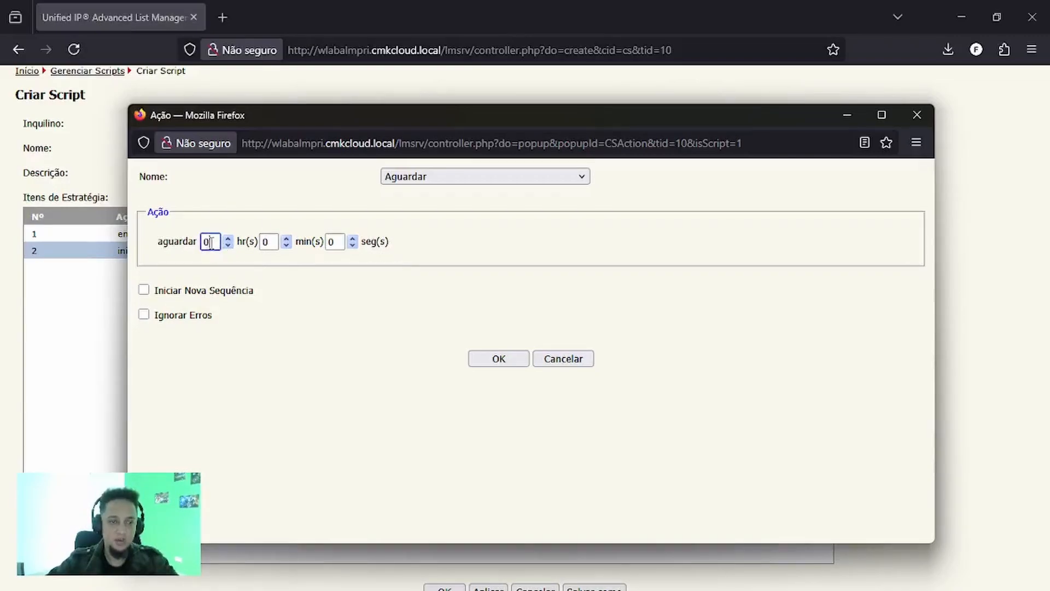
pyautogui.doubleClick(207, 242)
pyautogui.write('1')
pyautogui.click(497, 361)
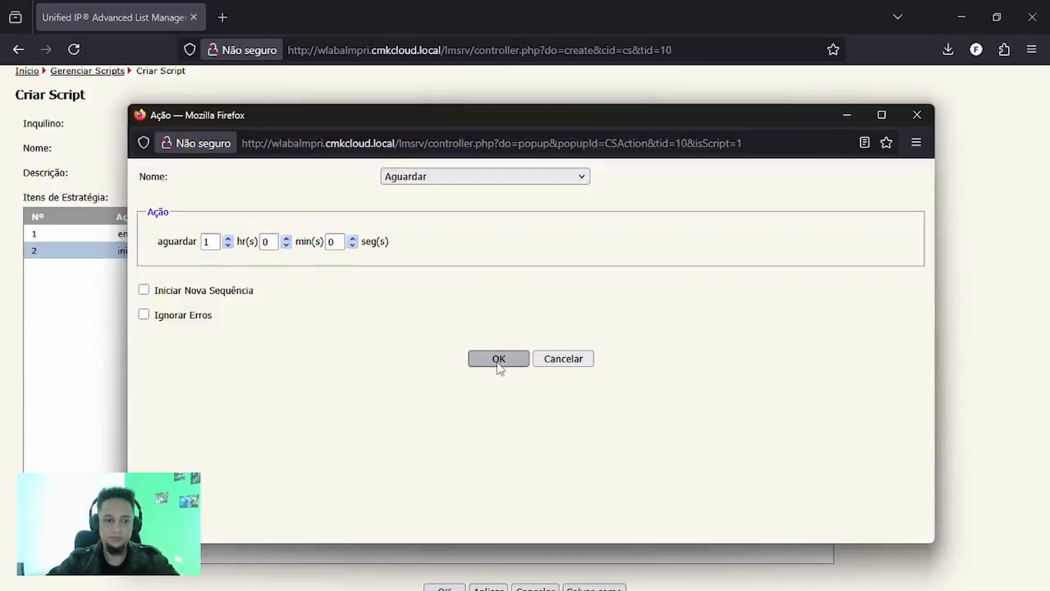
# - Review the order of the strategy items and check the settings of the start-list action
pyautogui.click(305, 271)
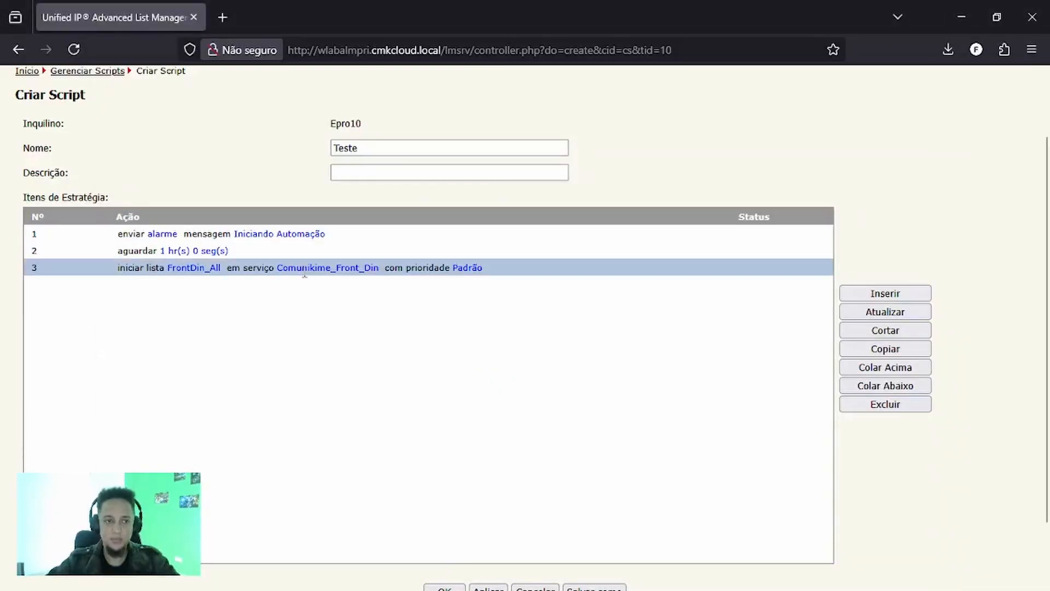
pyautogui.click(251, 255)
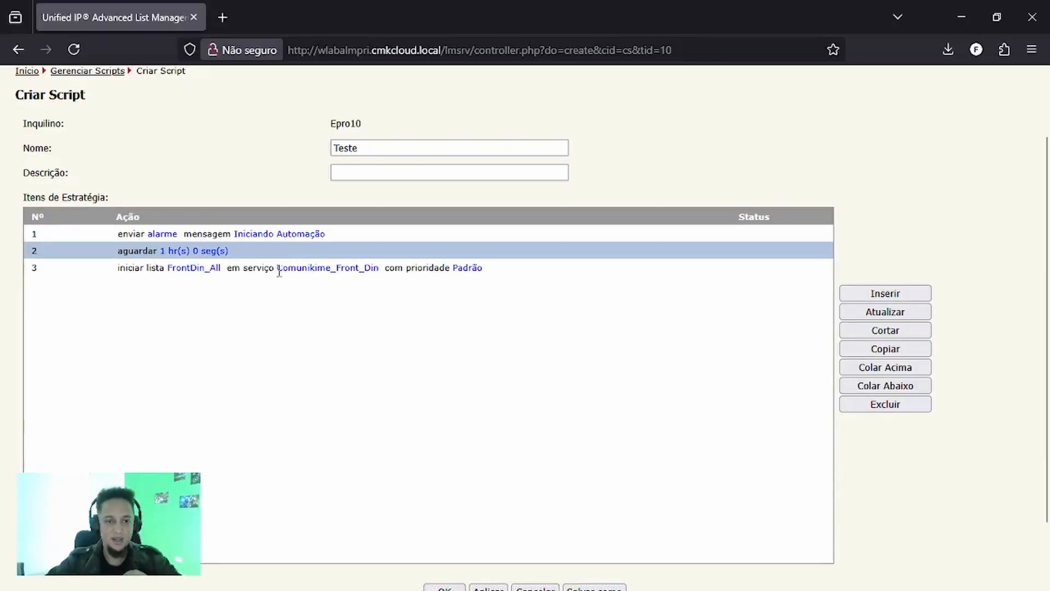
pyautogui.doubleClick(279, 269)
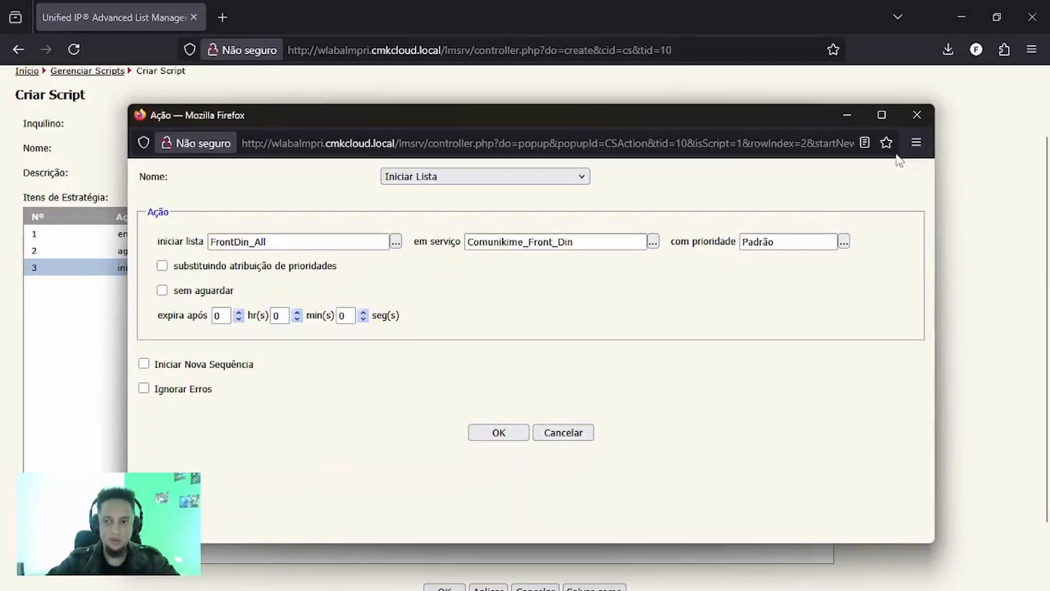
pyautogui.click(917, 115)
pyautogui.click(306, 251)
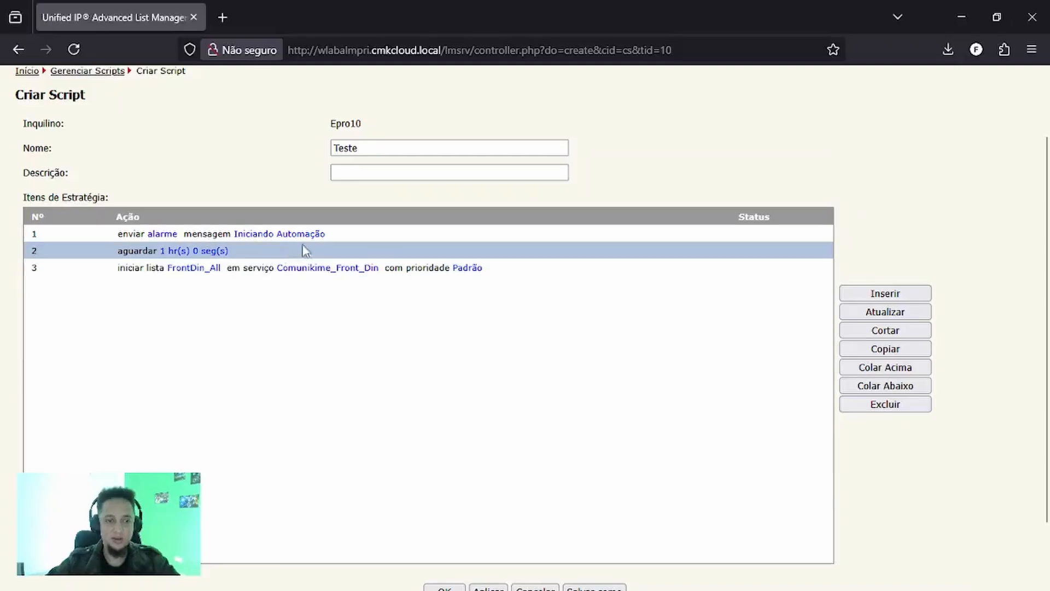
pyautogui.click(308, 232)
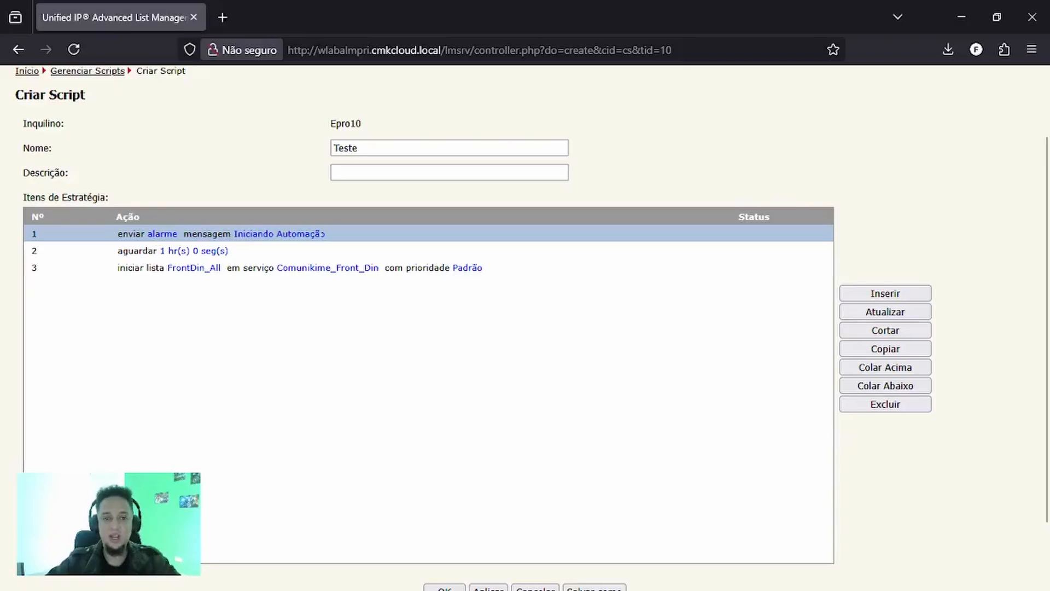
pyautogui.click(219, 257)
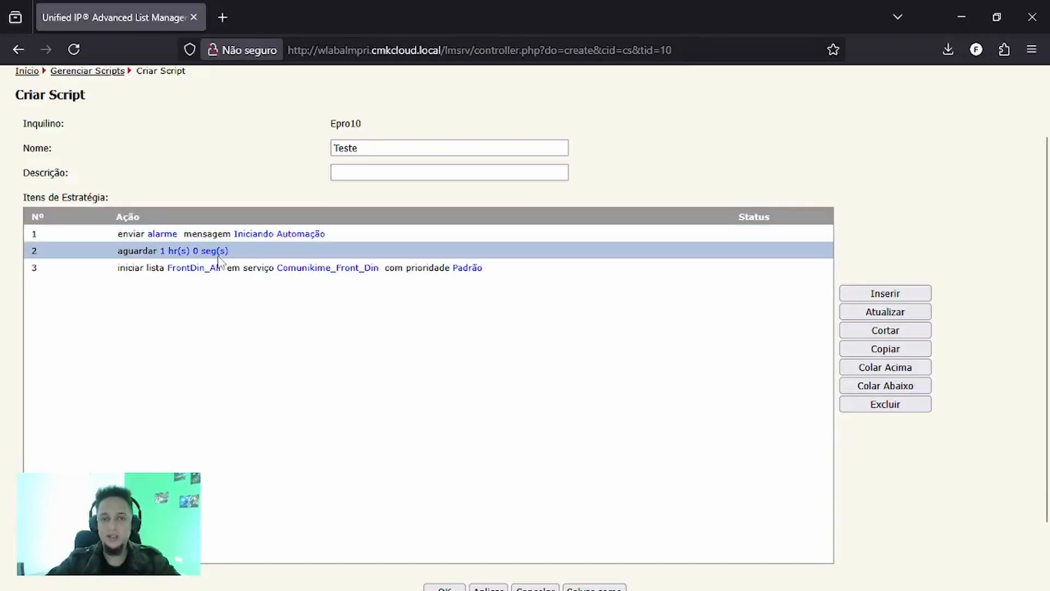
# - Move the FrontDin_All start-list item above the wait item by cutting and pasting it
pyautogui.click(219, 266)
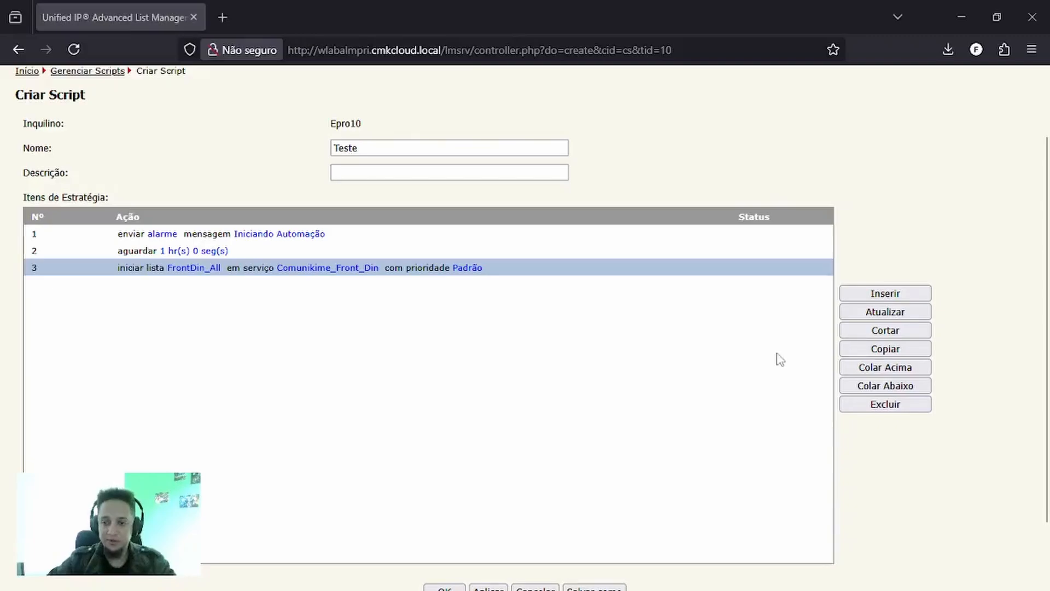
pyautogui.click(885, 330)
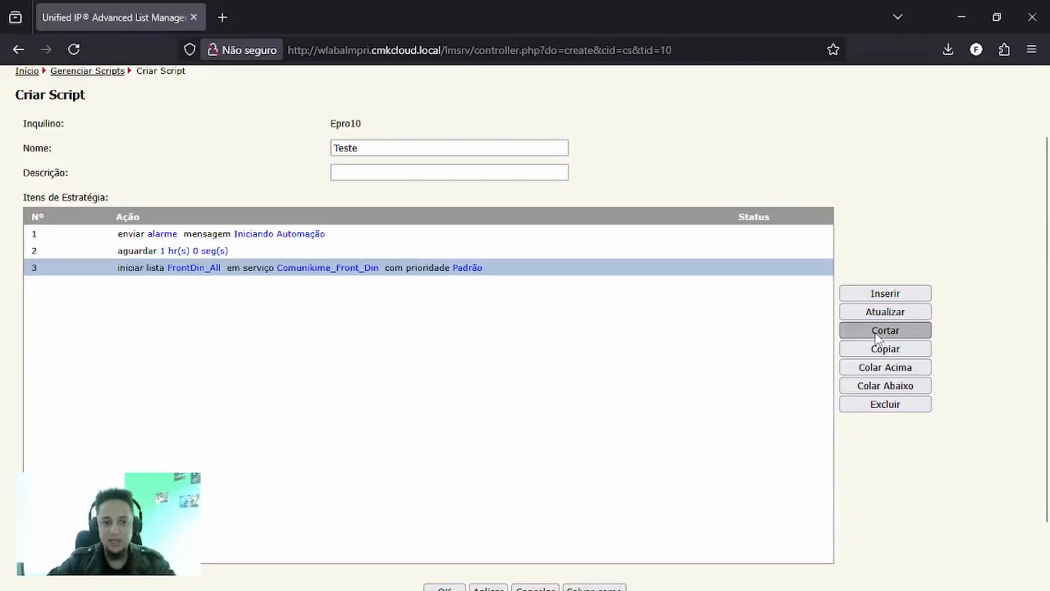
pyautogui.click(885, 367)
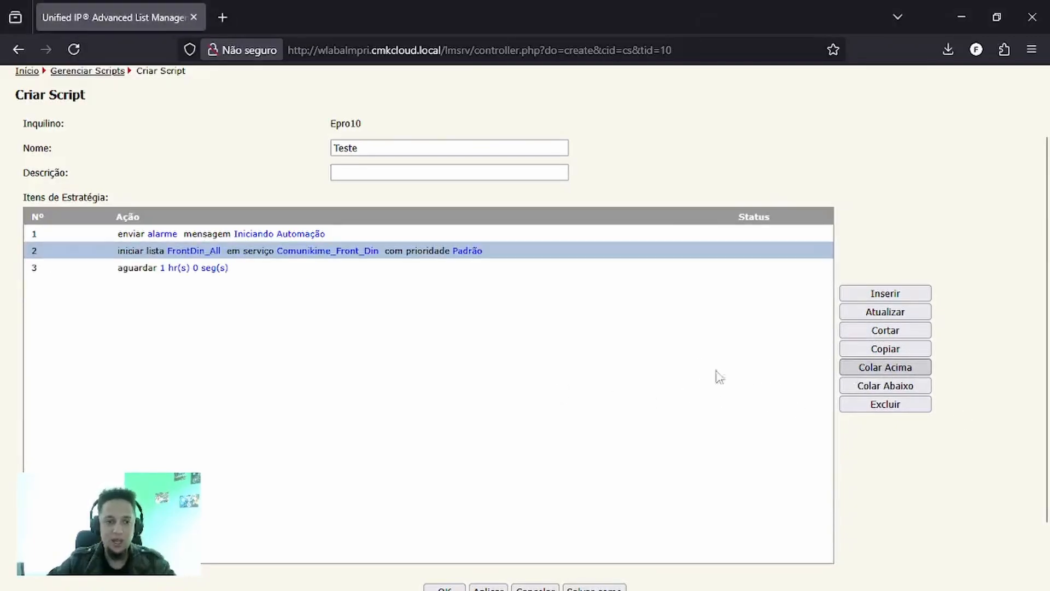
# - Check the reordered strategy items and save the new Teste script
pyautogui.click(208, 268)
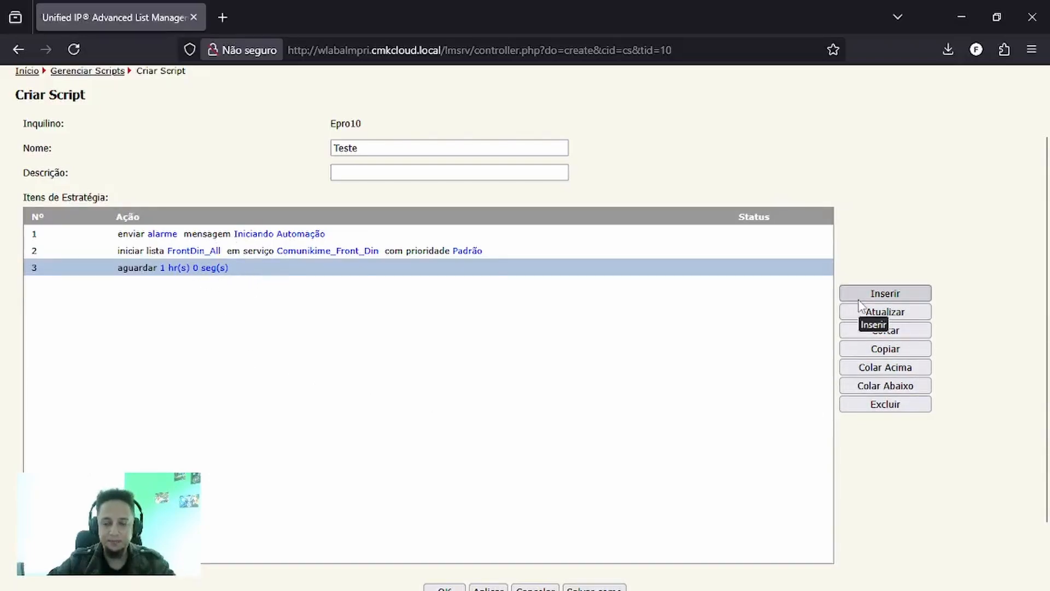
pyautogui.scroll(-2, 964, 352)
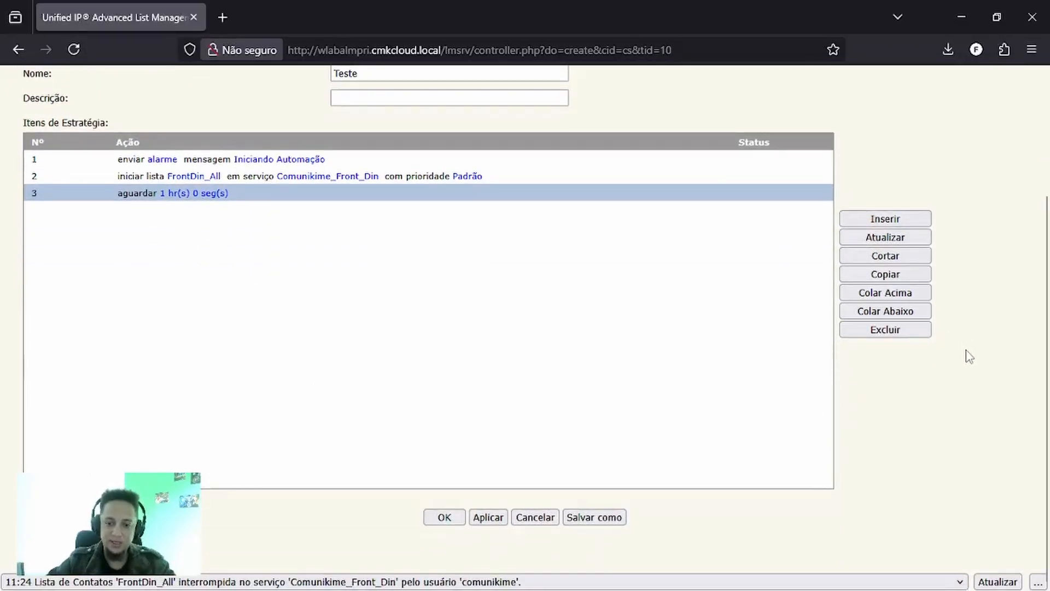
pyautogui.scroll(2, 973, 358)
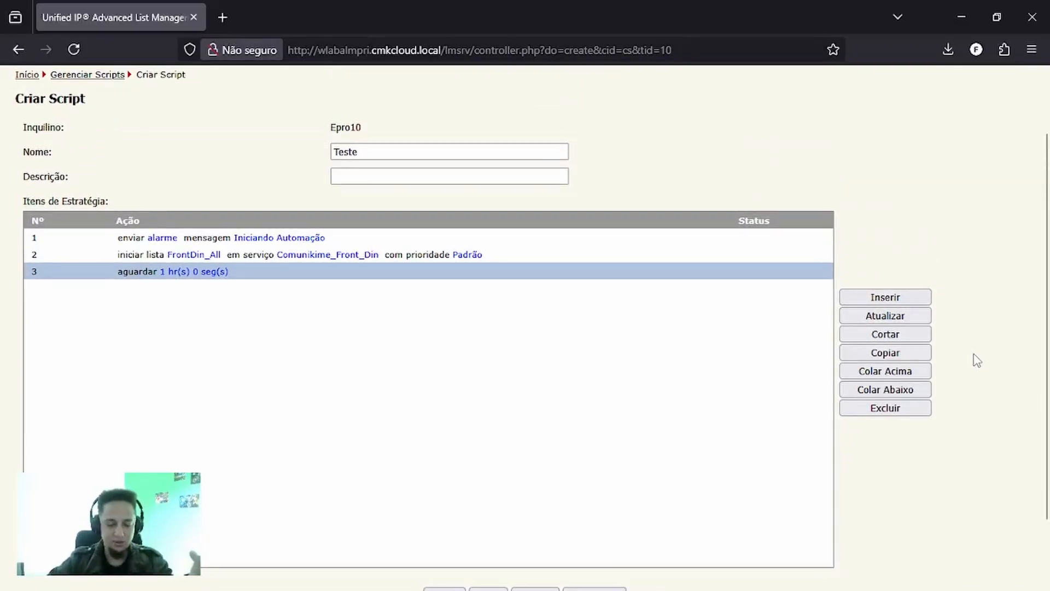
pyautogui.scroll(-2, 977, 360)
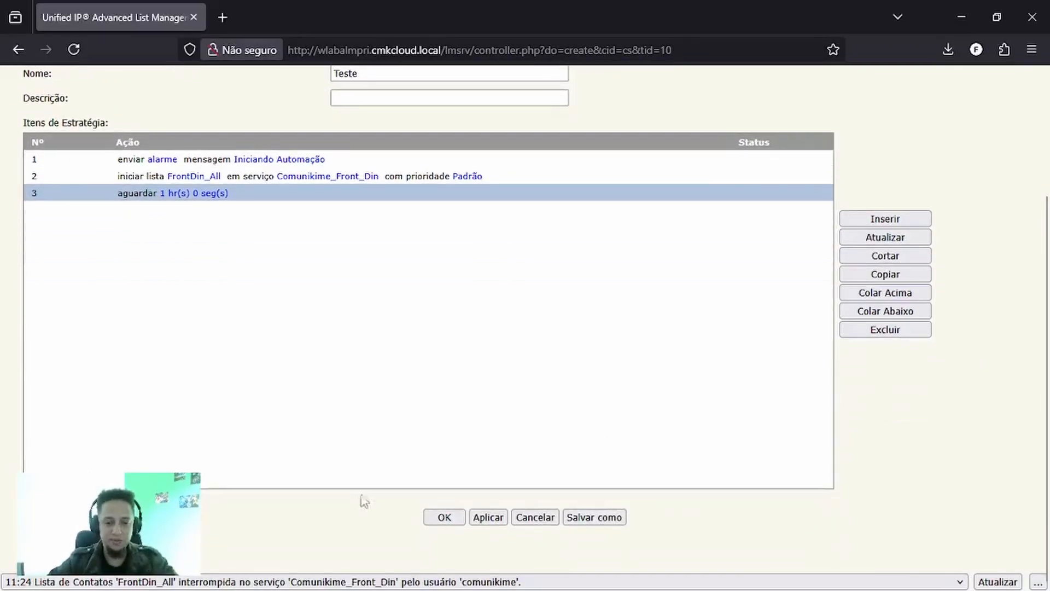
pyautogui.click(444, 518)
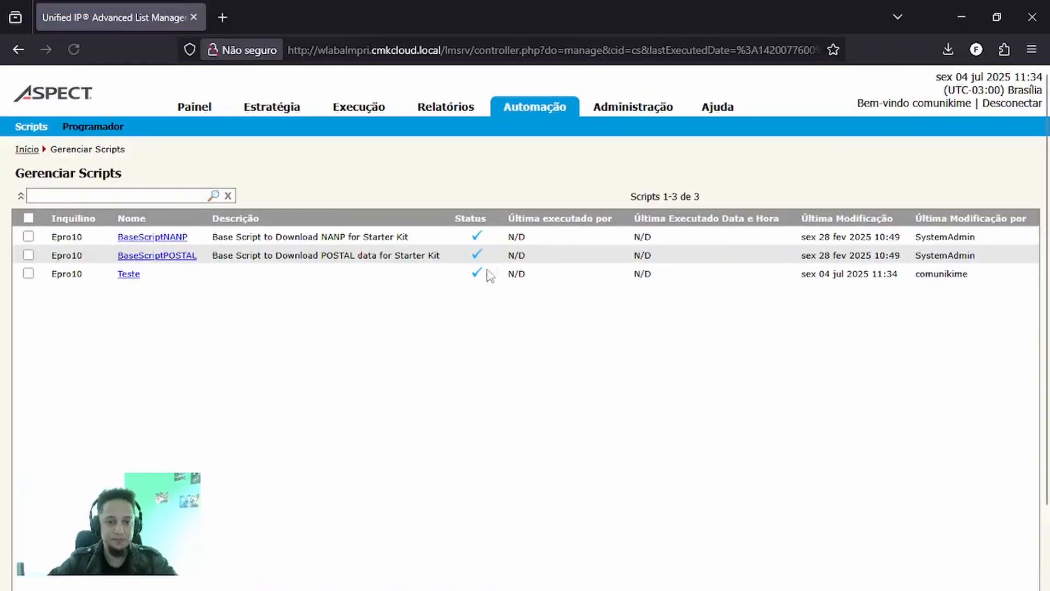
# - Reopen the Teste script for editing and insert a strategy item with the Interromper Lista action
pyautogui.click(132, 280)
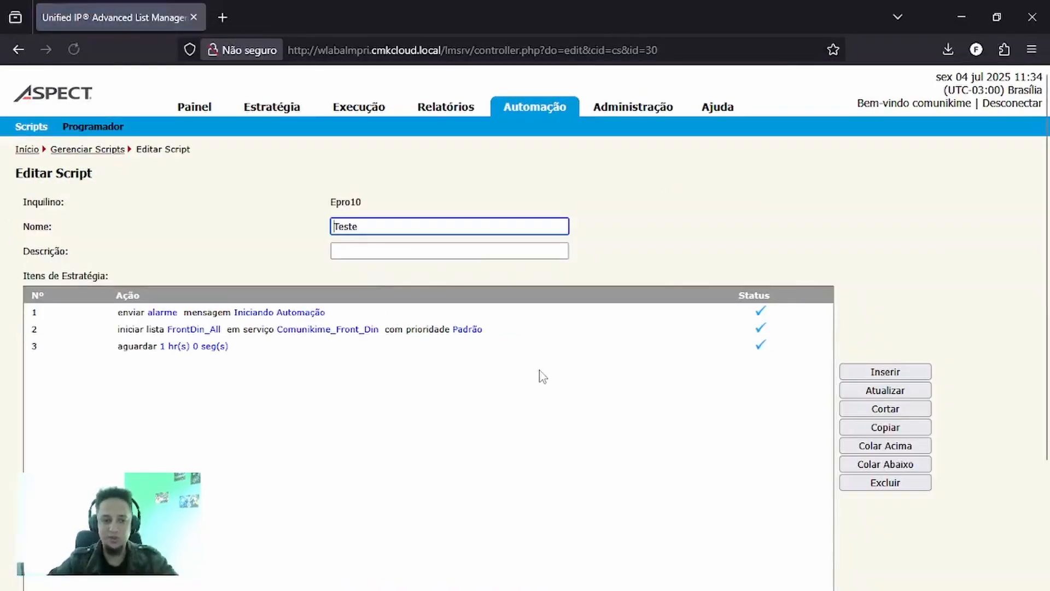
pyautogui.click(864, 373)
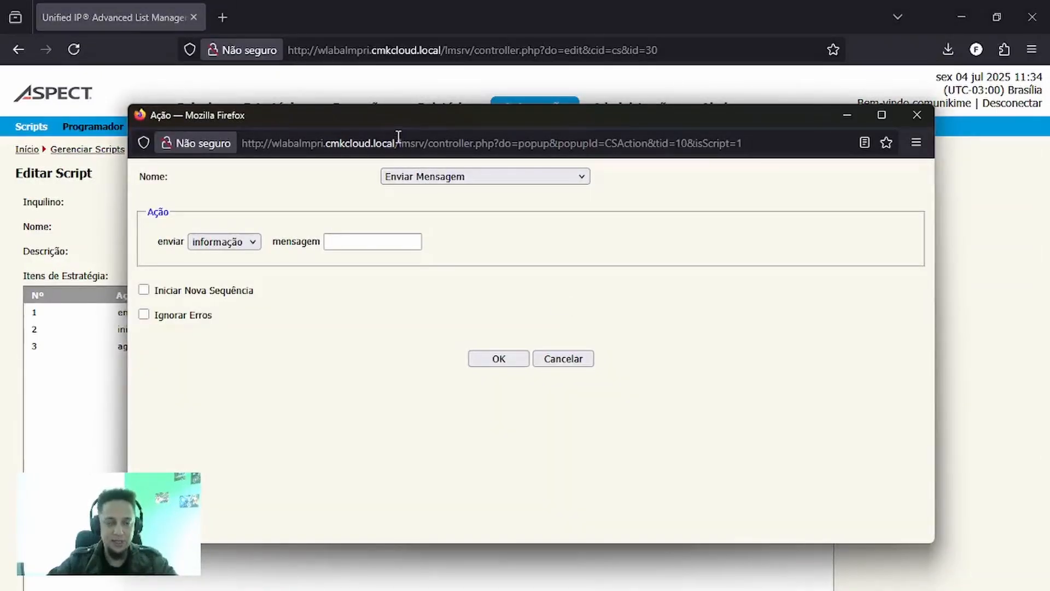
pyautogui.click(426, 176)
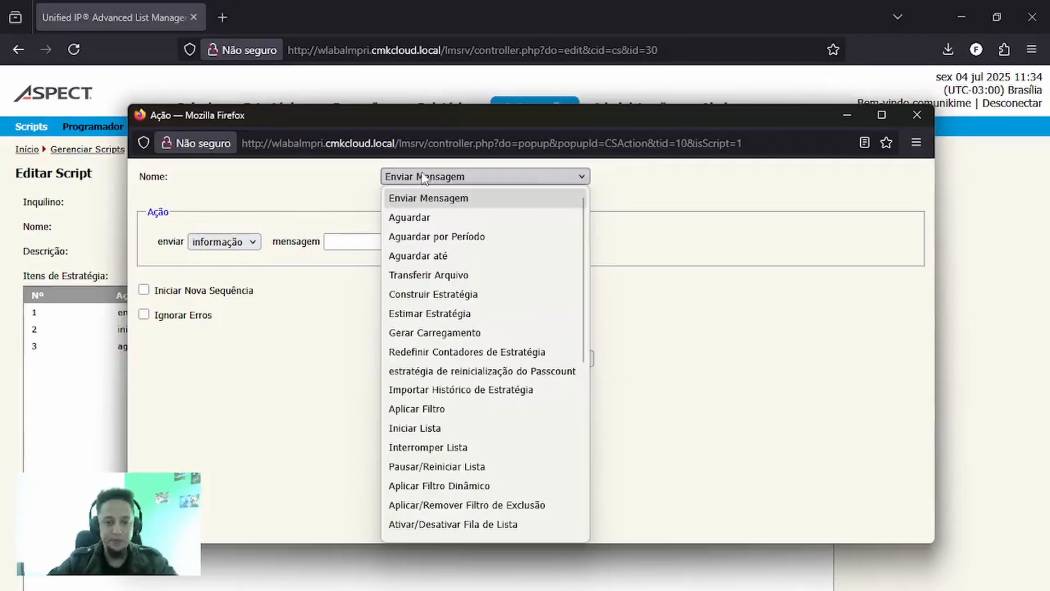
pyautogui.click(470, 446)
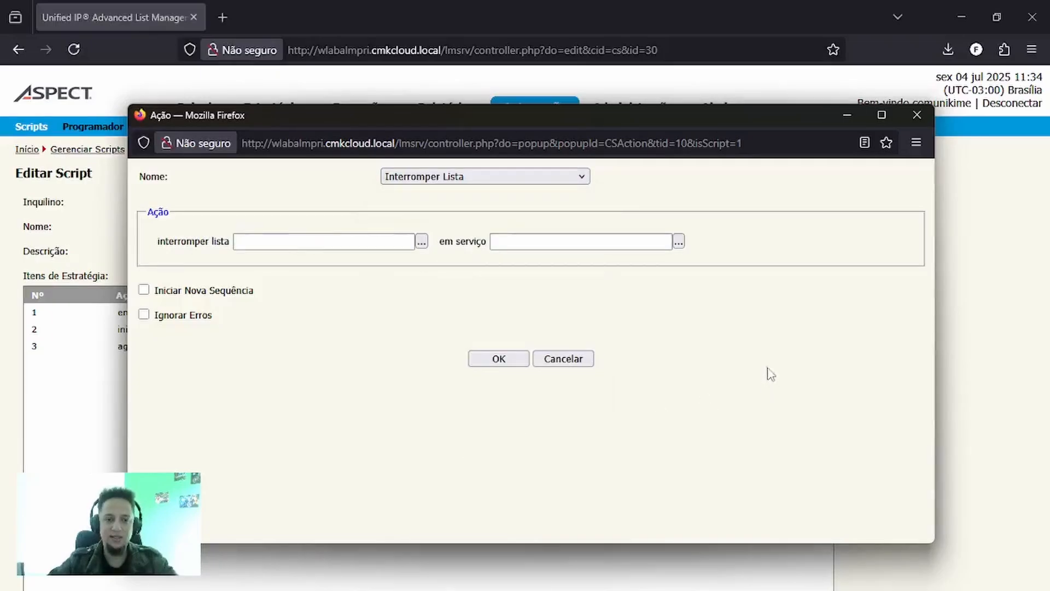
# - Set the stop-list action to FrontDin_All on the service Comunikime_Front_Din, and add it to the script
pyautogui.click(421, 241)
pyautogui.click(364, 264)
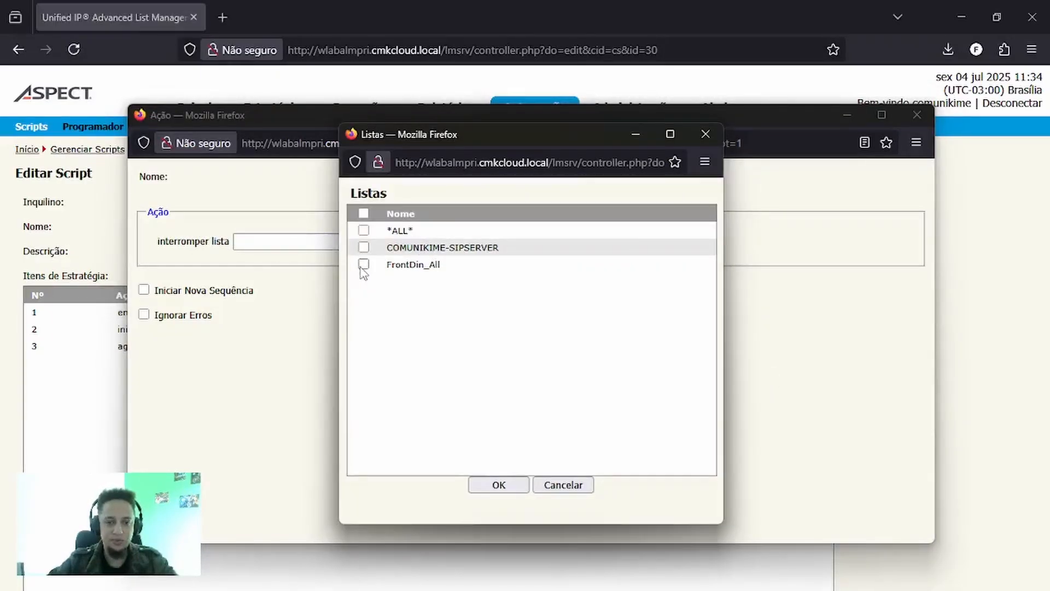
pyautogui.click(489, 494)
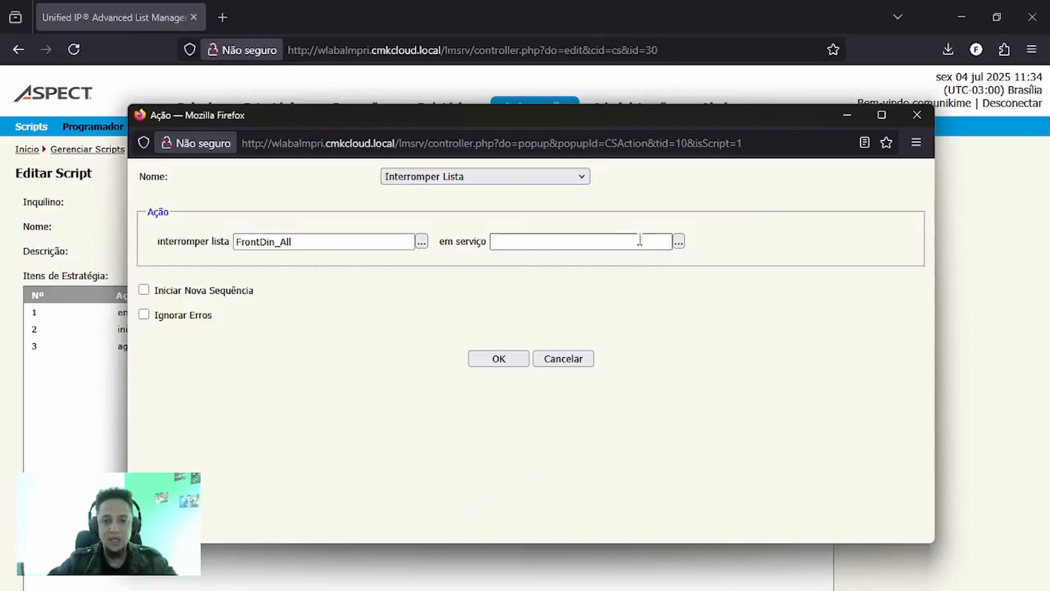
pyautogui.click(677, 237)
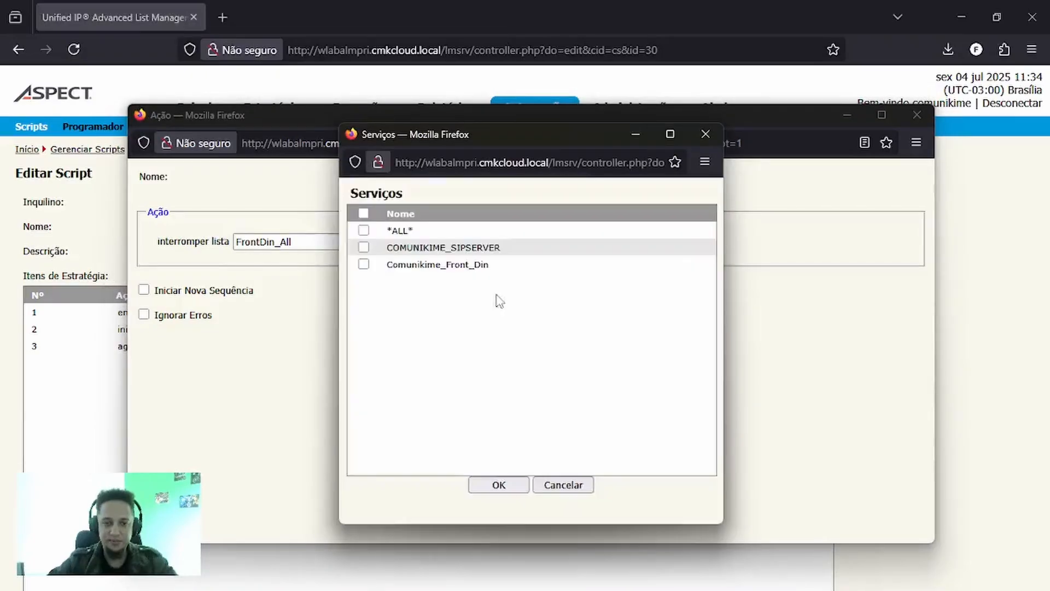
pyautogui.click(364, 264)
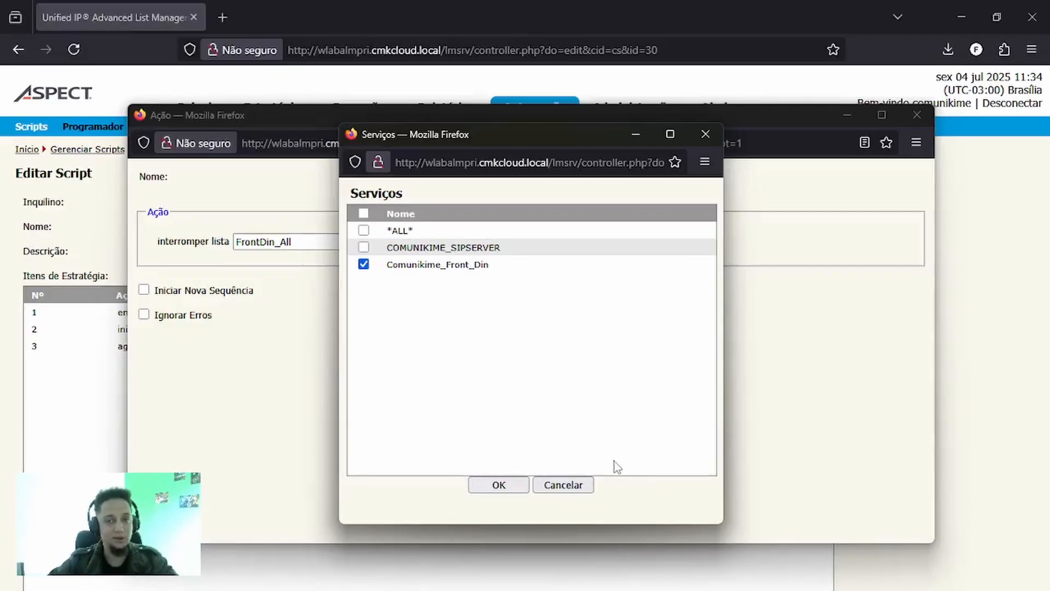
pyautogui.click(497, 485)
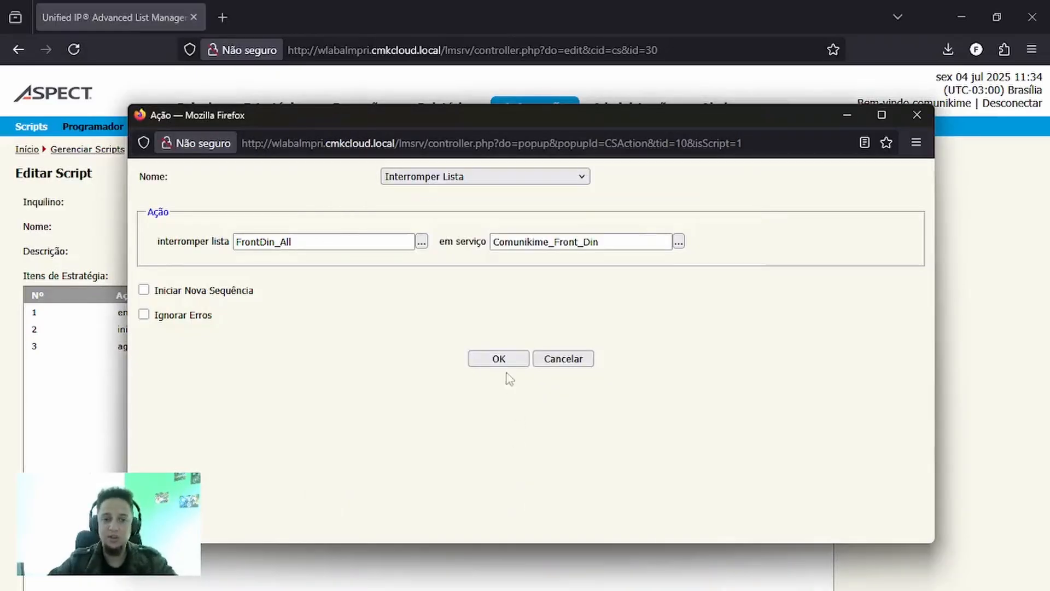
pyautogui.click(497, 359)
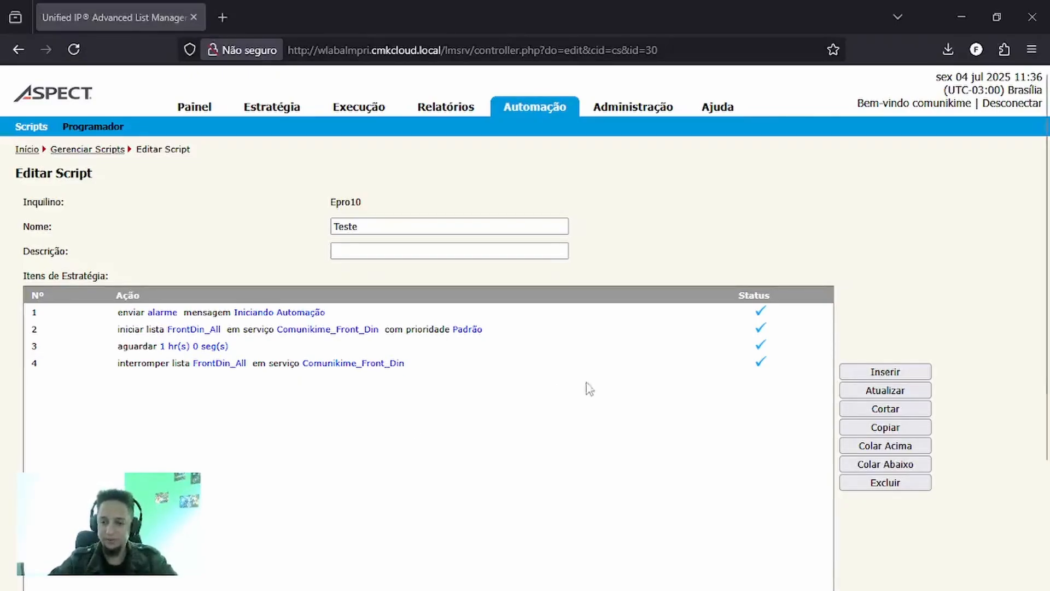
# - Insert a strategy item with the Aguardar até action and set its condition type to Status da Lista
pyautogui.click(851, 372)
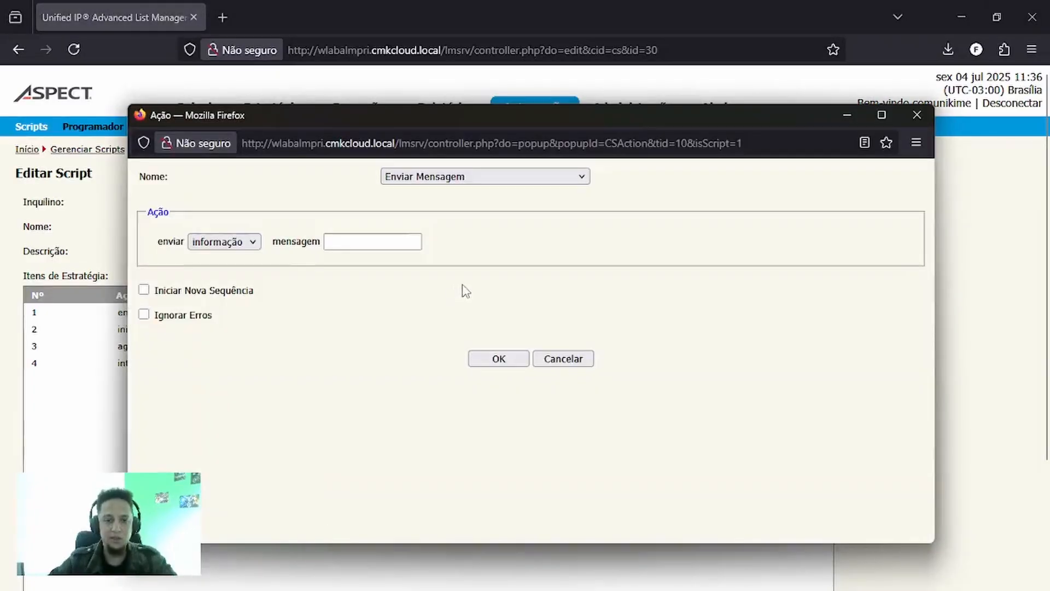
pyautogui.click(460, 176)
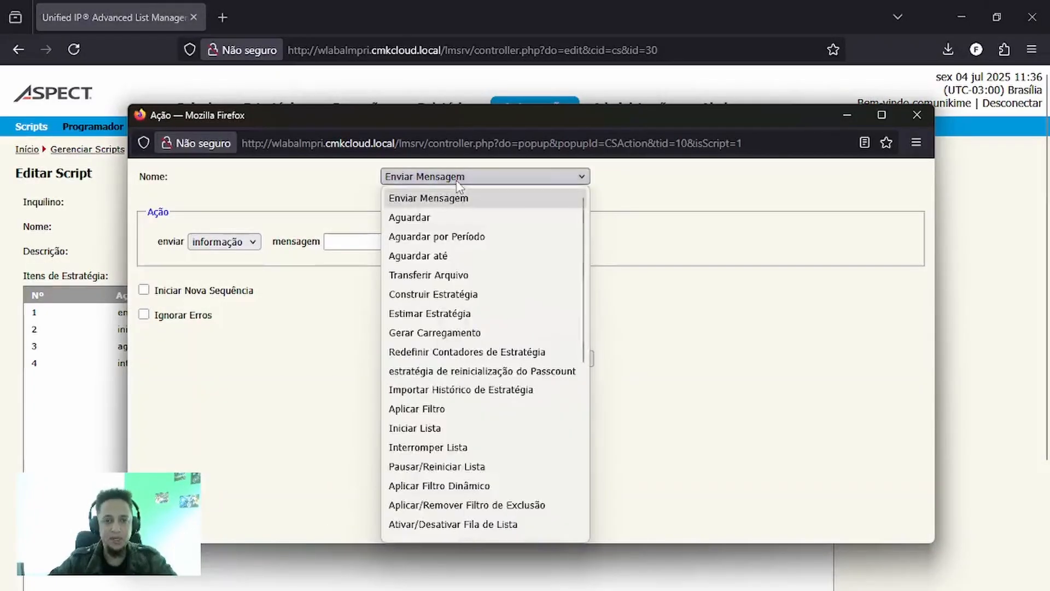
pyautogui.click(460, 256)
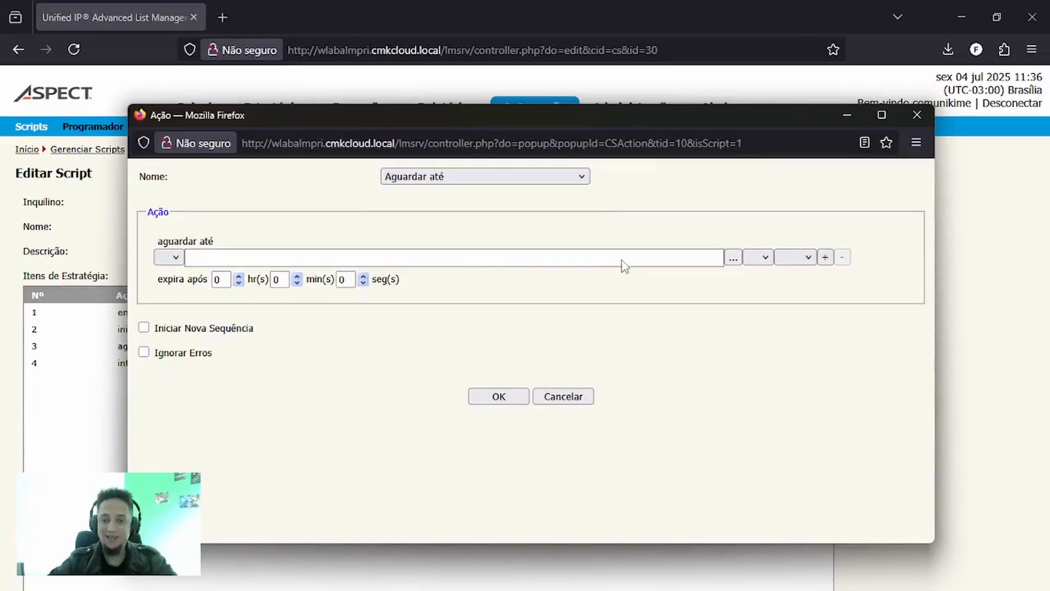
pyautogui.click(733, 257)
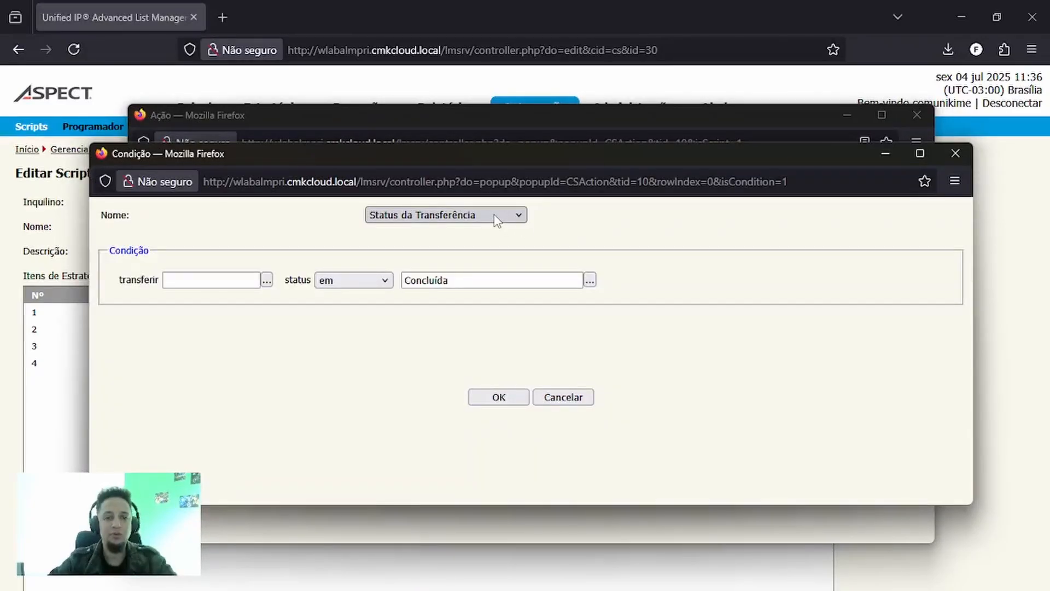
pyautogui.click(497, 219)
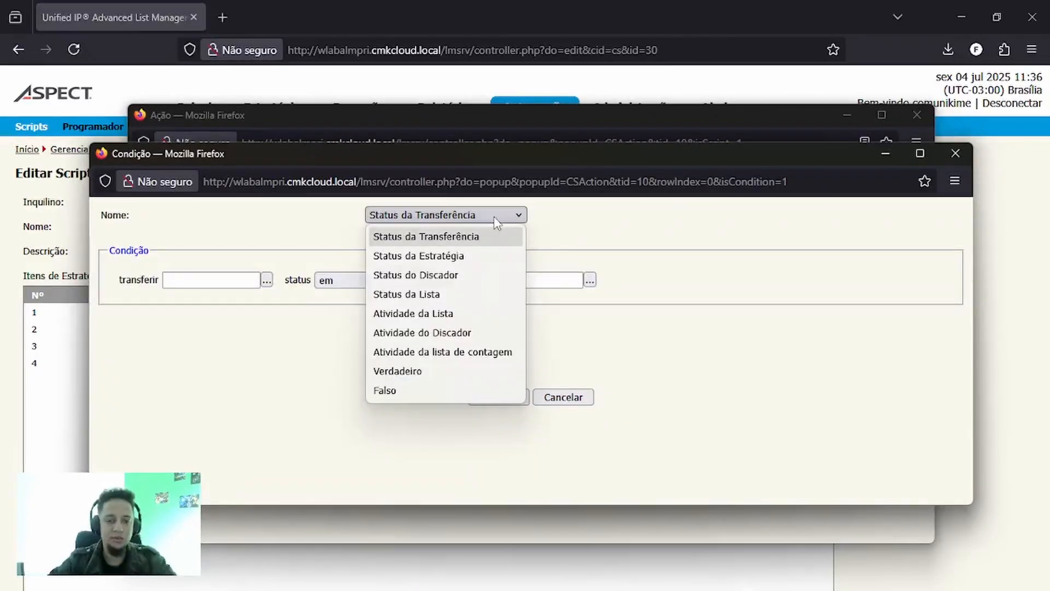
pyautogui.click(481, 295)
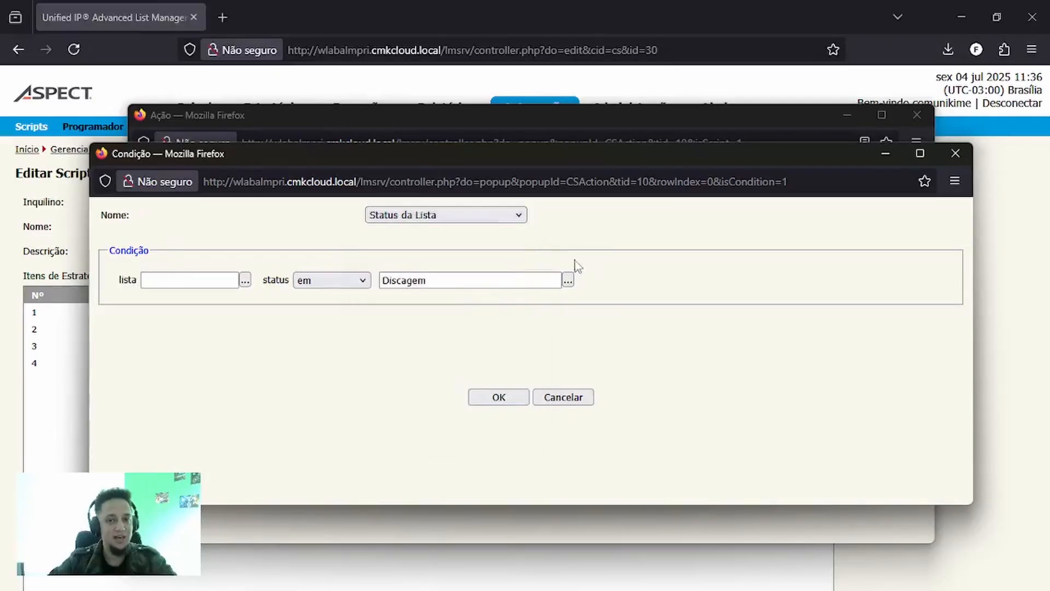
# - Set the wait condition to list FrontDin_All with status Inativa only, and add the item to the script
pyautogui.click(246, 280)
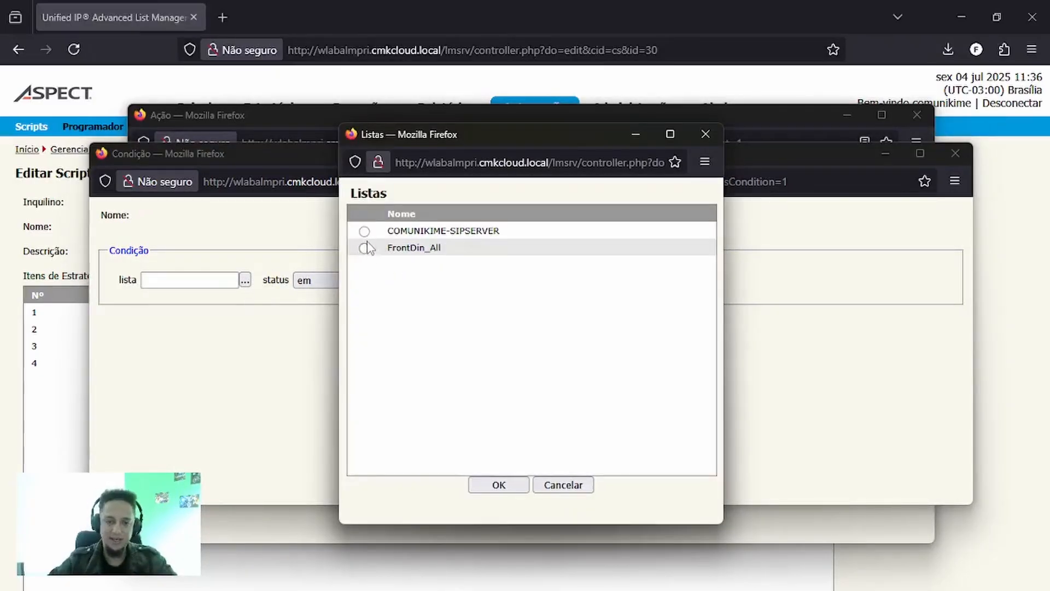
pyautogui.click(364, 248)
pyautogui.click(498, 484)
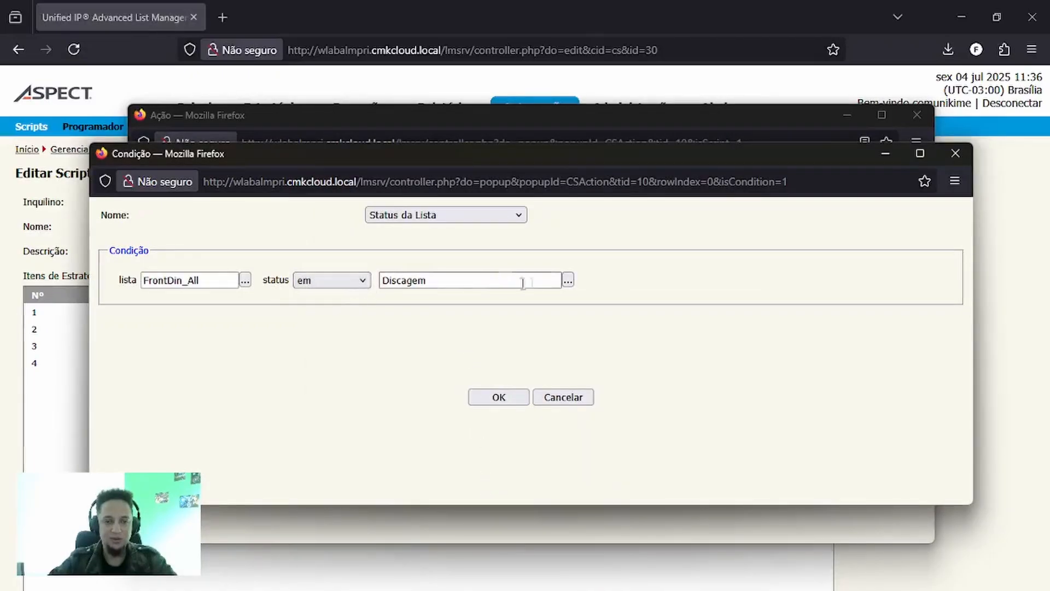
pyautogui.click(569, 282)
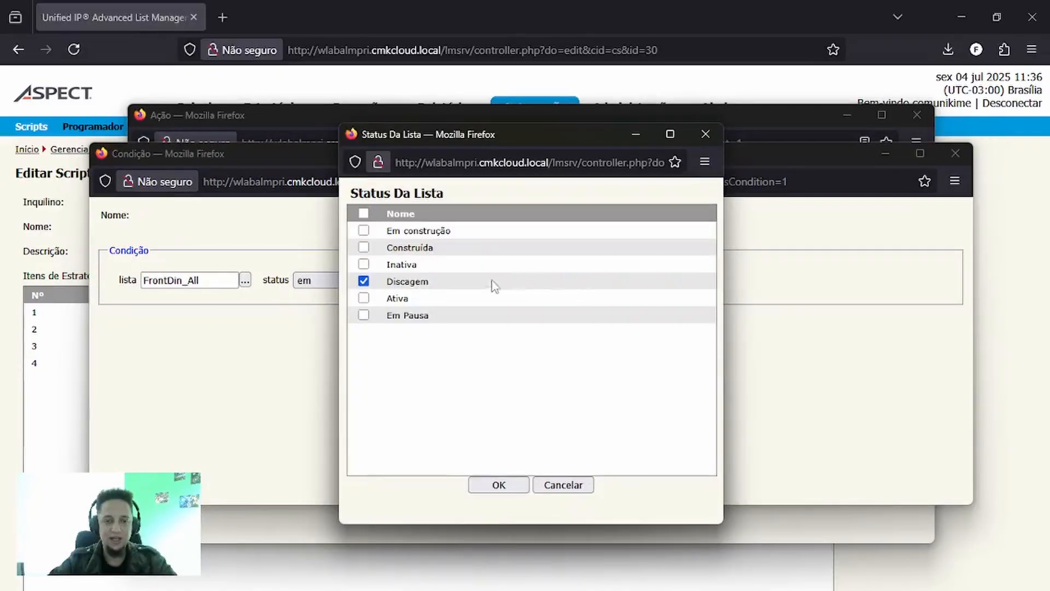
pyautogui.click(364, 264)
pyautogui.click(364, 281)
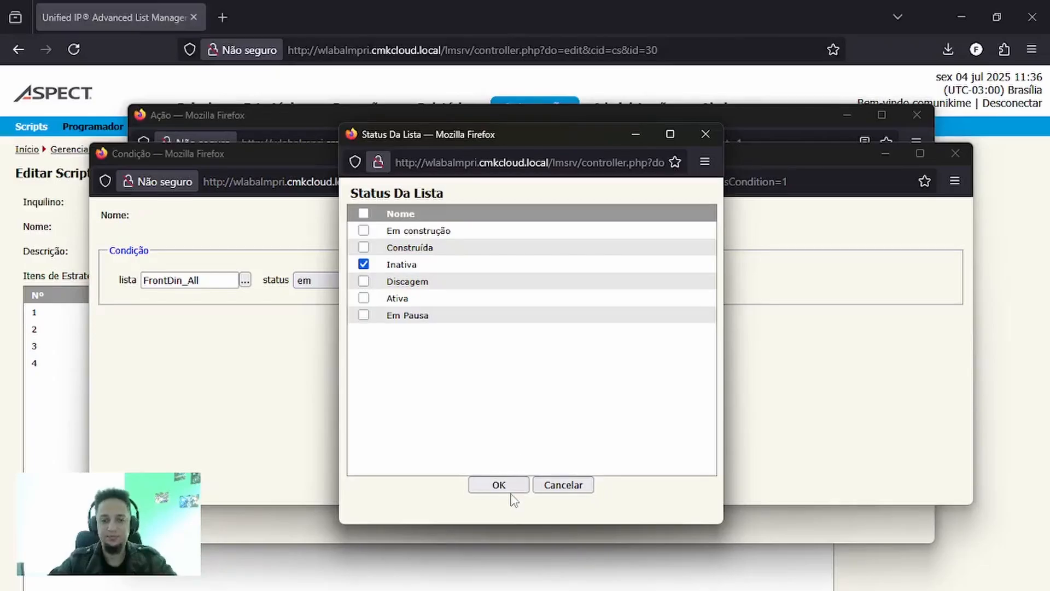
pyautogui.click(515, 483)
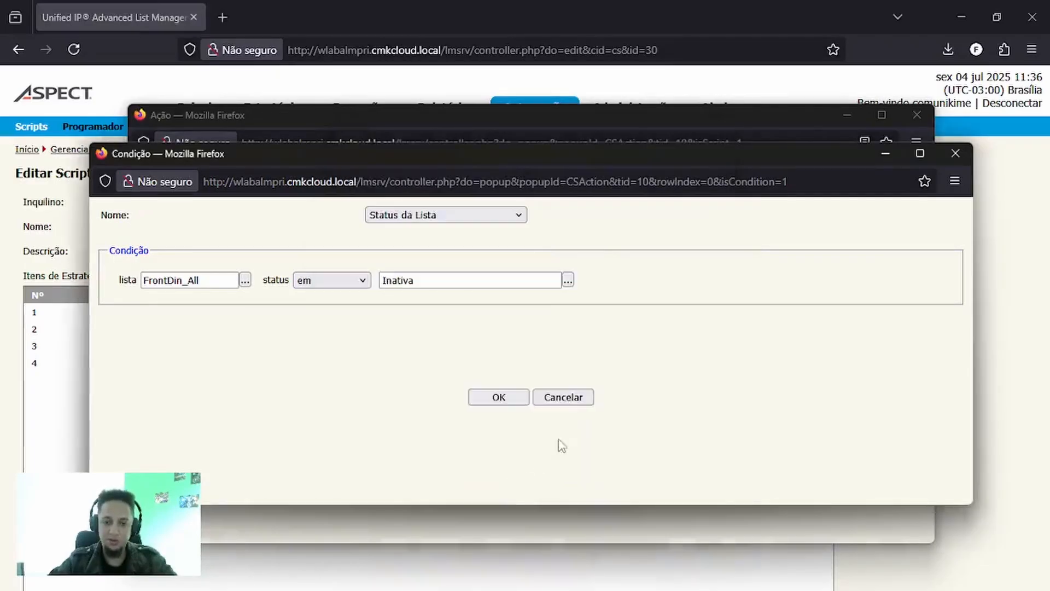
pyautogui.click(499, 397)
pyautogui.click(499, 397)
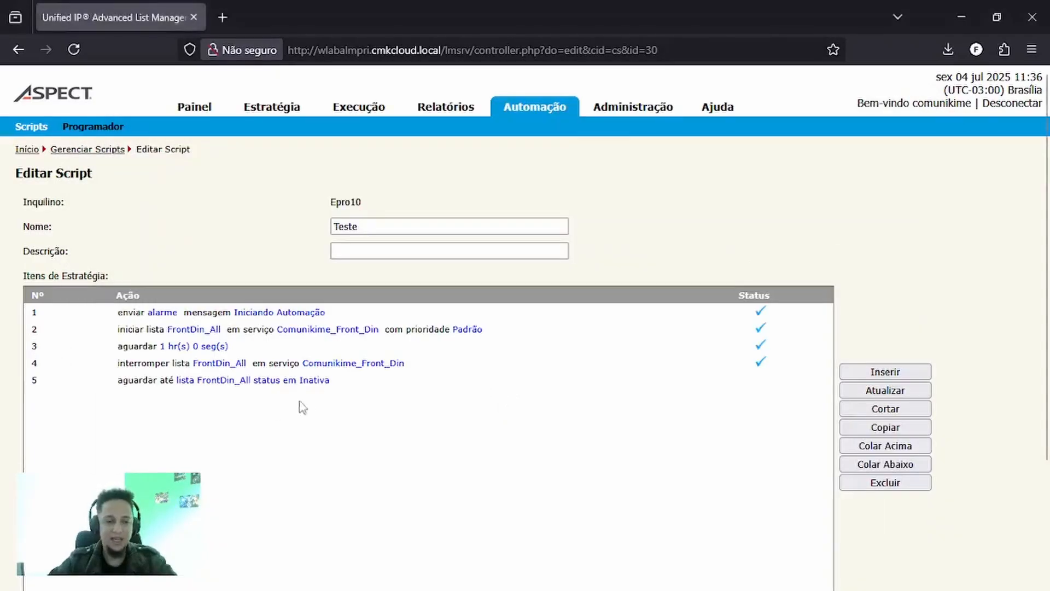
# - Insert a Construir Estratégia item at the wait-until item's row and set its operation to reciclar
pyautogui.click(208, 384)
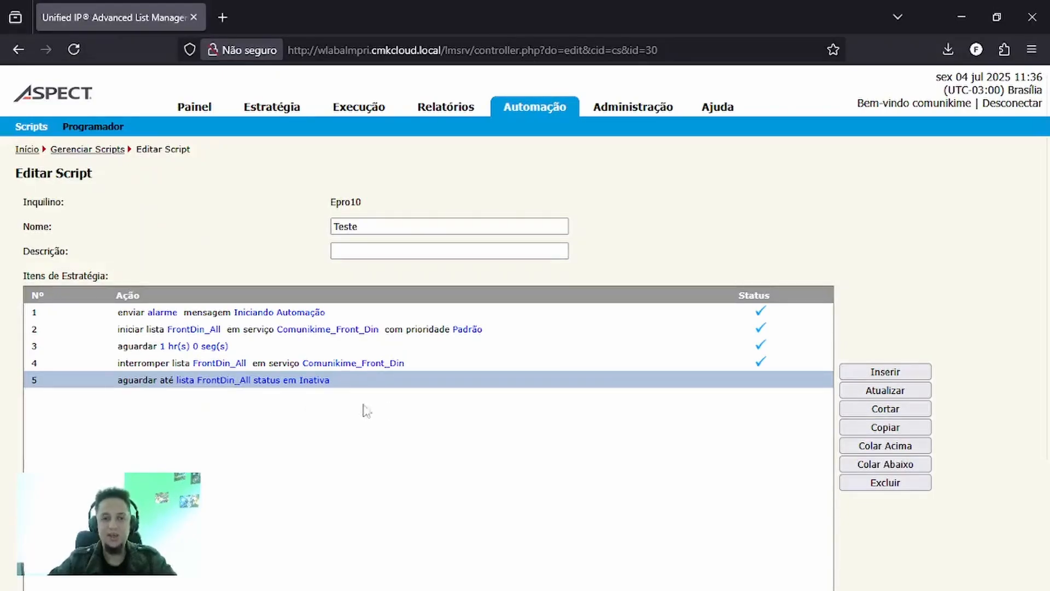
pyautogui.click(862, 372)
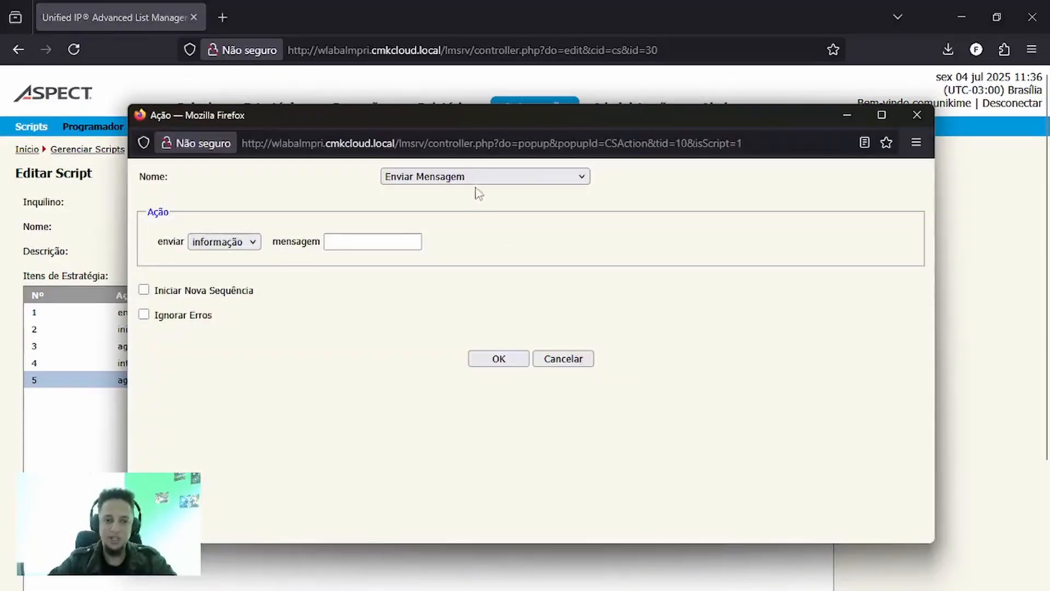
pyautogui.click(468, 180)
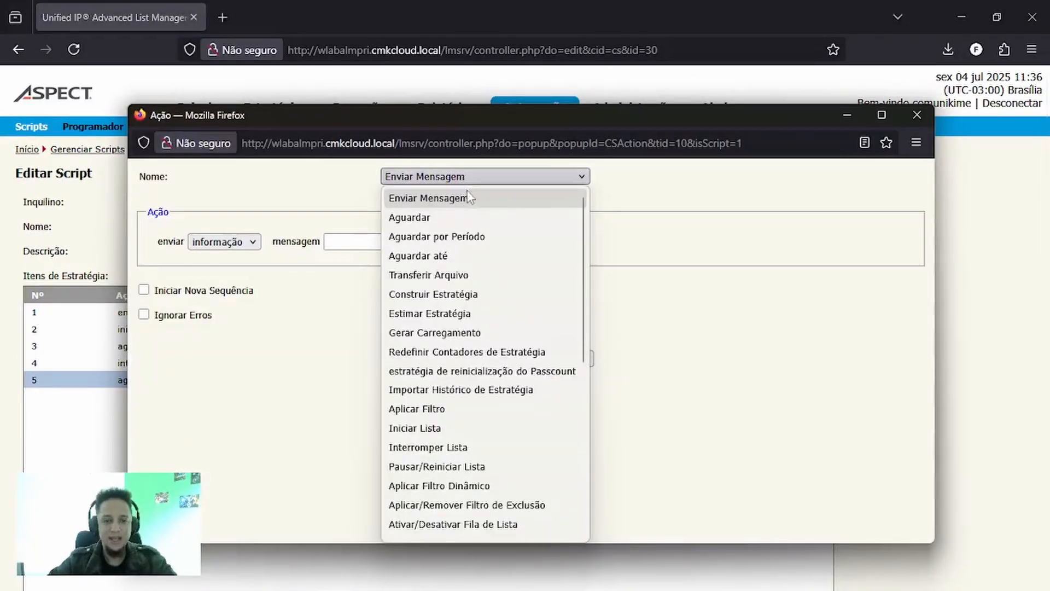
pyautogui.click(474, 296)
pyautogui.click(202, 242)
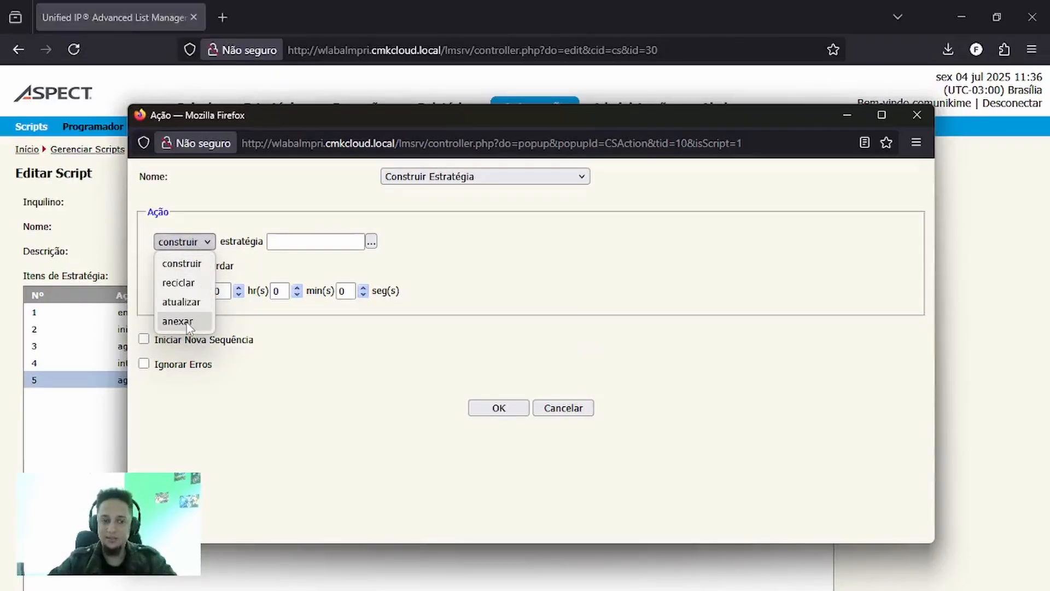
pyautogui.click(181, 283)
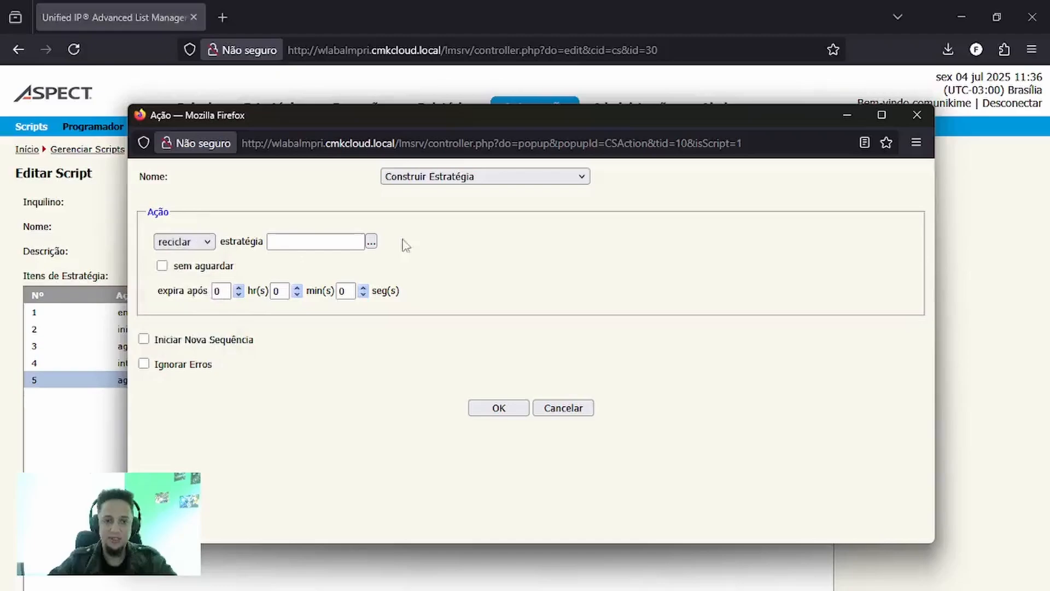
# - Choose Comunikime - Desenvolvimento as the strategy to recycle and add the item to the script
pyautogui.click(370, 241)
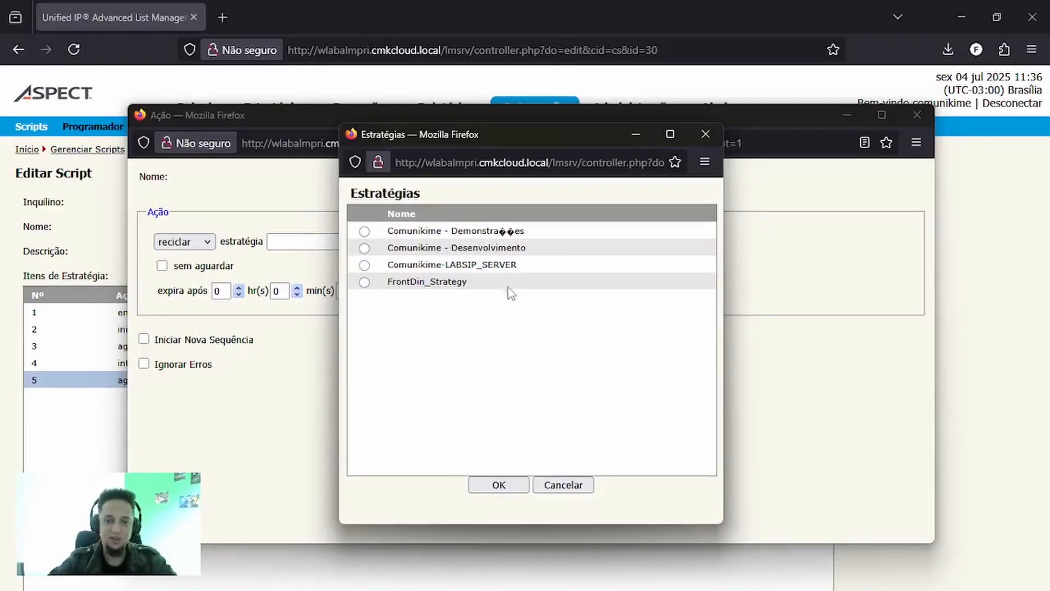
pyautogui.click(365, 248)
pyautogui.click(498, 486)
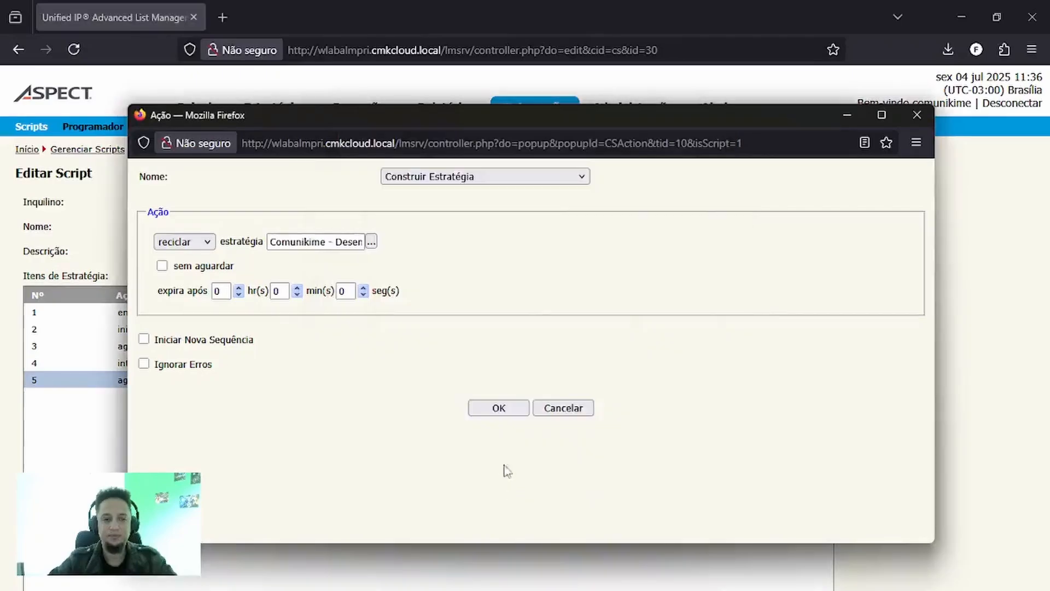
pyautogui.click(499, 407)
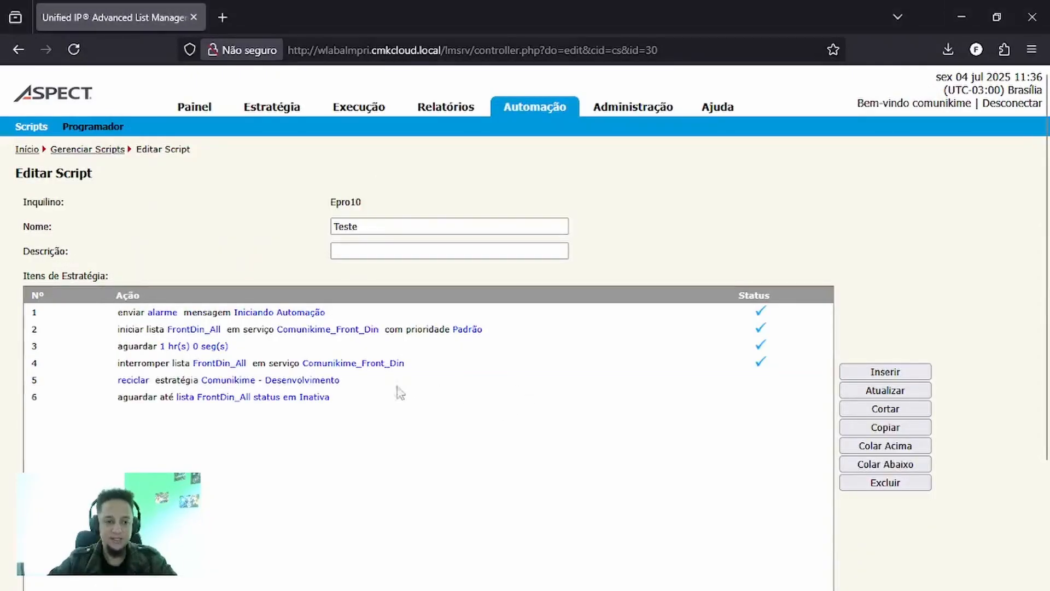
# - Move the reciclar strategy item below the wait-until item for FrontDin_All by cutting and pasting it
pyautogui.click(301, 384)
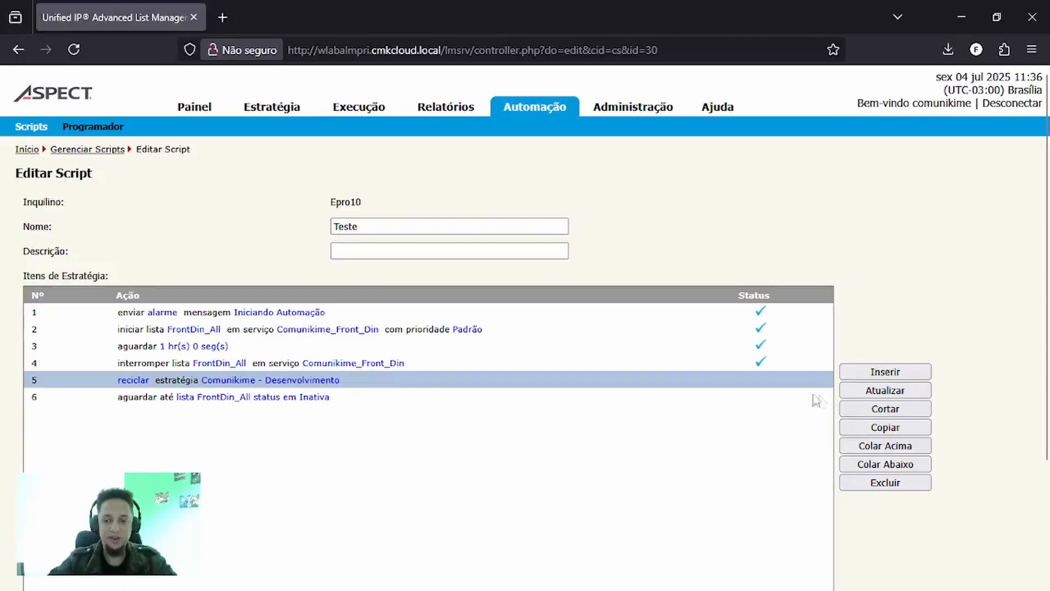
pyautogui.click(885, 408)
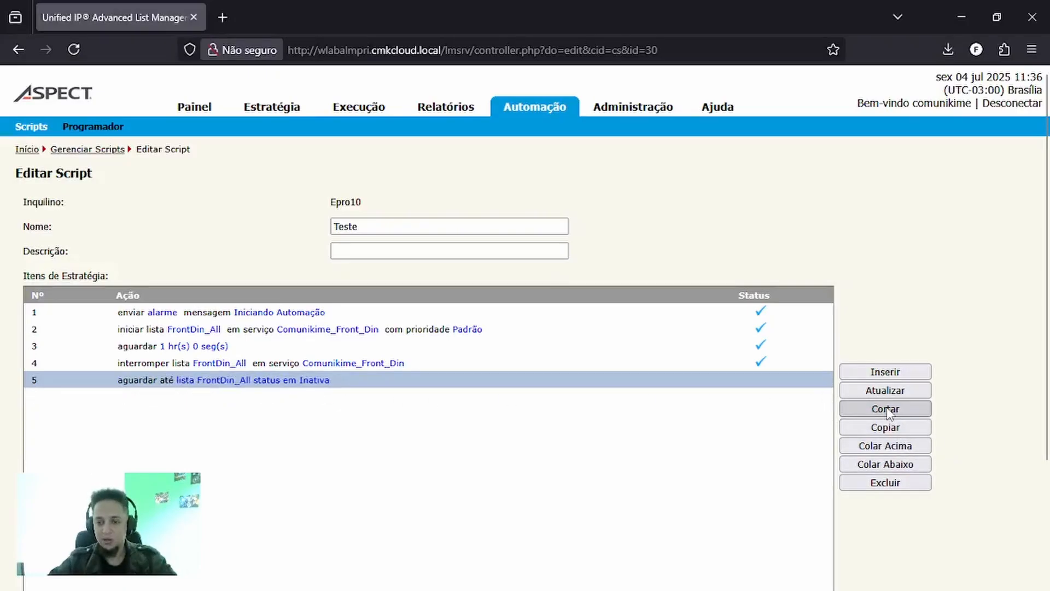
pyautogui.click(885, 464)
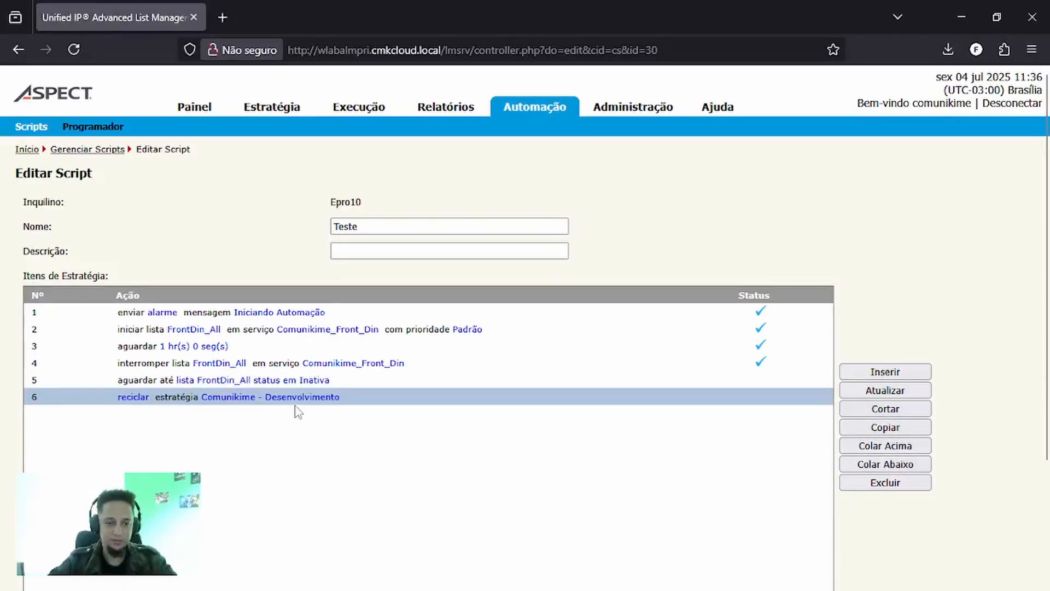
pyautogui.click(250, 381)
pyautogui.click(251, 399)
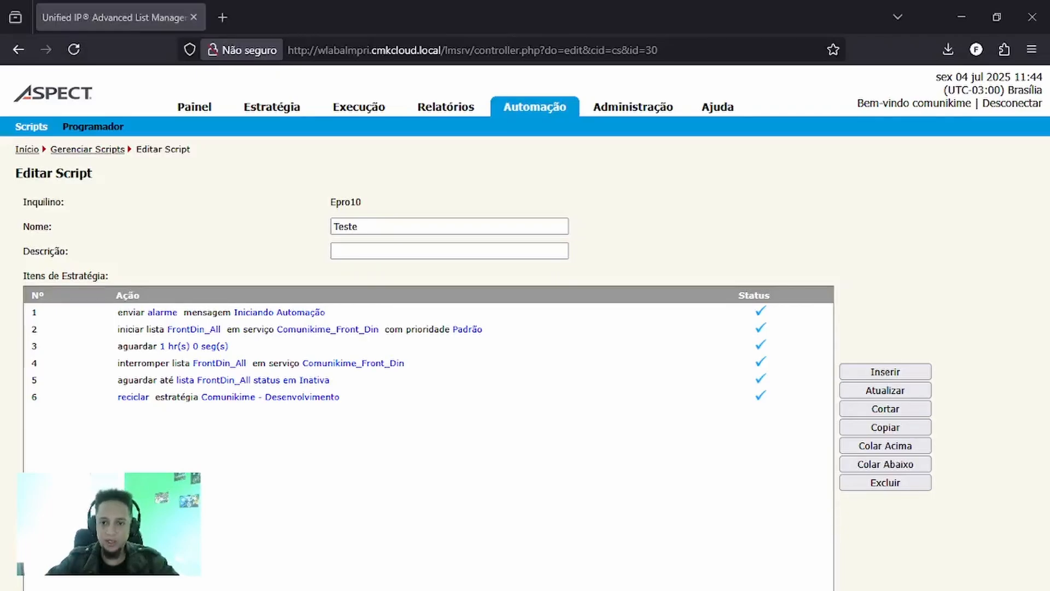
# - Insert another Aguardar até item and set its condition type to Status da Estratégia
pyautogui.click(890, 373)
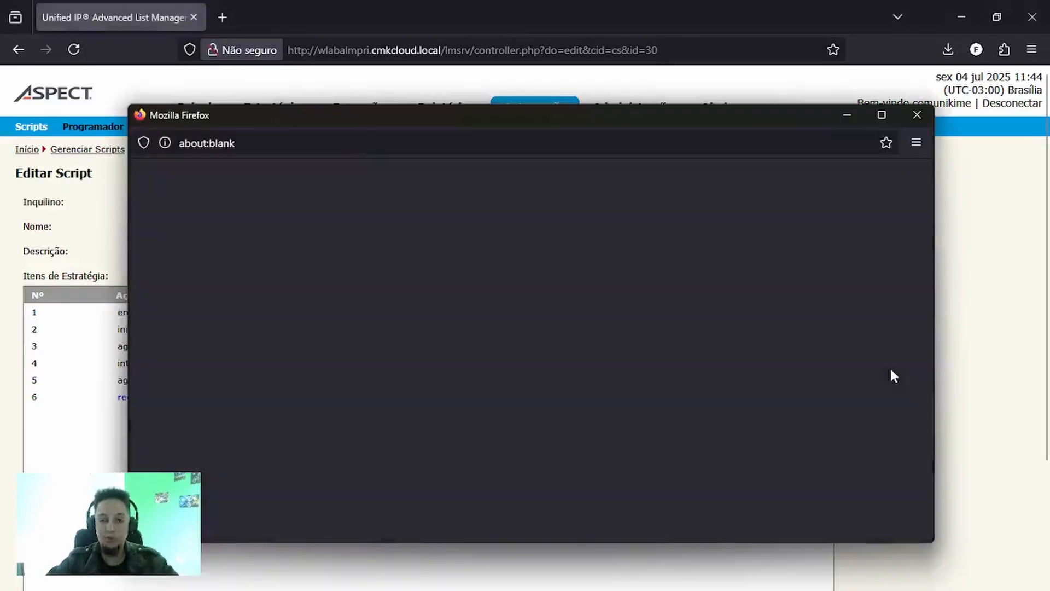
pyautogui.click(457, 178)
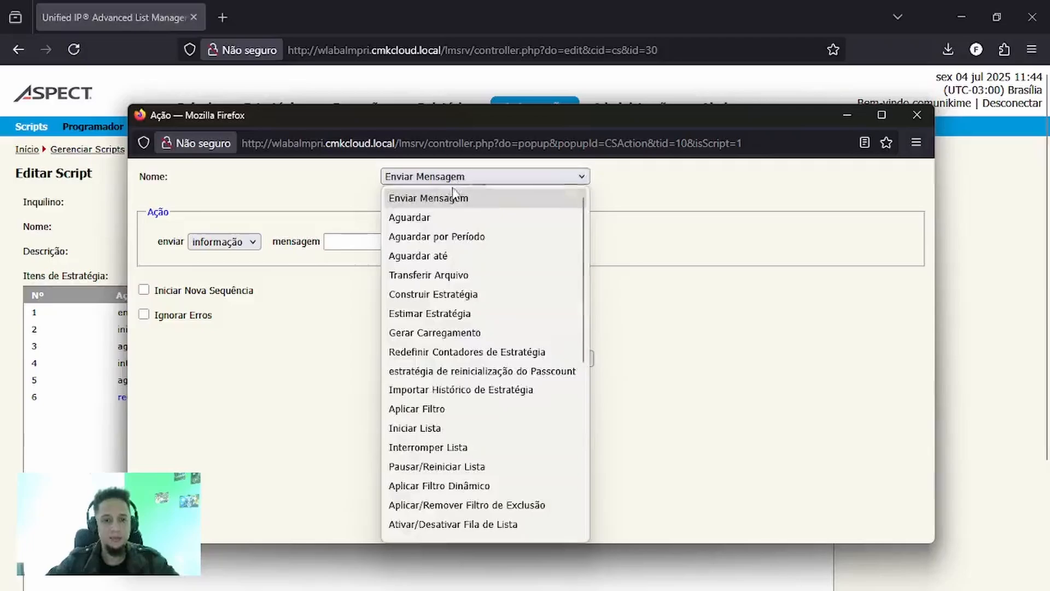
pyautogui.click(449, 255)
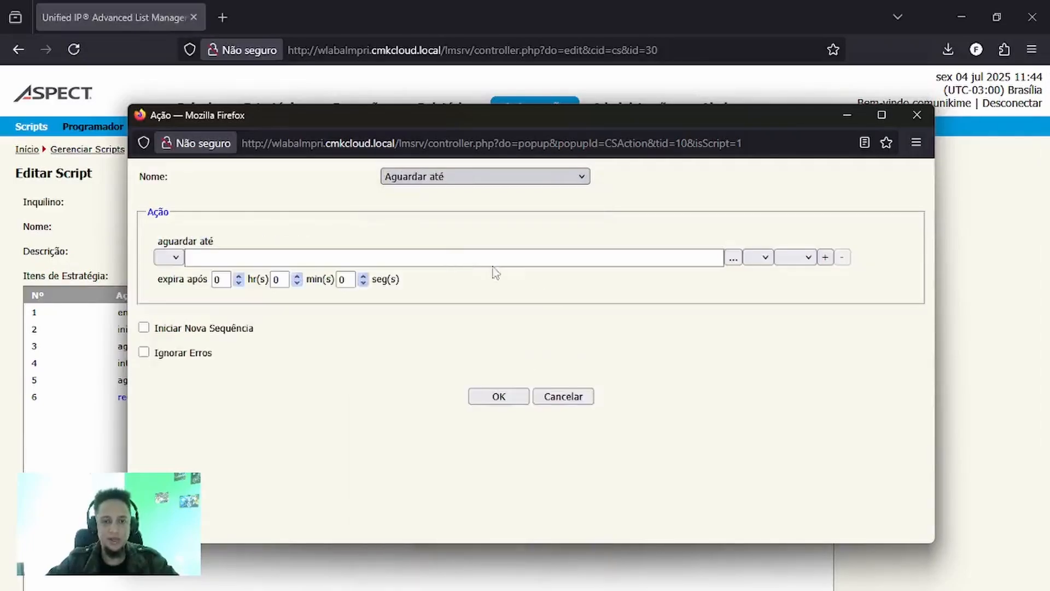
pyautogui.click(733, 257)
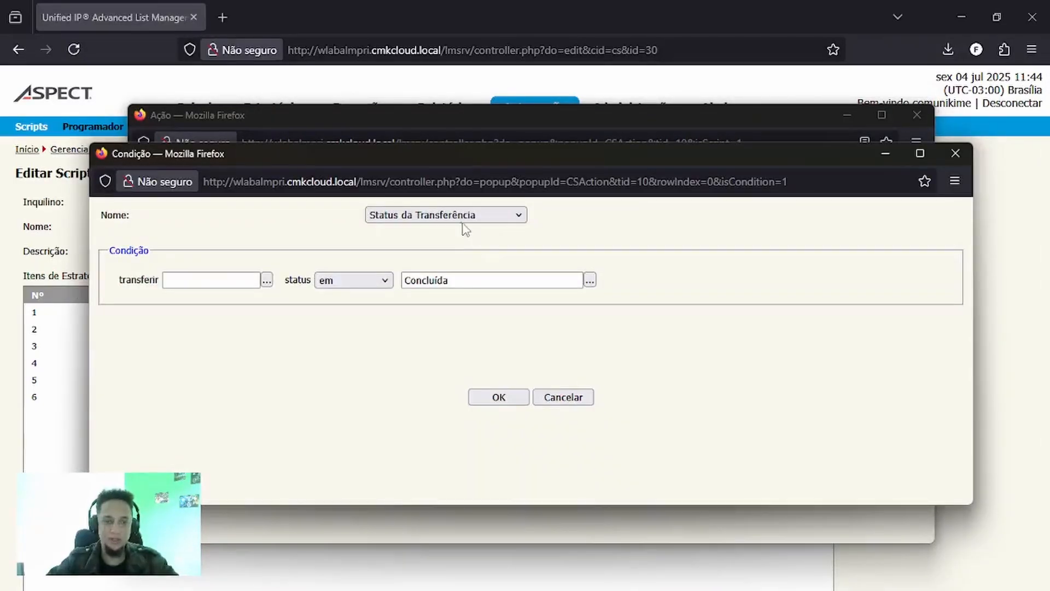
pyautogui.click(461, 216)
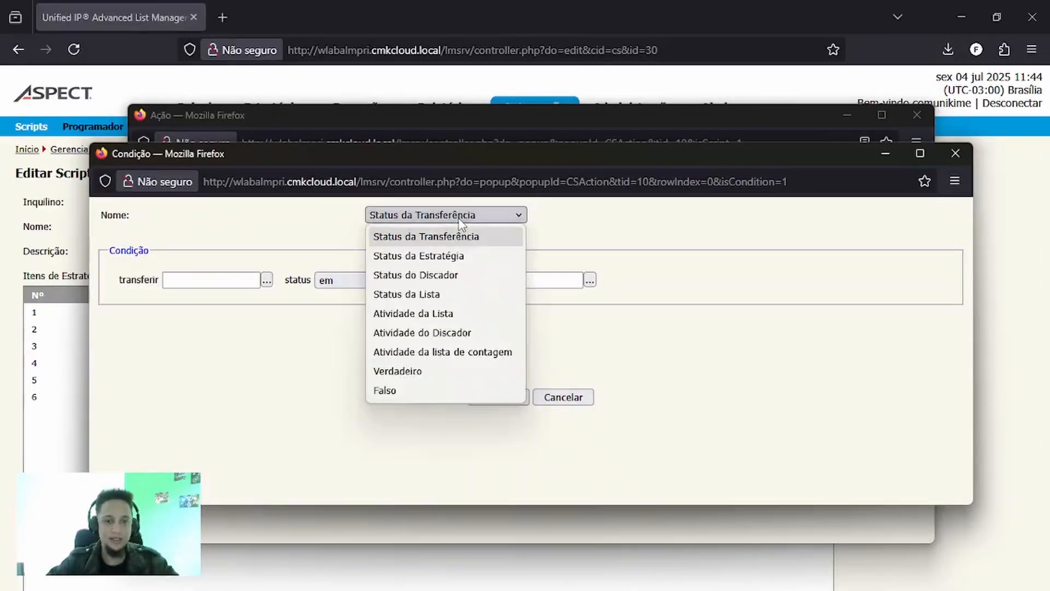
pyautogui.click(461, 255)
# - Set the condition to strategy Comunikime - Desenvolvimento with status Concluída, and add the item to the script
pyautogui.click(271, 279)
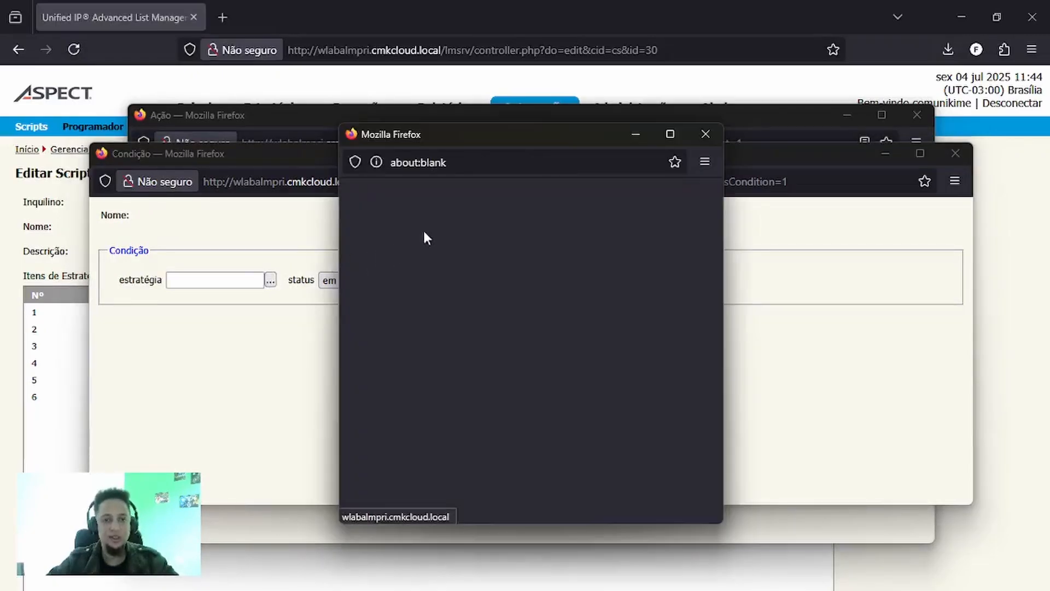
pyautogui.click(364, 247)
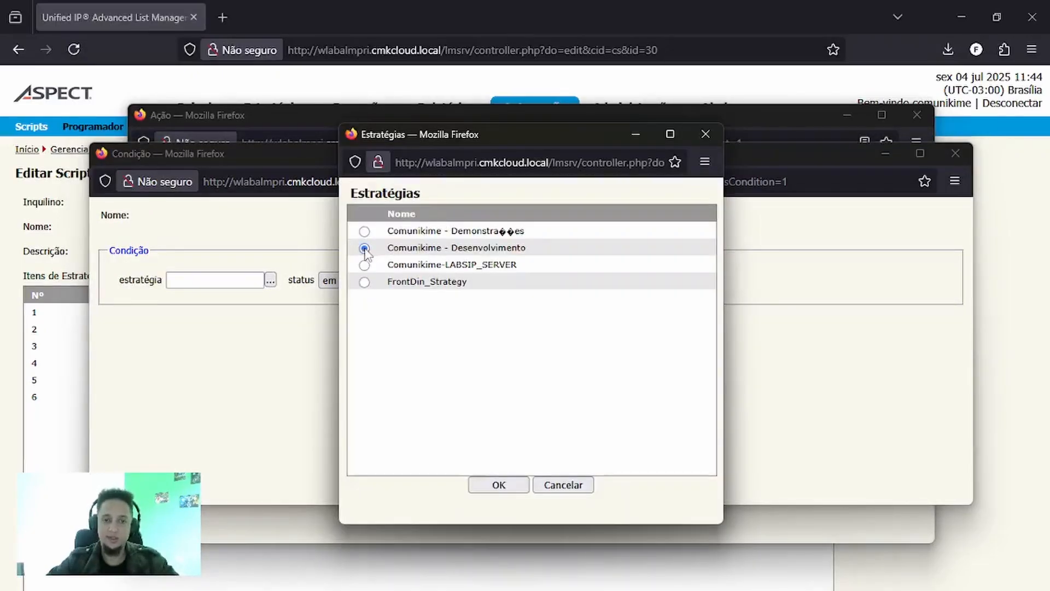
pyautogui.click(487, 484)
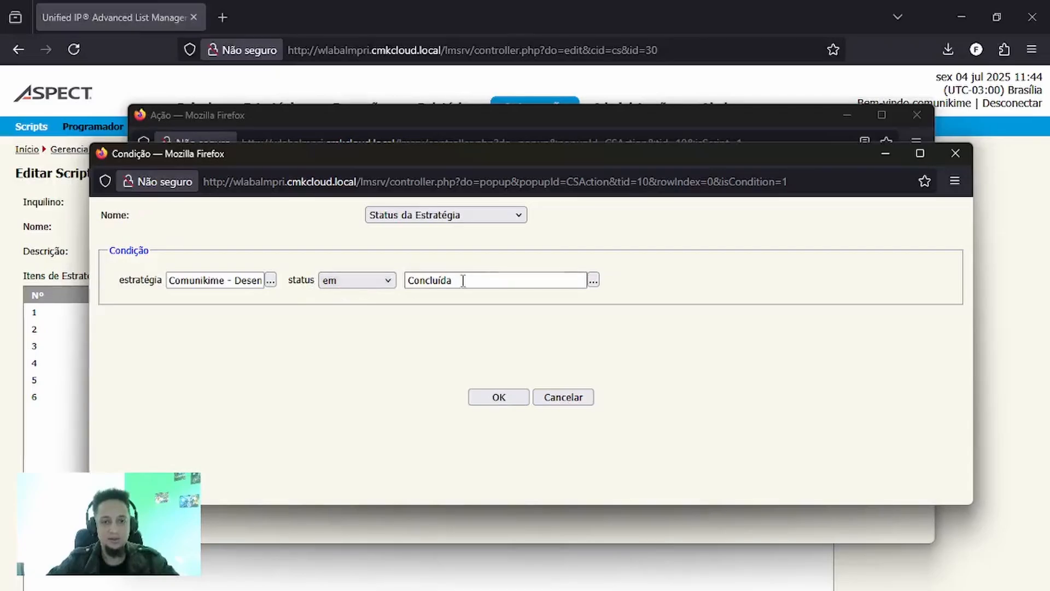
pyautogui.click(489, 400)
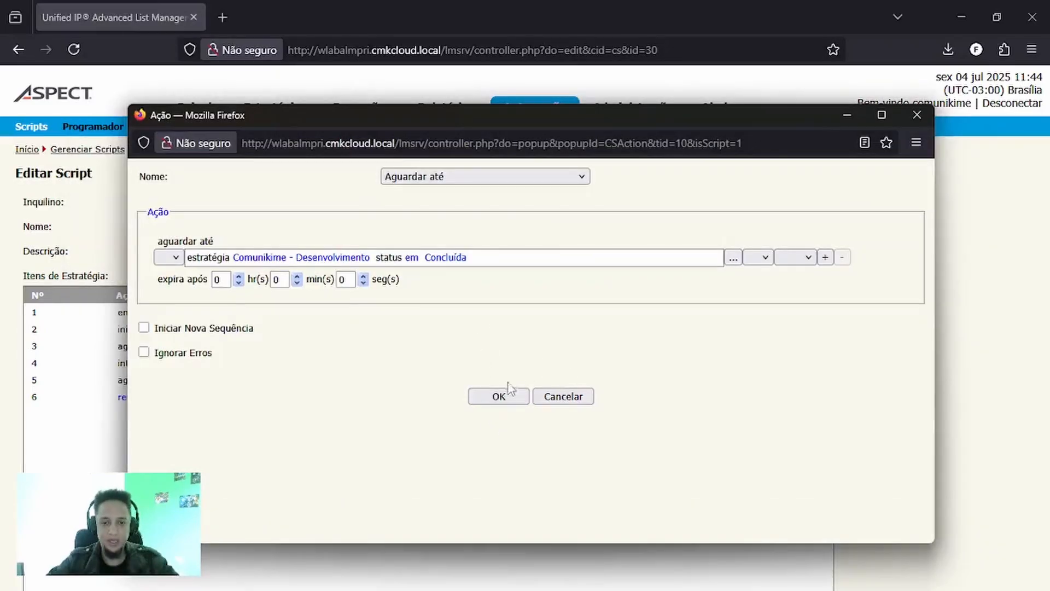
pyautogui.click(507, 395)
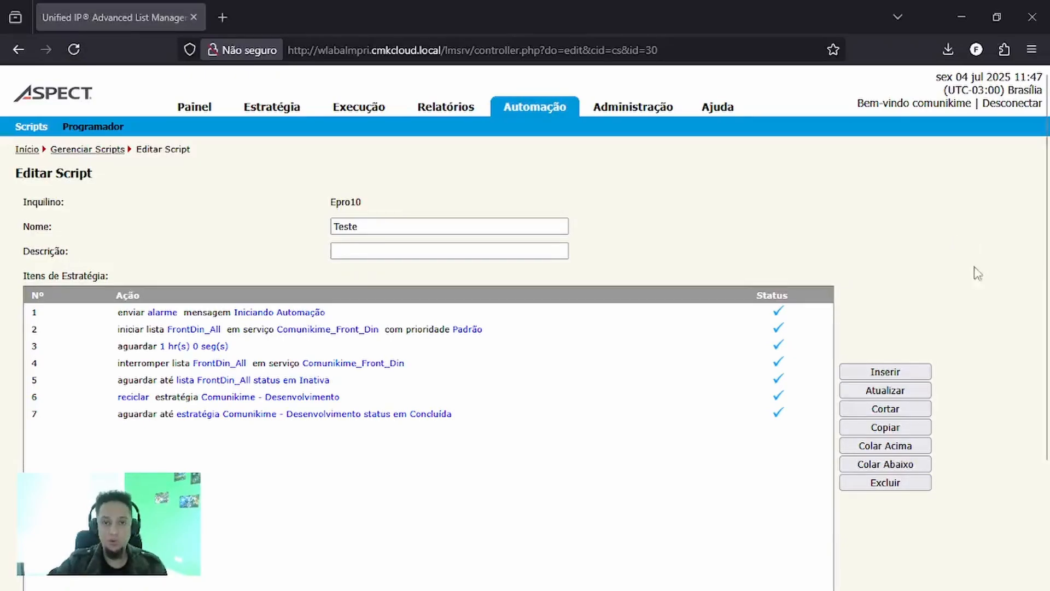
# - Insert an Ir para Linha se item in the script and set its target line to 1
pyautogui.click(891, 372)
pyautogui.click(471, 178)
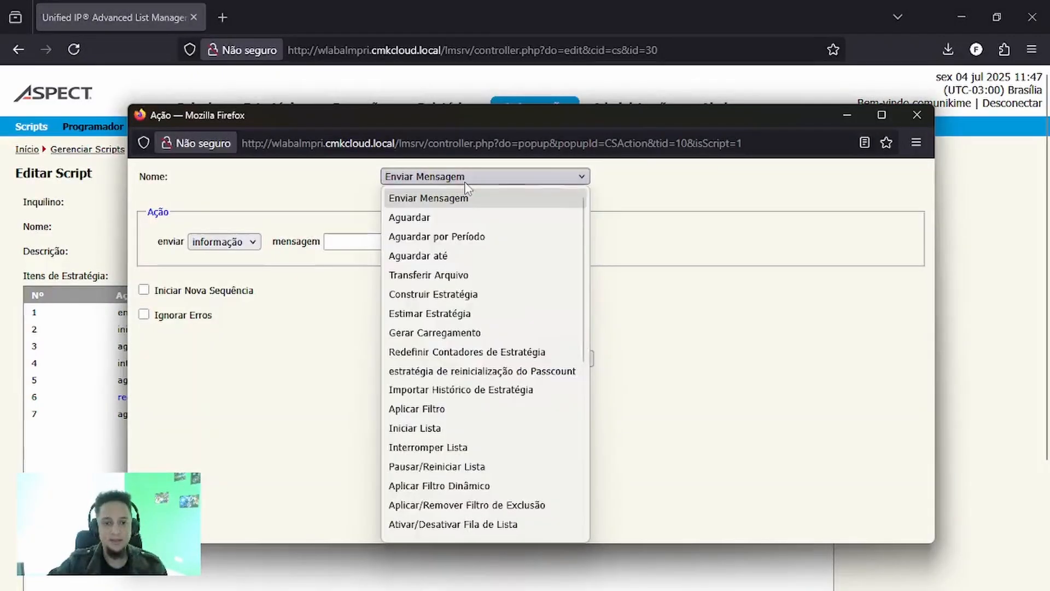
pyautogui.scroll(-2, 508, 315)
pyautogui.scroll(-3, 509, 318)
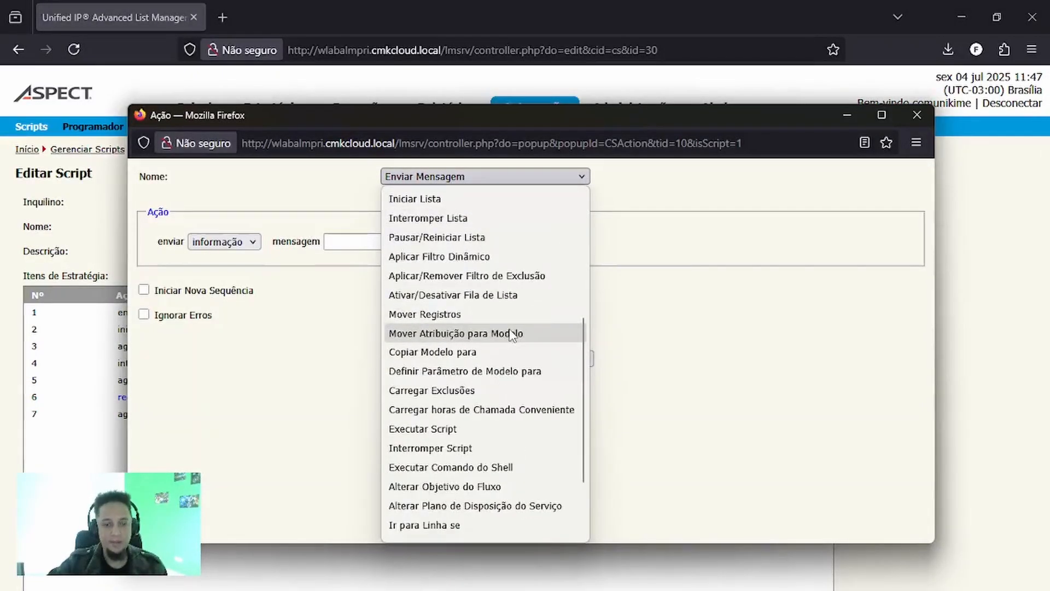
pyautogui.click(464, 531)
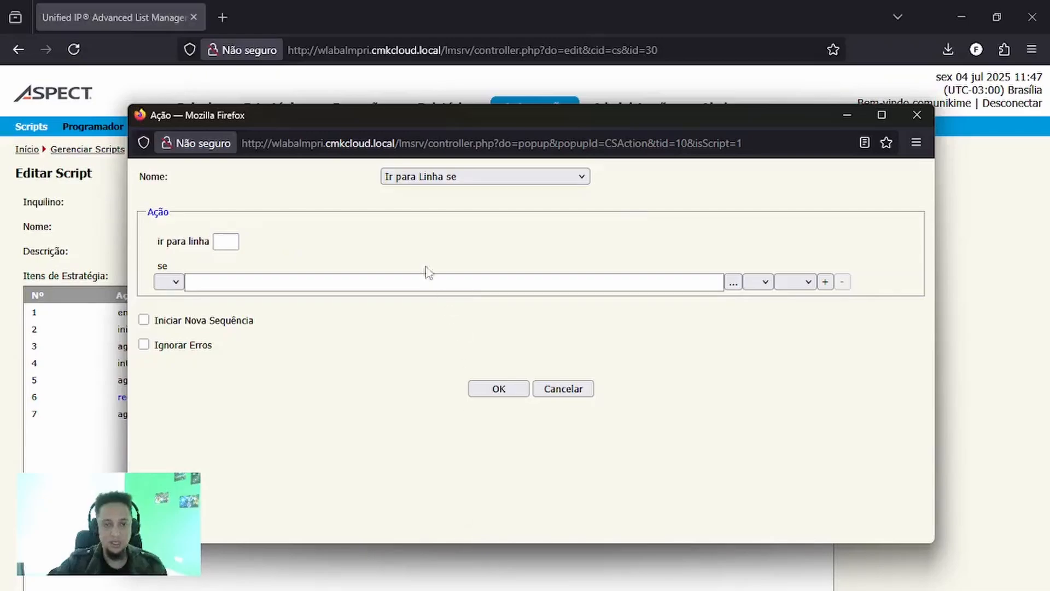
pyautogui.click(223, 242)
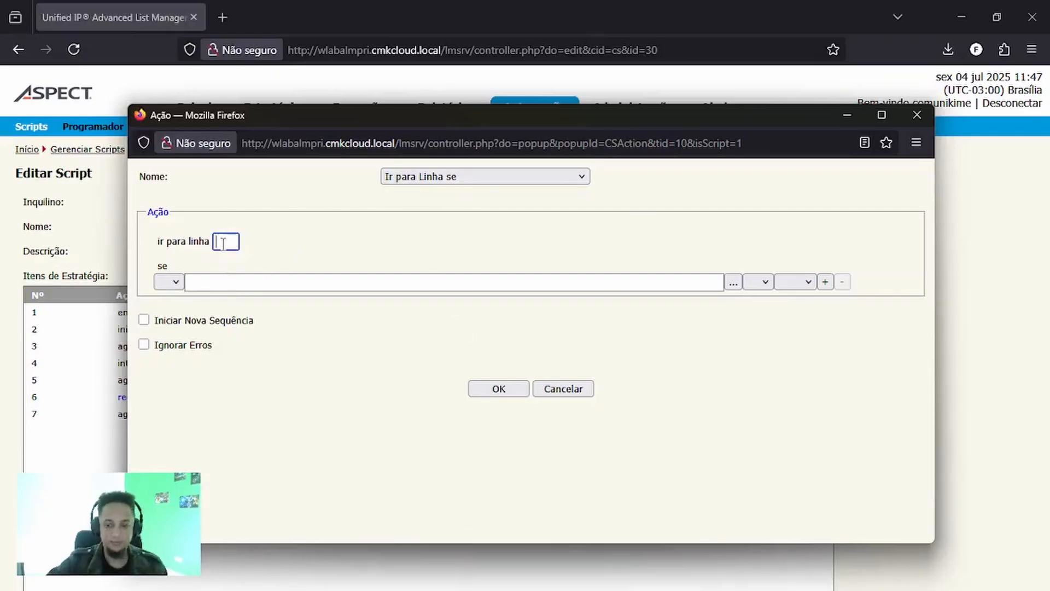
pyautogui.write('1')
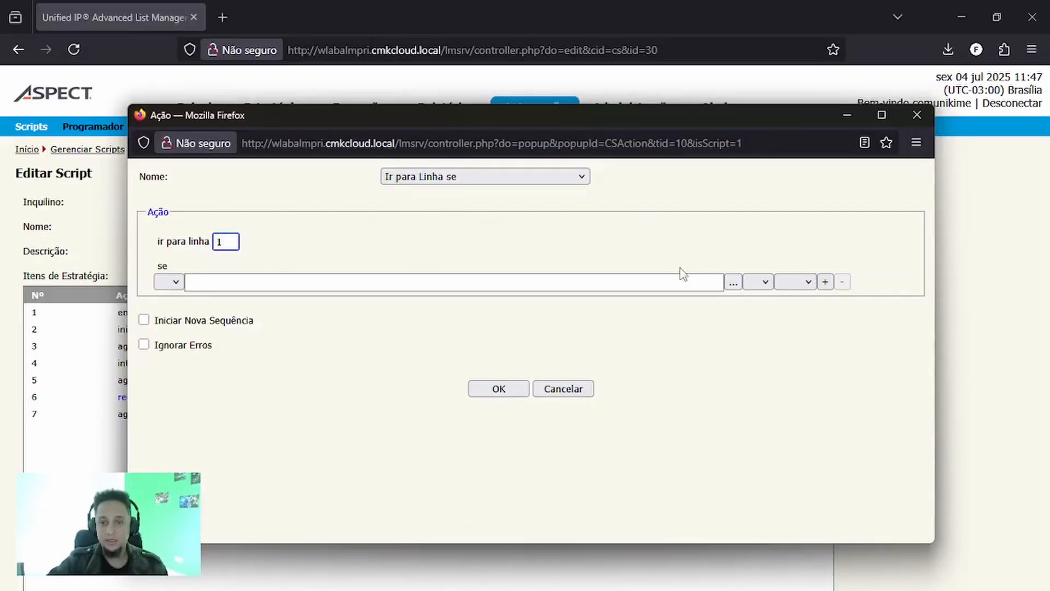
# - Set the jump item's condition to Verdadeiro and add the item to the script
pyautogui.click(733, 282)
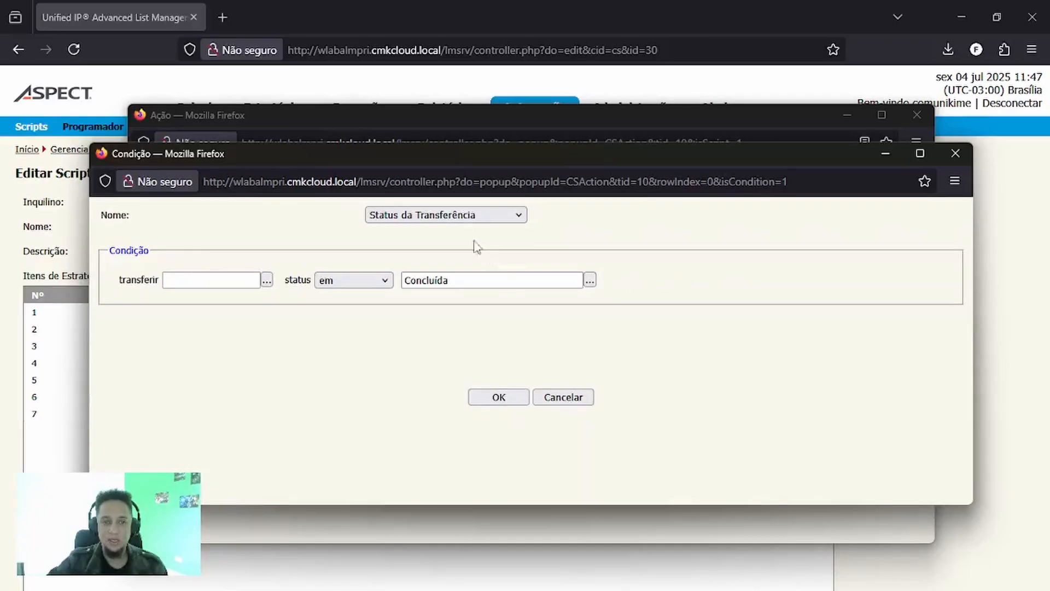
pyautogui.click(466, 217)
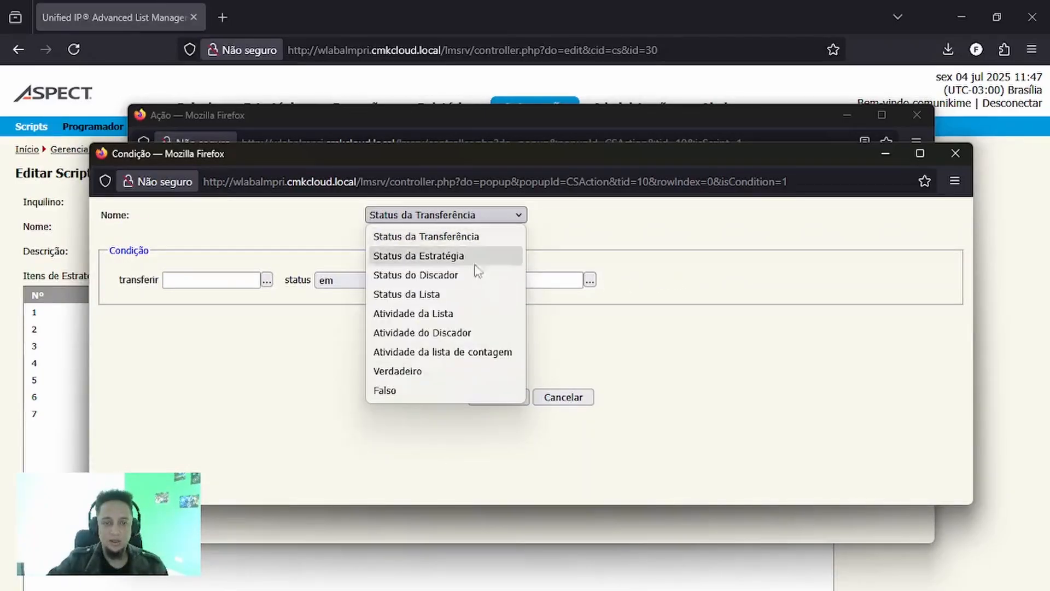
pyautogui.click(428, 374)
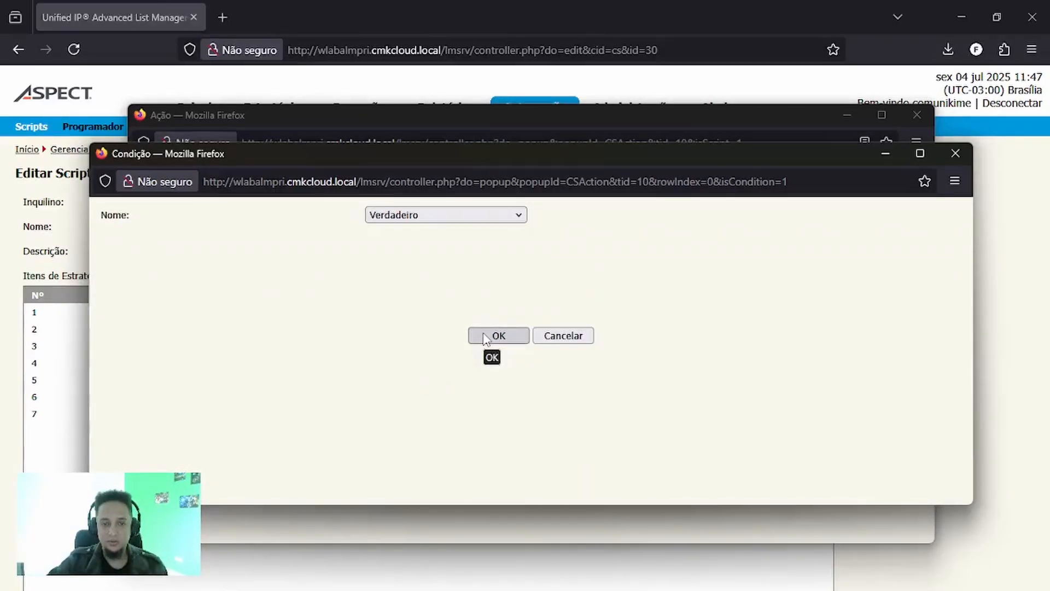
pyautogui.click(487, 336)
pyautogui.click(499, 389)
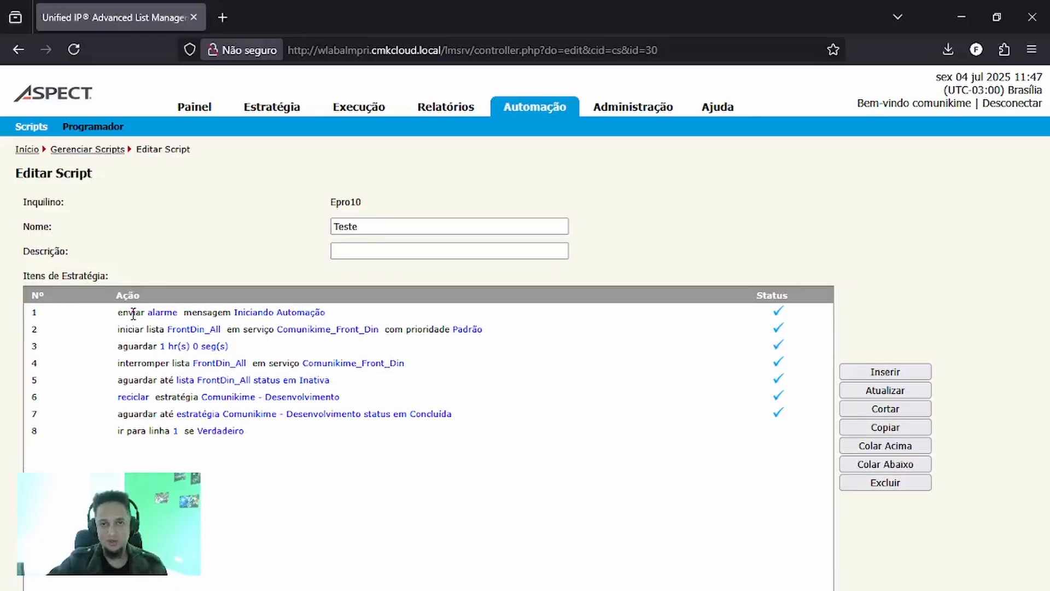
# - Save the edited script and select Teste in the list of scripts
pyautogui.scroll(-3, 954, 286)
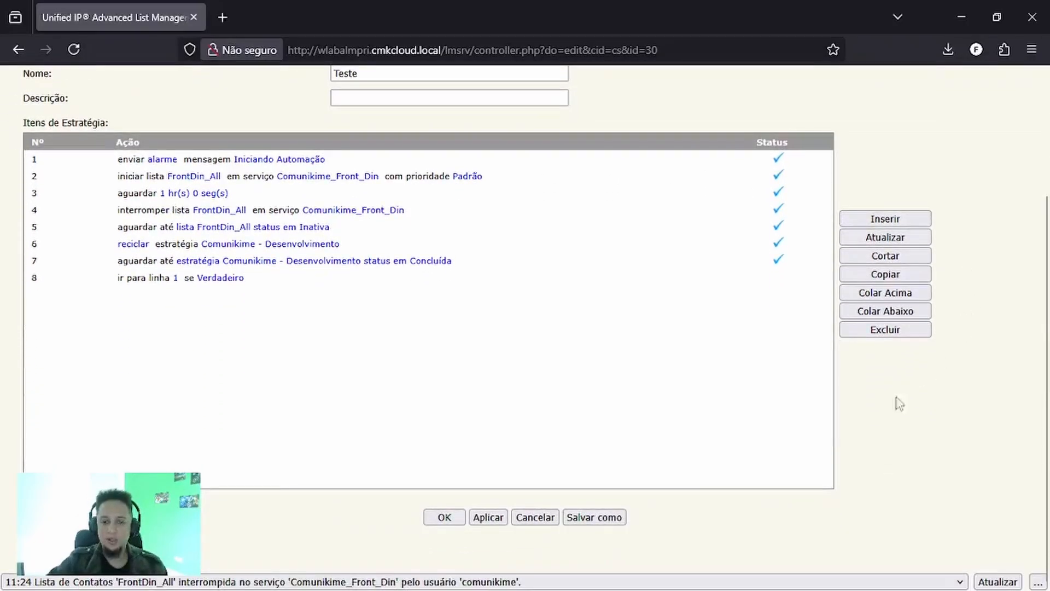
pyautogui.click(444, 518)
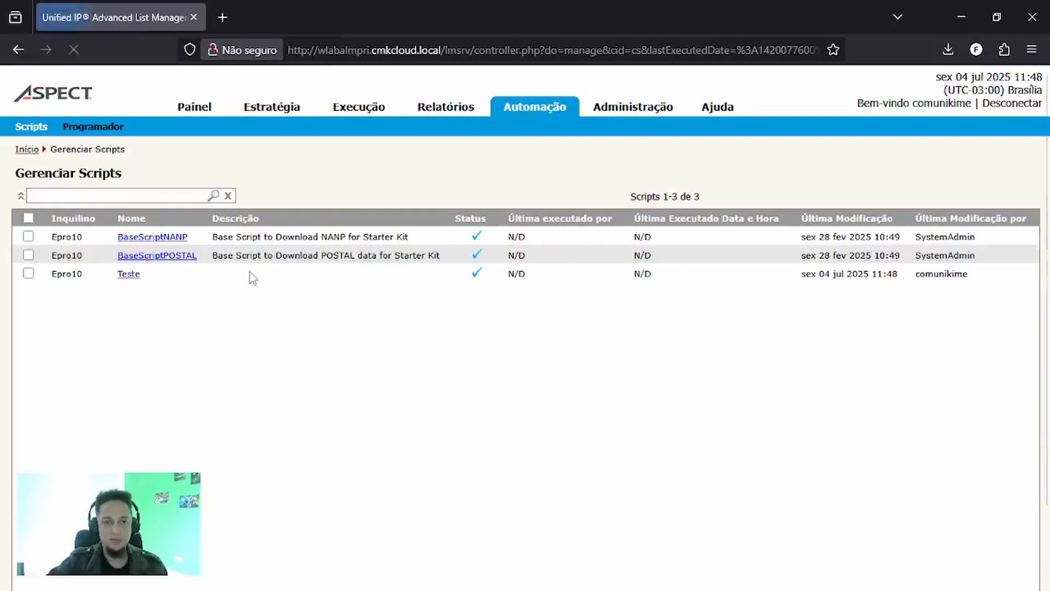
pyautogui.click(27, 274)
pyautogui.scroll(-2, 315, 350)
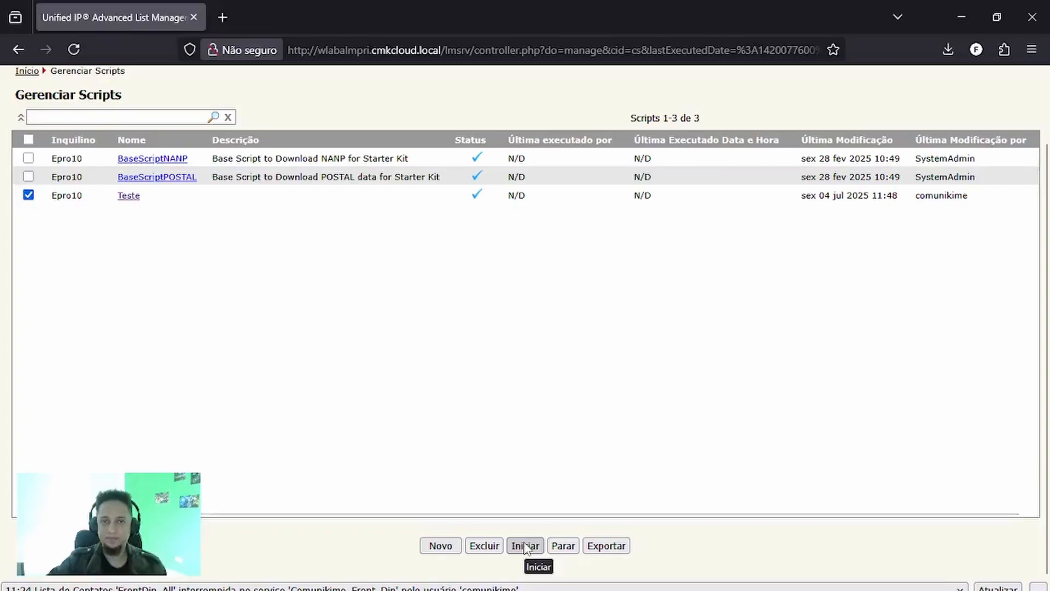
pyautogui.scroll(2, 492, 426)
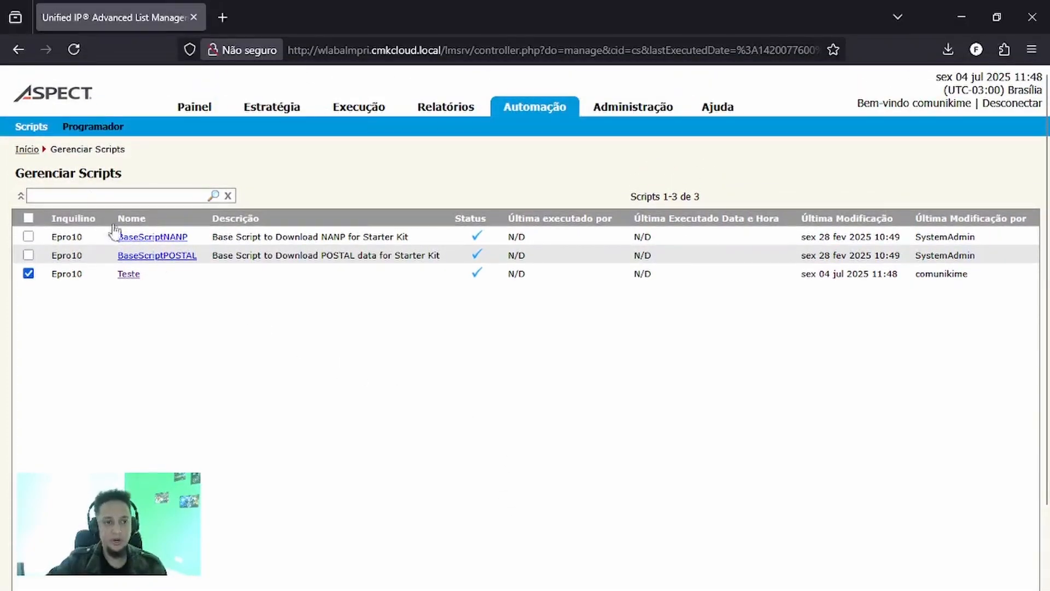
# - Create a new schedule in the Programador and name it testa, leaving its description empty
pyautogui.click(72, 130)
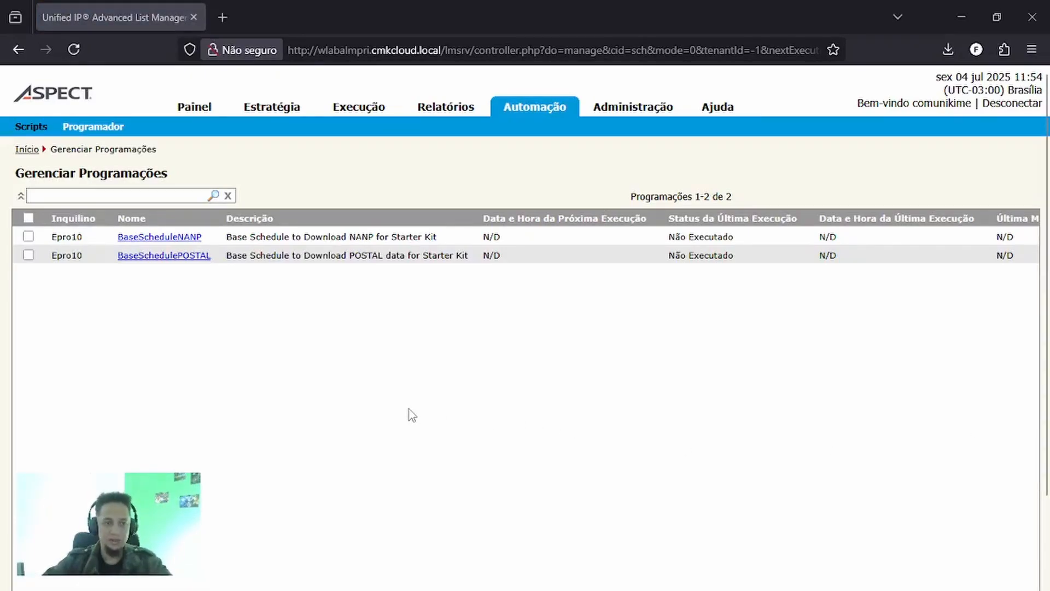
pyautogui.scroll(-2, 437, 390)
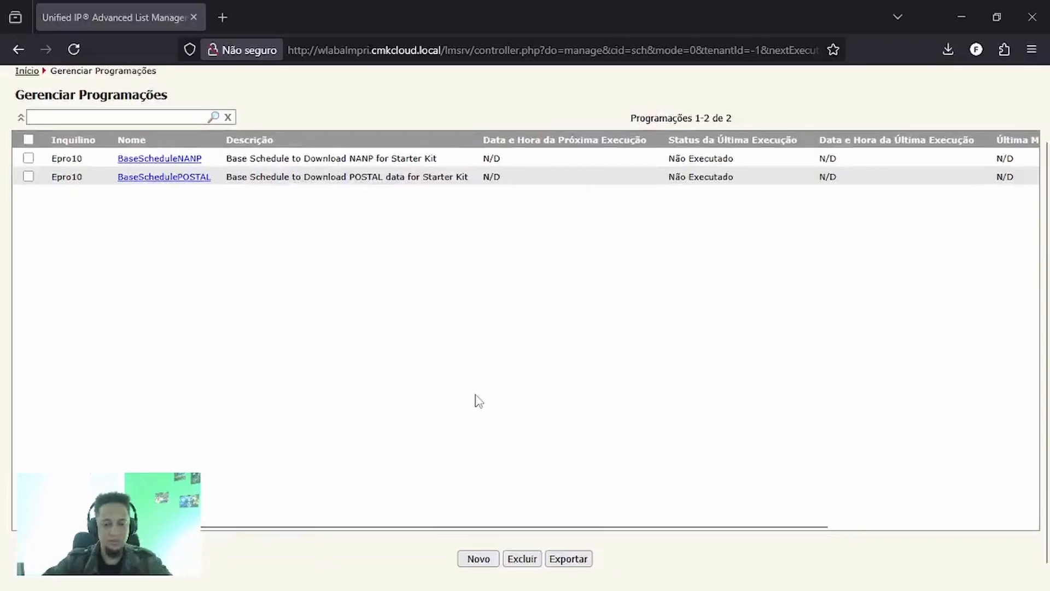
pyautogui.click(489, 561)
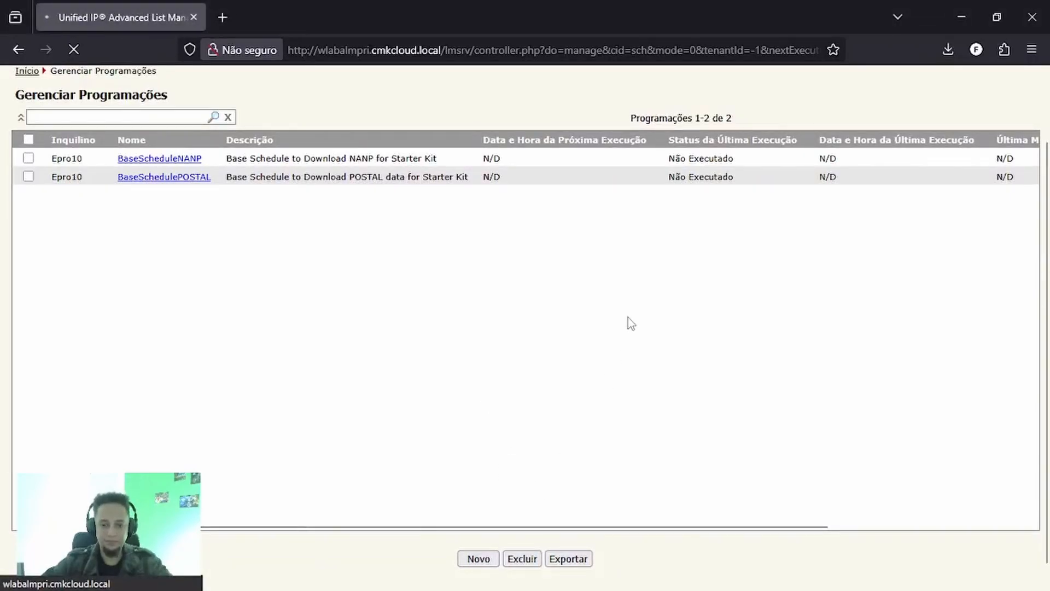
pyautogui.click(485, 556)
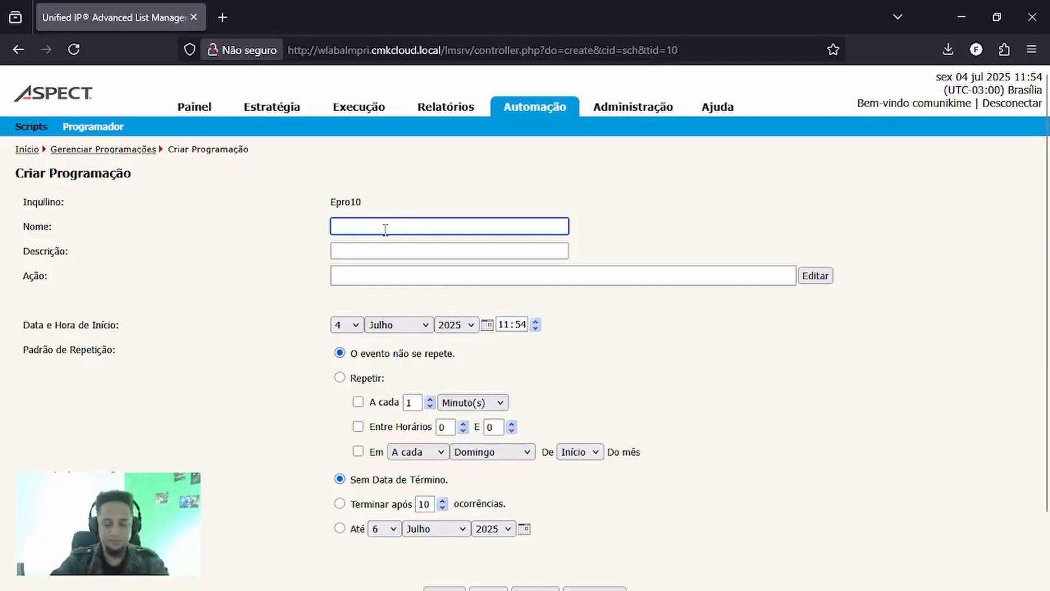
pyautogui.write('testa')
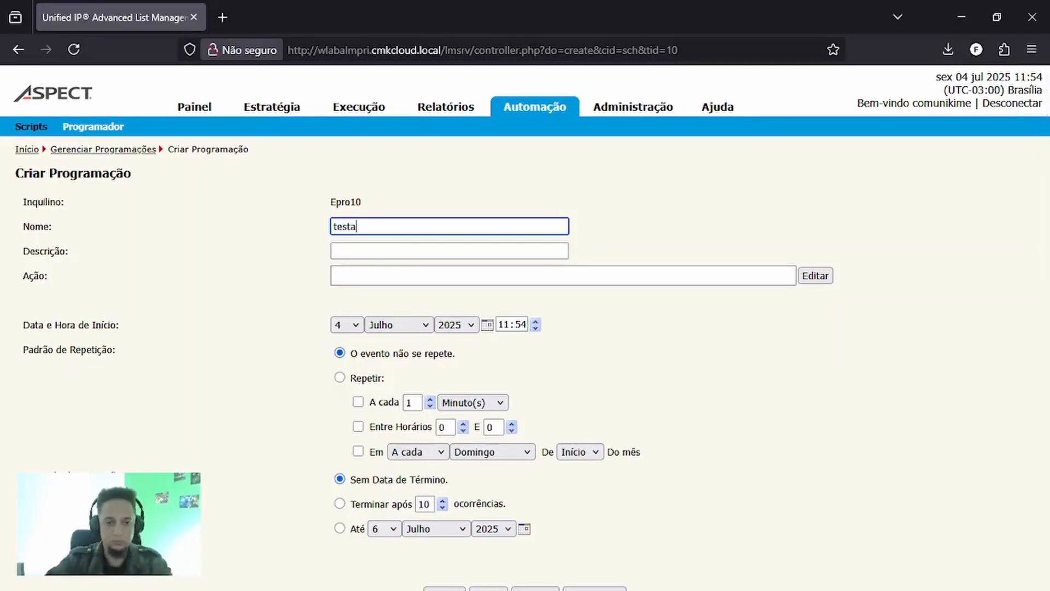
pyautogui.click(343, 253)
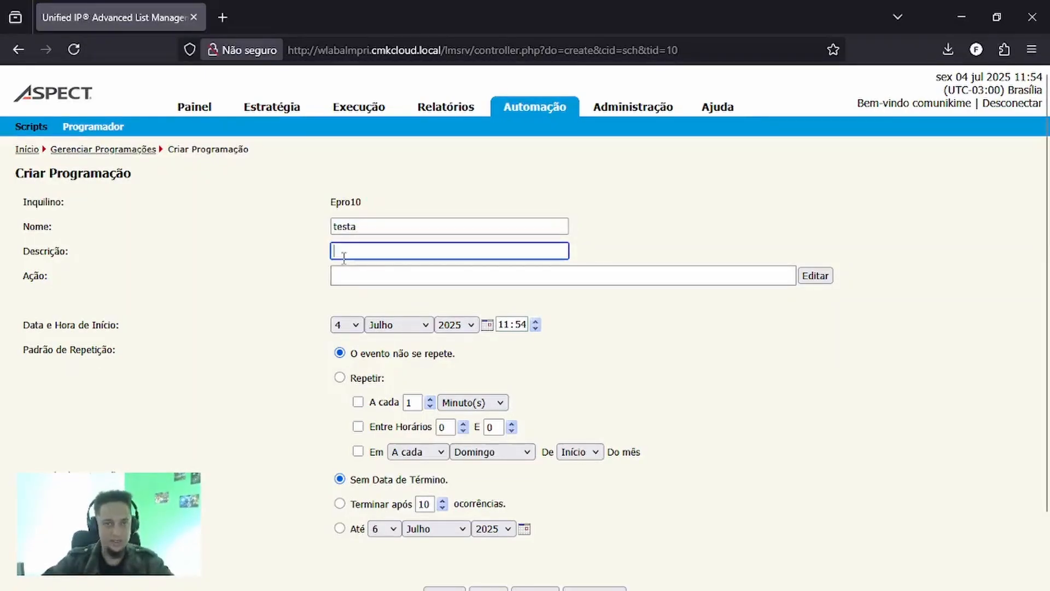
pyautogui.click(434, 281)
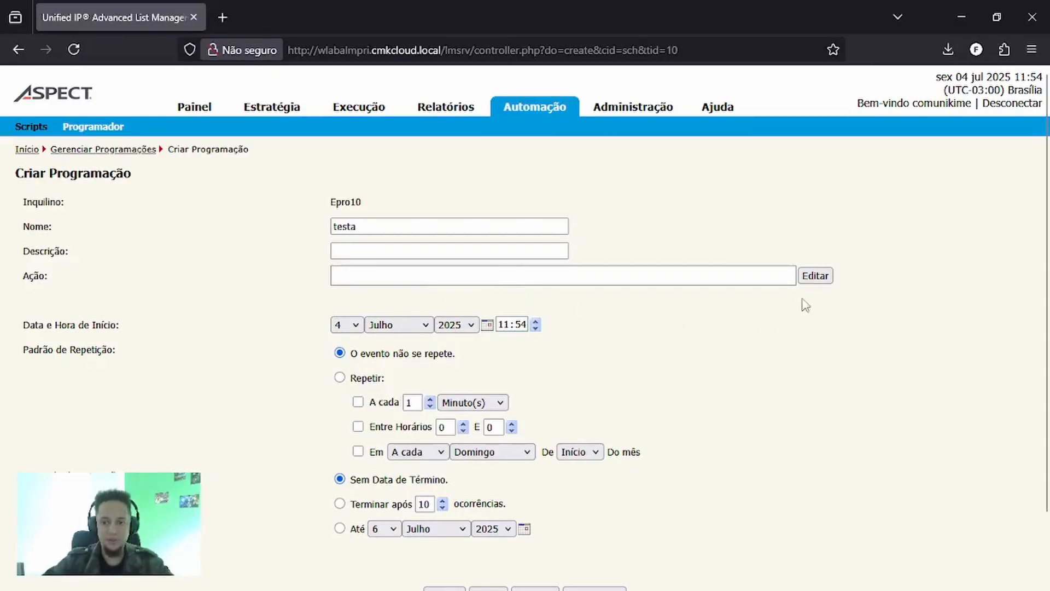
# - Set the schedule's action to Executar Script with the script Teste
pyautogui.click(814, 277)
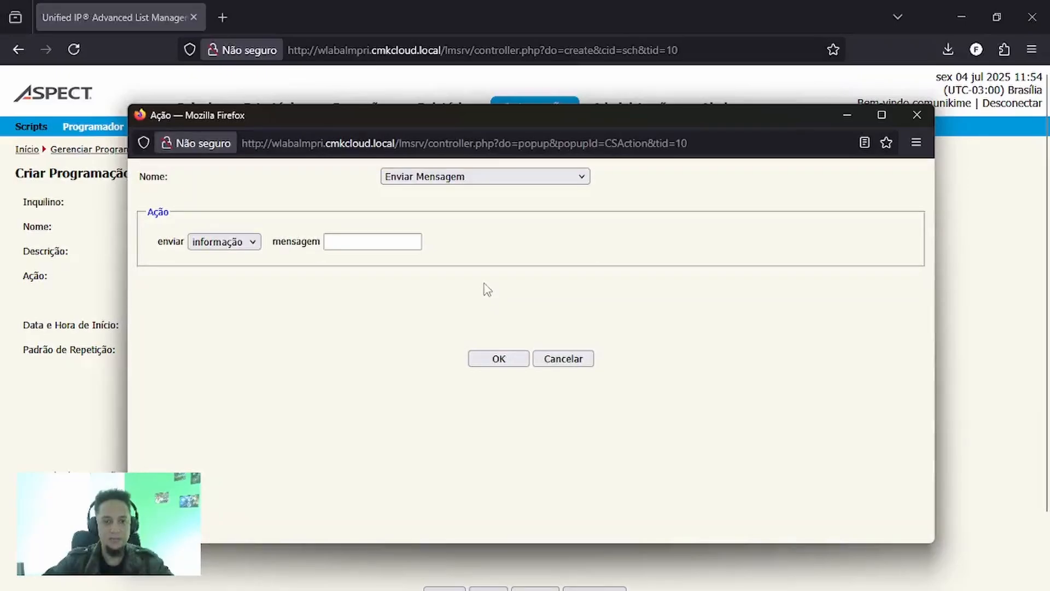
pyautogui.click(487, 177)
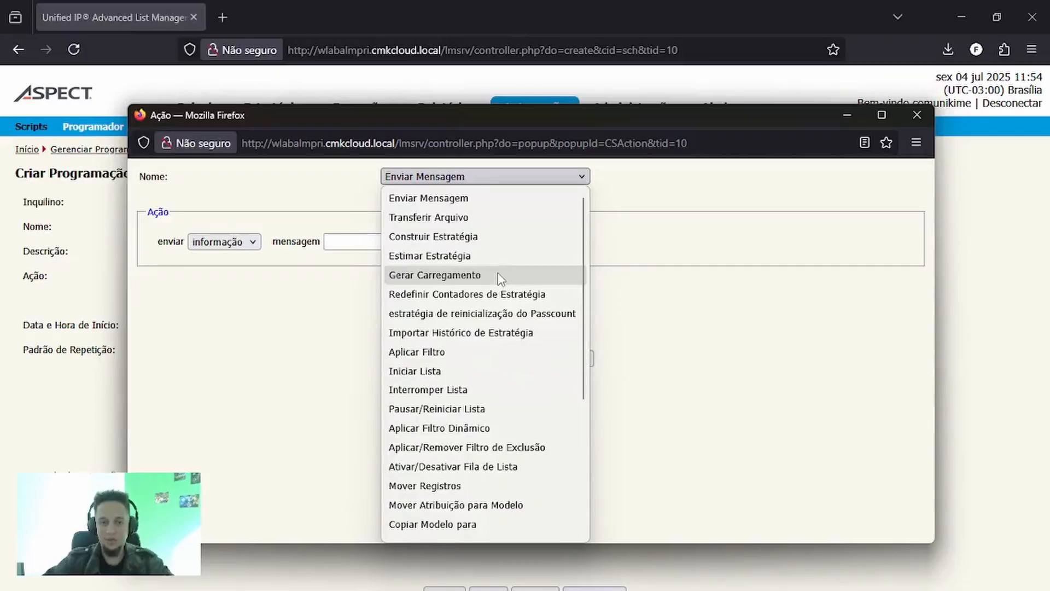
pyautogui.scroll(-4, 499, 278)
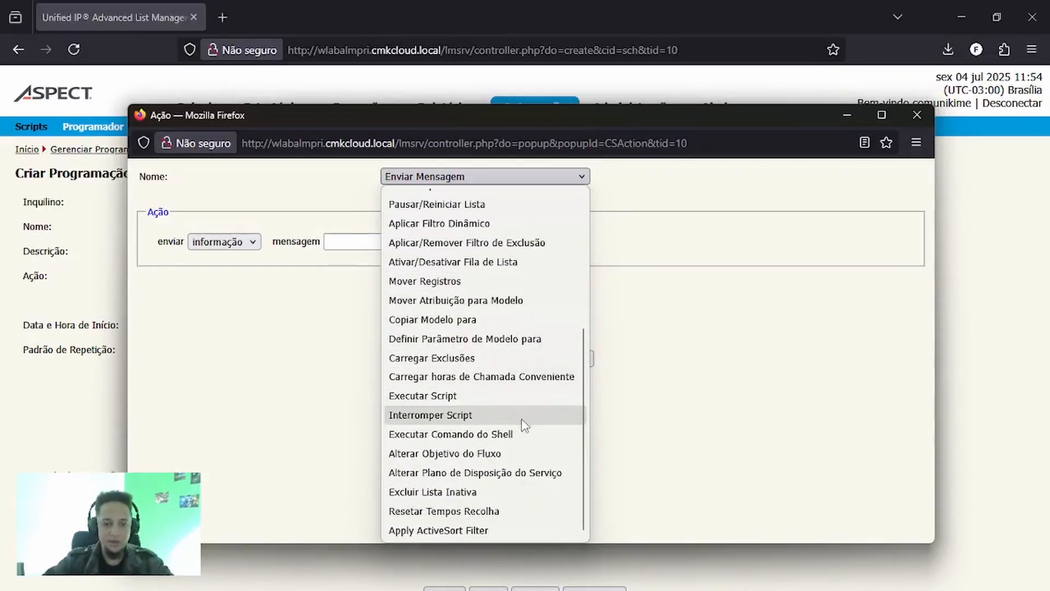
pyautogui.click(479, 403)
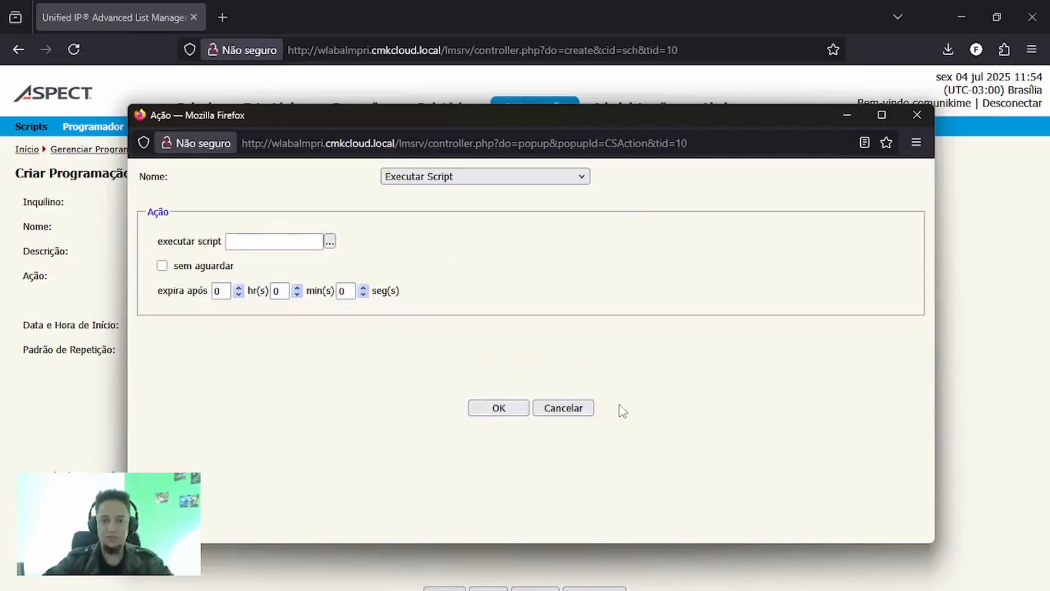
pyautogui.click(330, 241)
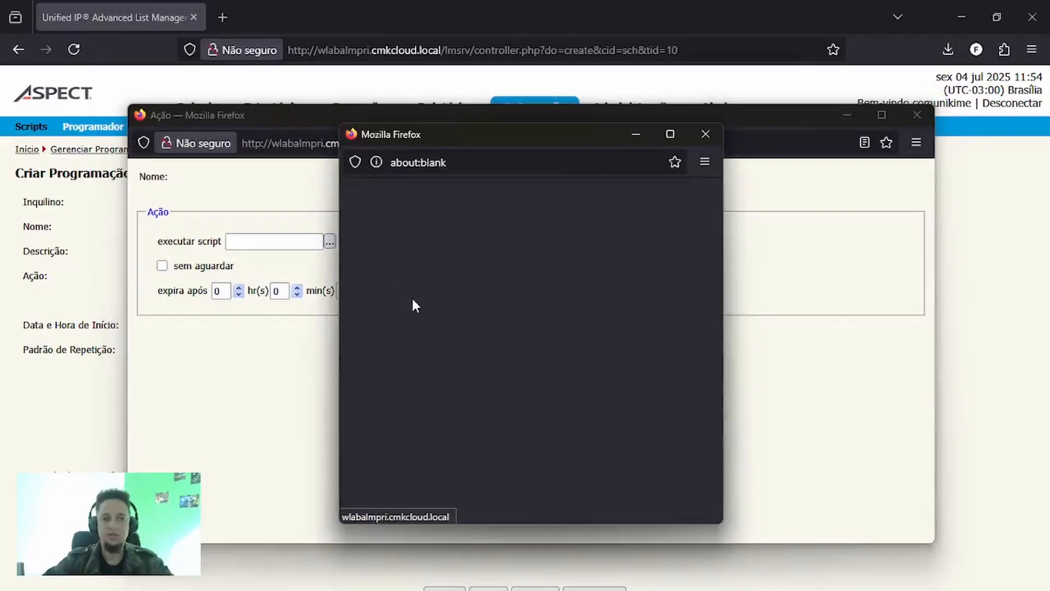
pyautogui.click(365, 266)
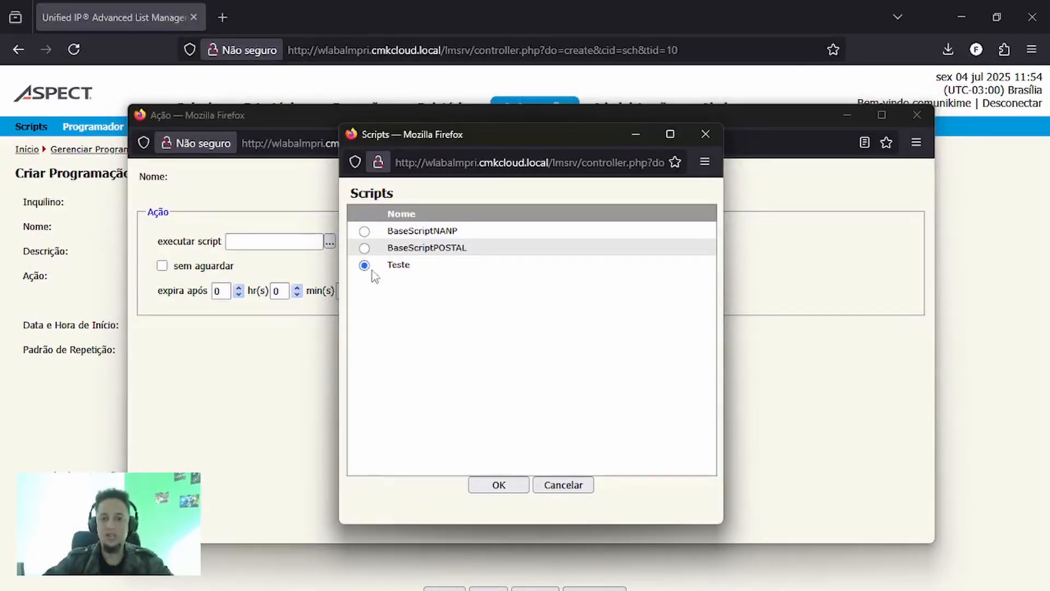
pyautogui.click(508, 486)
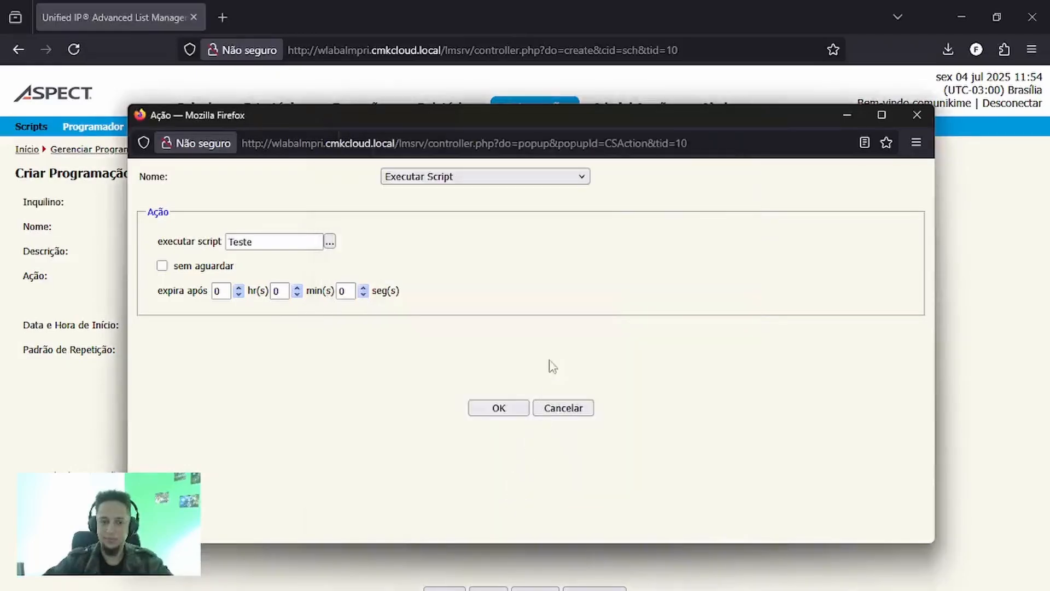
pyautogui.click(503, 407)
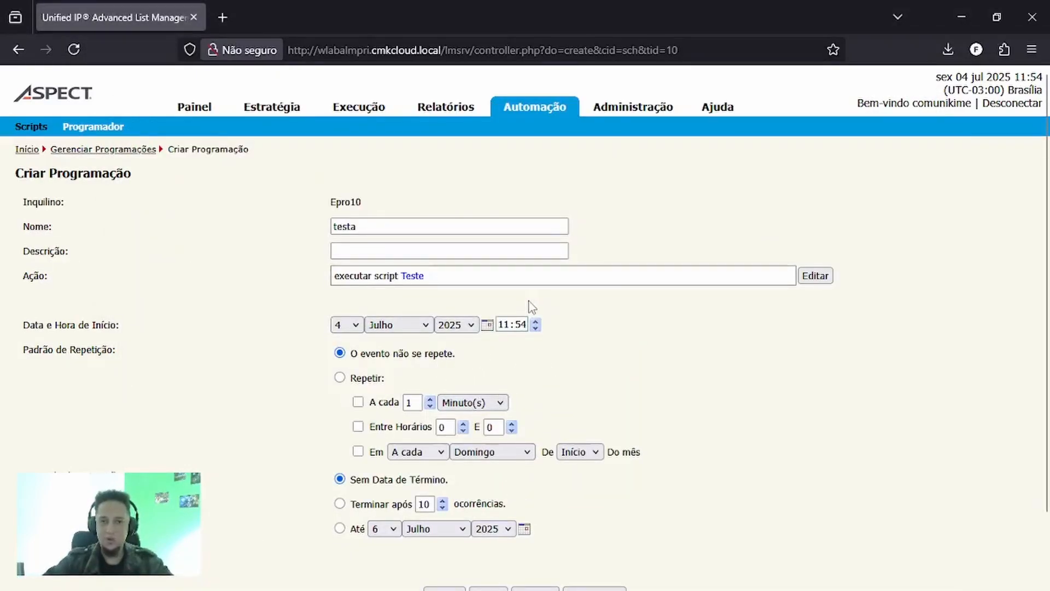
# - Set the schedule's start time to 12:00
pyautogui.click(504, 325)
pyautogui.write('12')
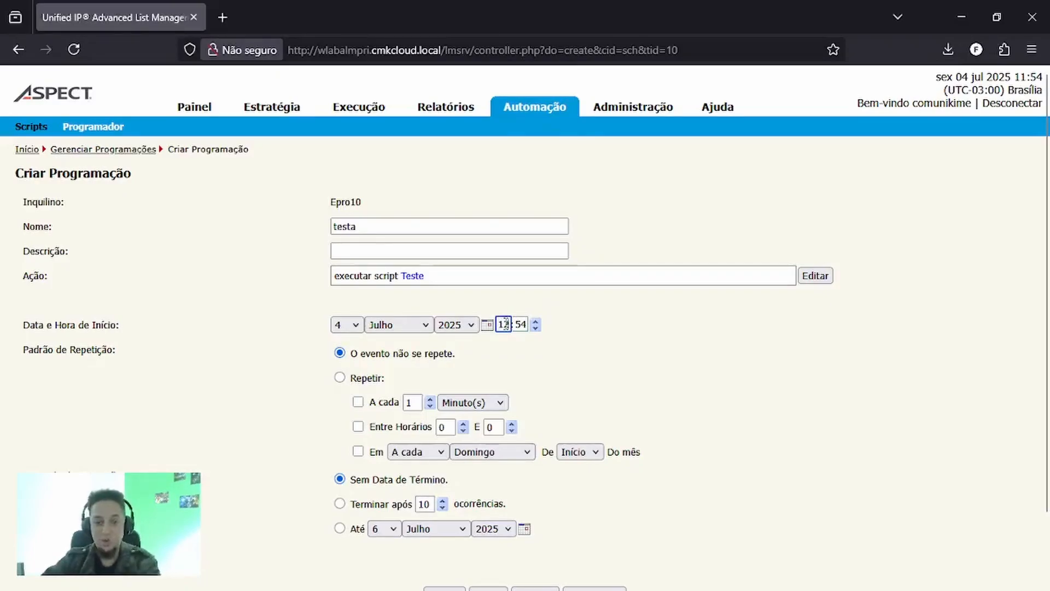
pyautogui.click(517, 327)
pyautogui.write('00')
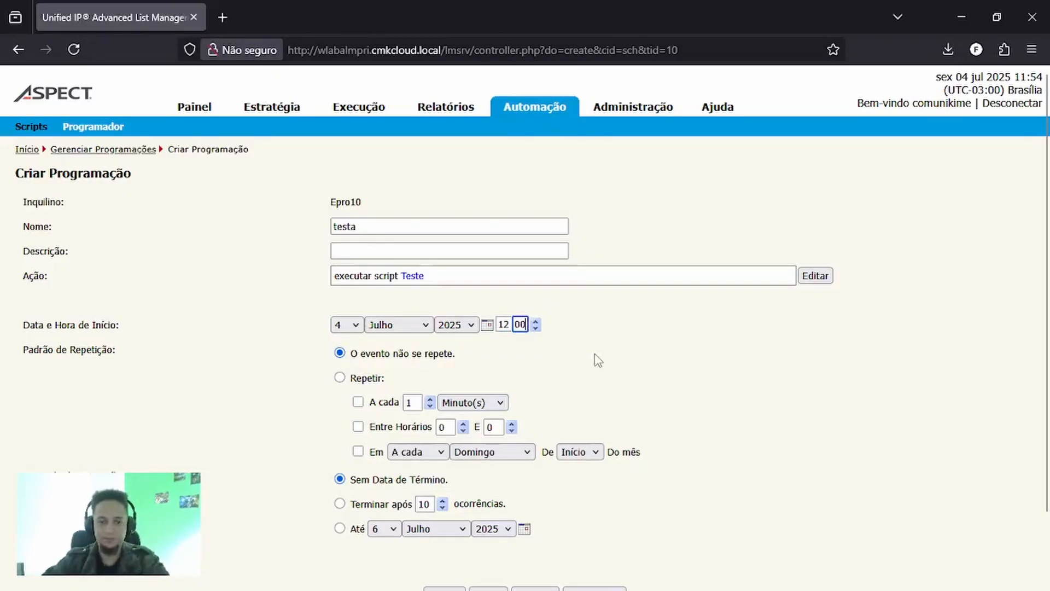
# - Make the schedule repeat every 1 Dia(s)
pyautogui.scroll(-2, 605, 365)
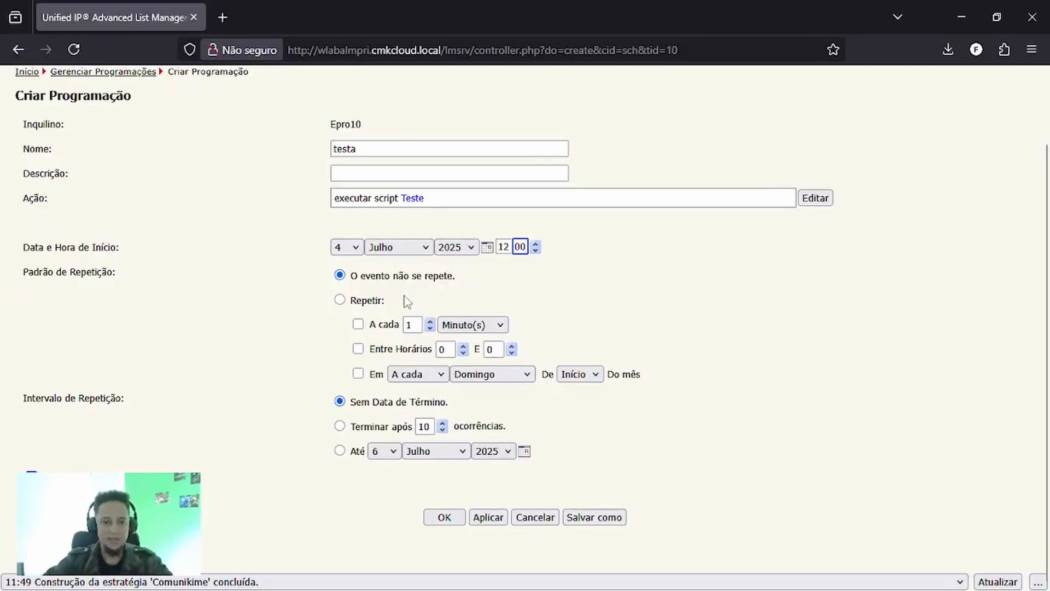
pyautogui.click(343, 303)
pyautogui.click(341, 301)
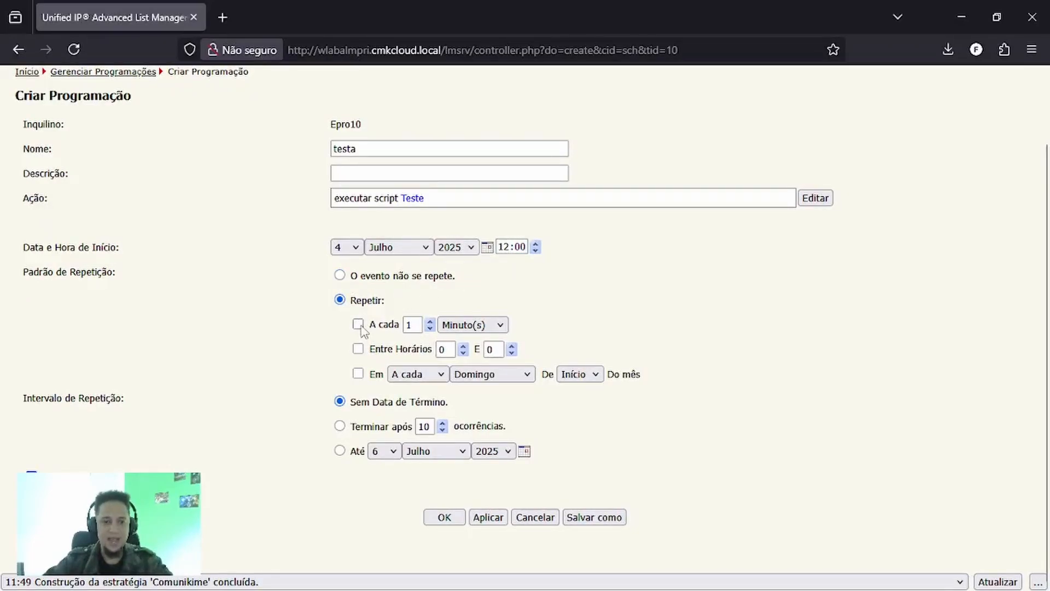
pyautogui.click(358, 324)
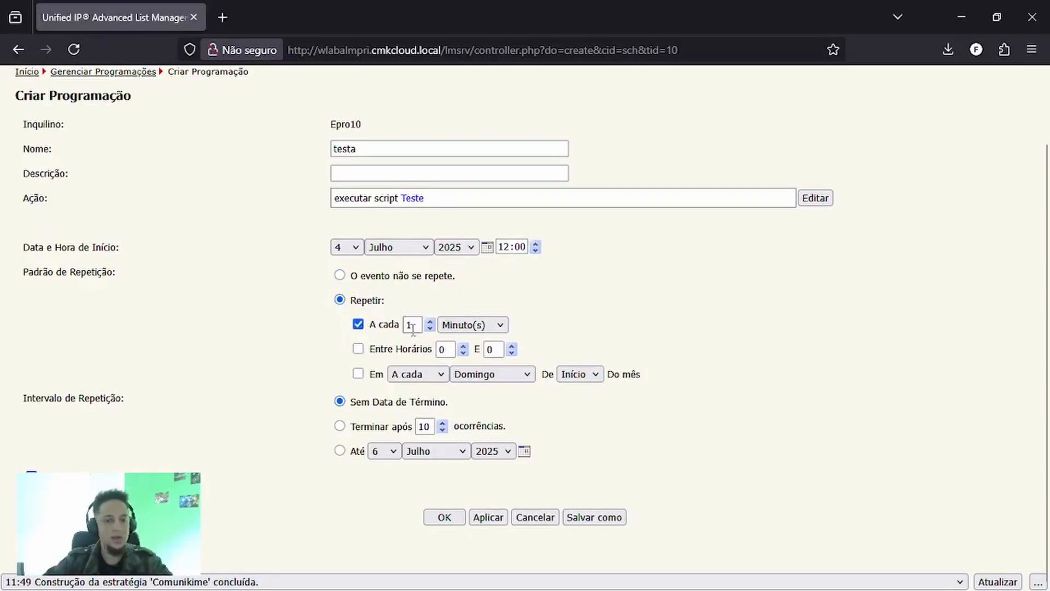
pyautogui.click(484, 327)
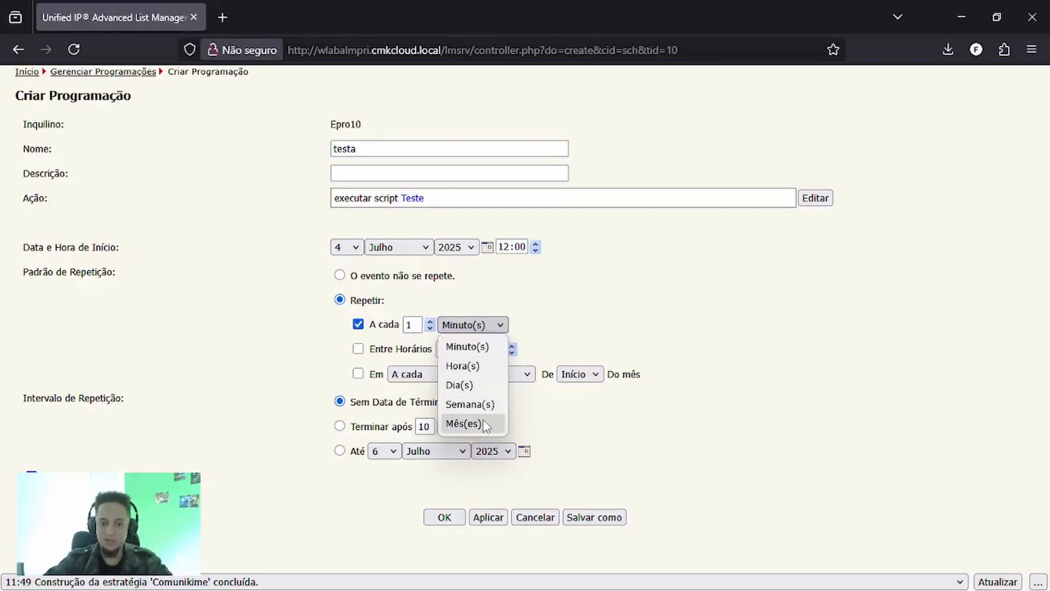
pyautogui.click(462, 385)
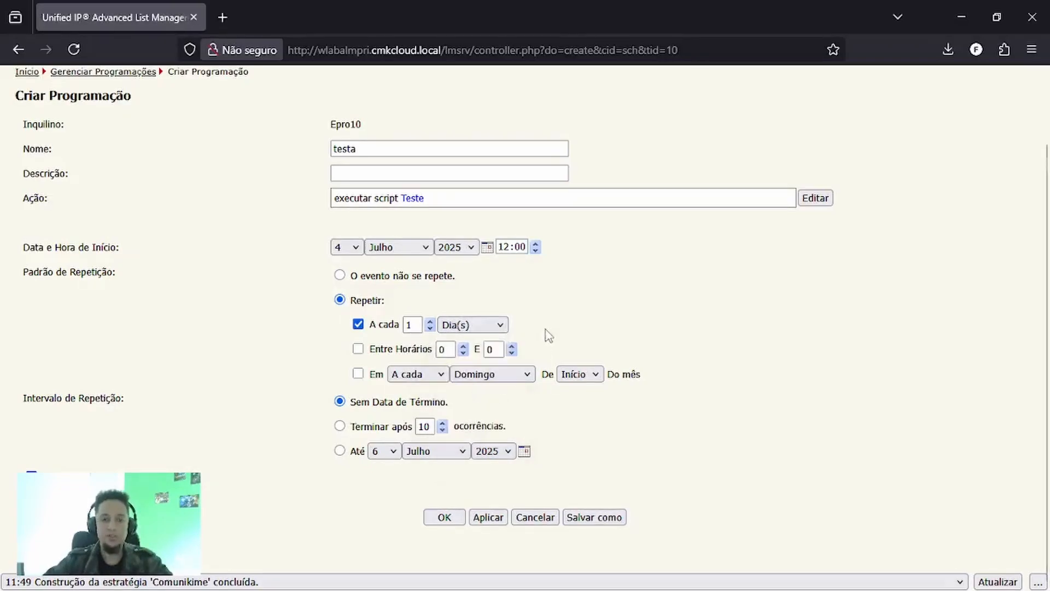
# - Change the schedule's repetition interval to every 1 Hora(s)
pyautogui.click(417, 326)
pyautogui.moveTo(418, 326); pyautogui.dragTo(407, 325)
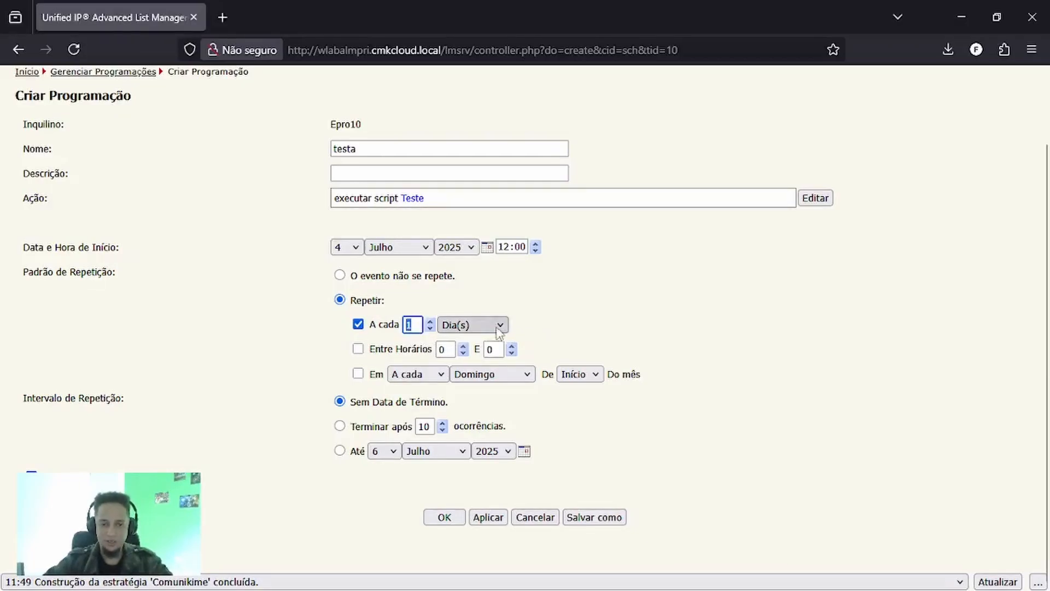
pyautogui.click(472, 325)
pyautogui.click(471, 367)
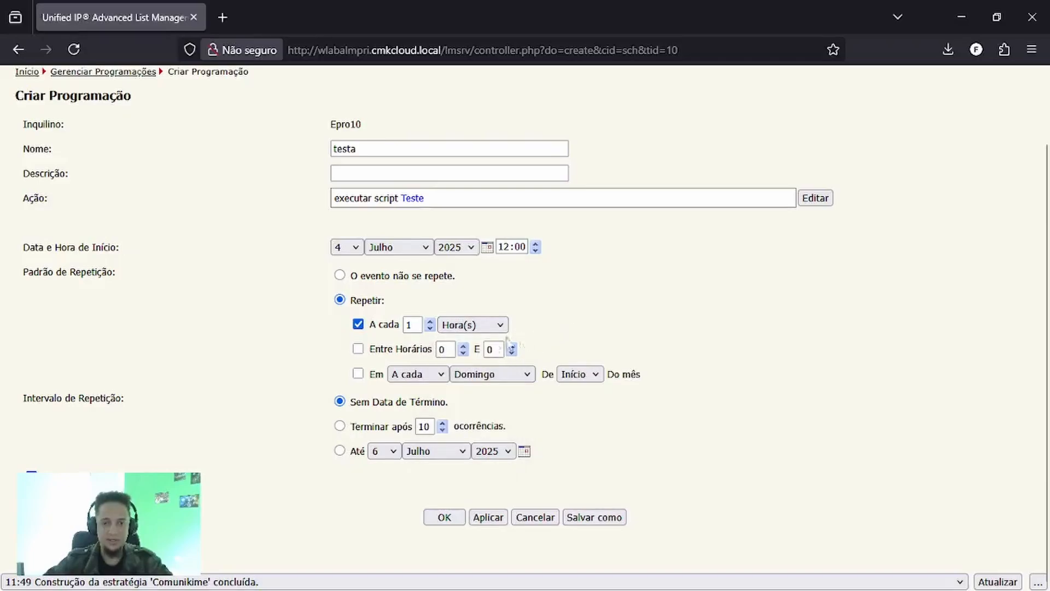
# - Limit the schedule's repetition with Entre Horários to the hours between 8 and 22
pyautogui.click(358, 349)
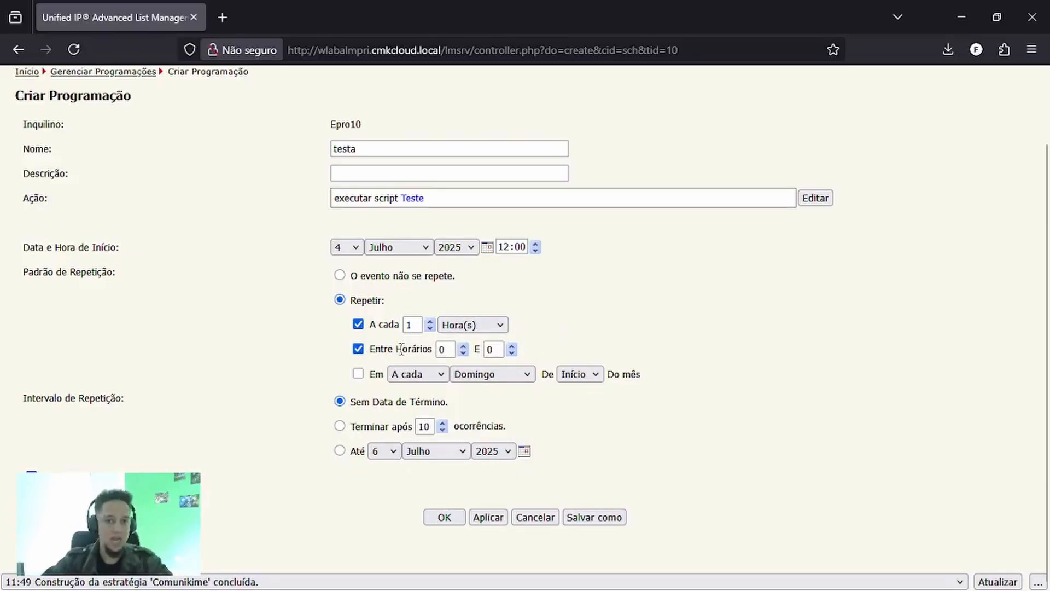
pyautogui.doubleClick(440, 351)
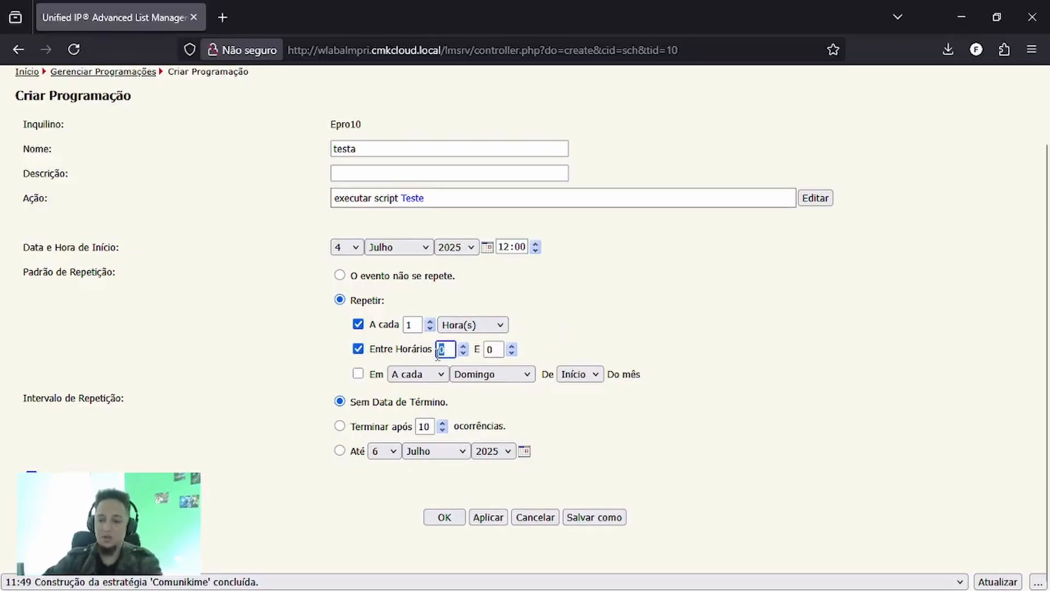
pyautogui.write('8')
pyautogui.doubleClick(486, 350)
pyautogui.write('22')
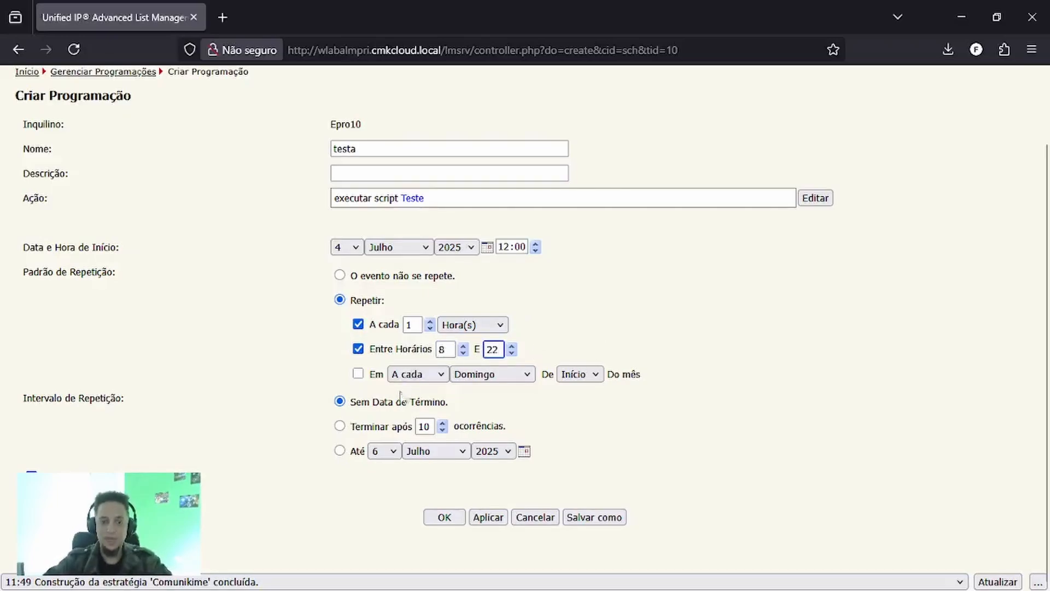
# - Restrict the schedule's repetition to A cada Dia útil
pyautogui.click(358, 375)
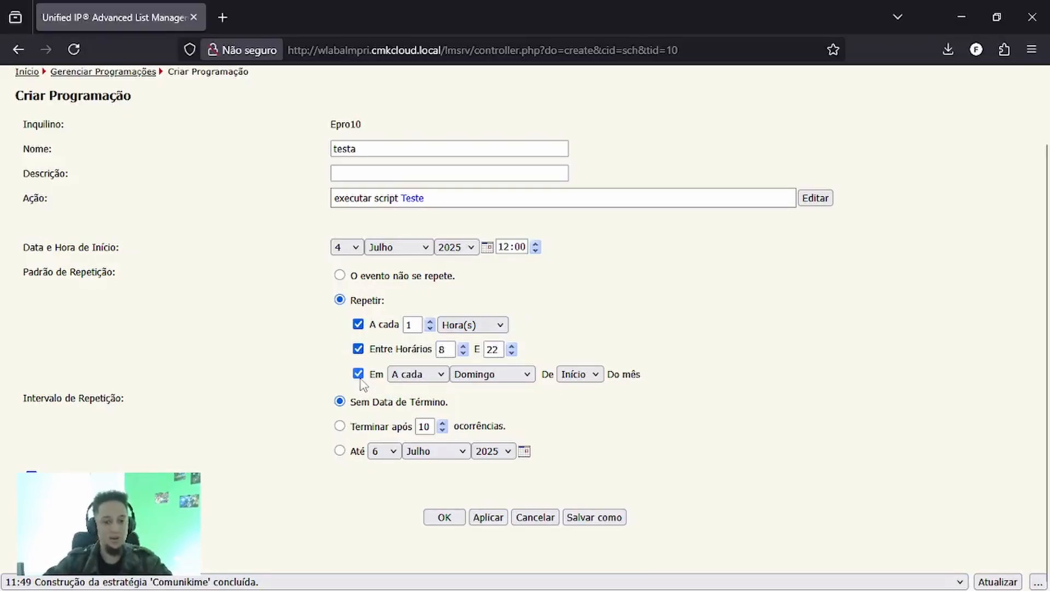
pyautogui.click(483, 376)
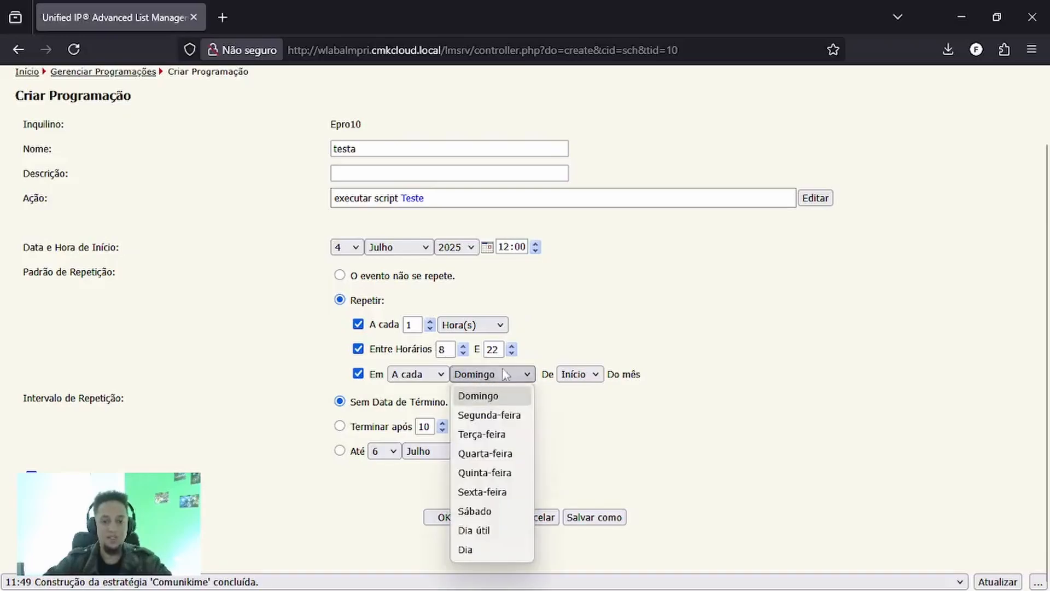
pyautogui.click(491, 530)
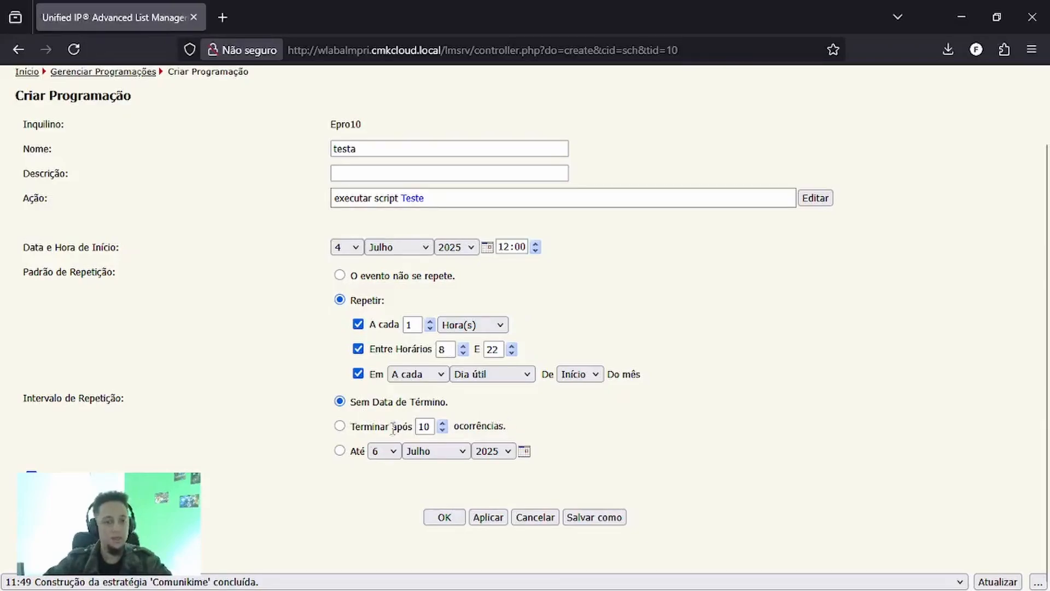
# - End the schedule's repetition on 10 Julho 2025 and save the schedule
pyautogui.click(340, 427)
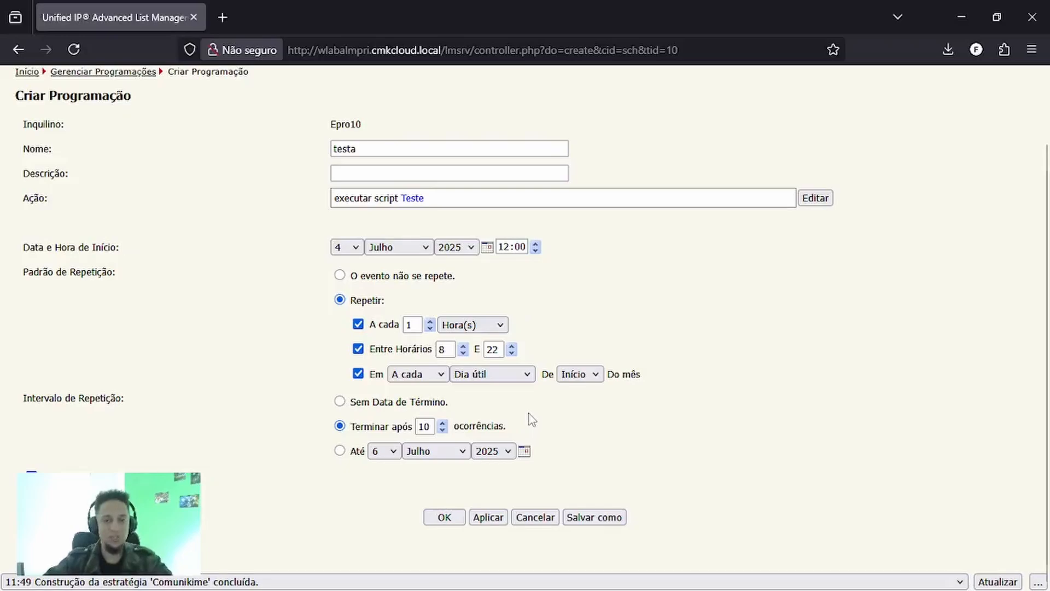
pyautogui.click(341, 451)
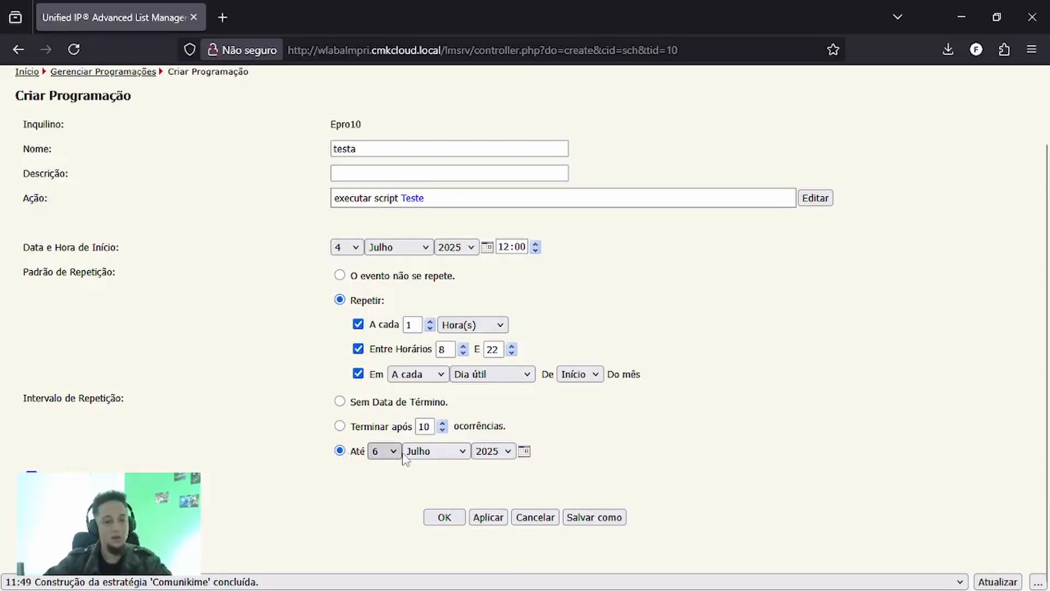
pyautogui.click(435, 451)
pyautogui.click(384, 451)
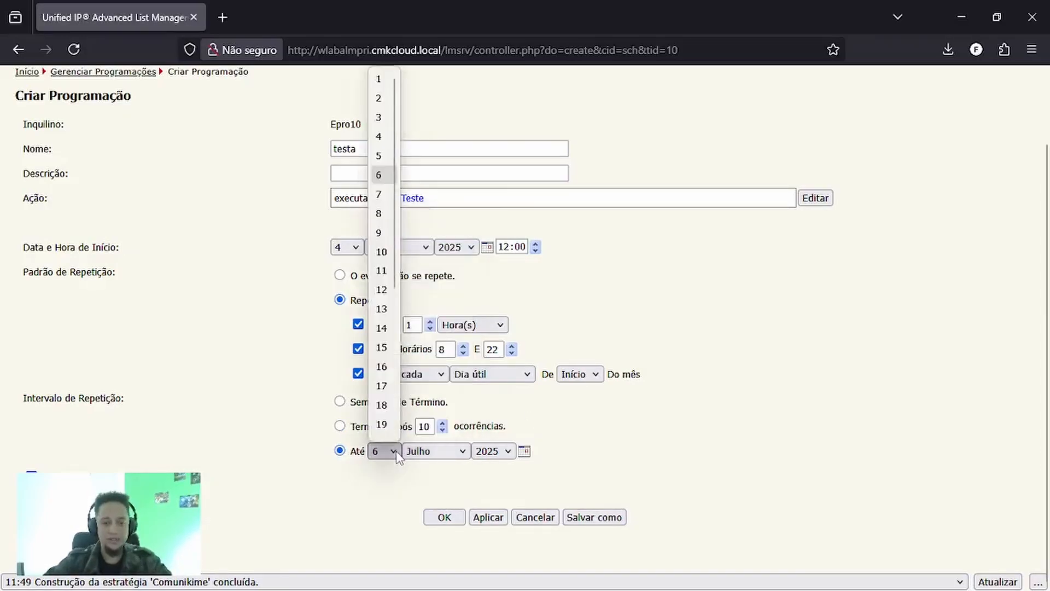
pyautogui.click(381, 251)
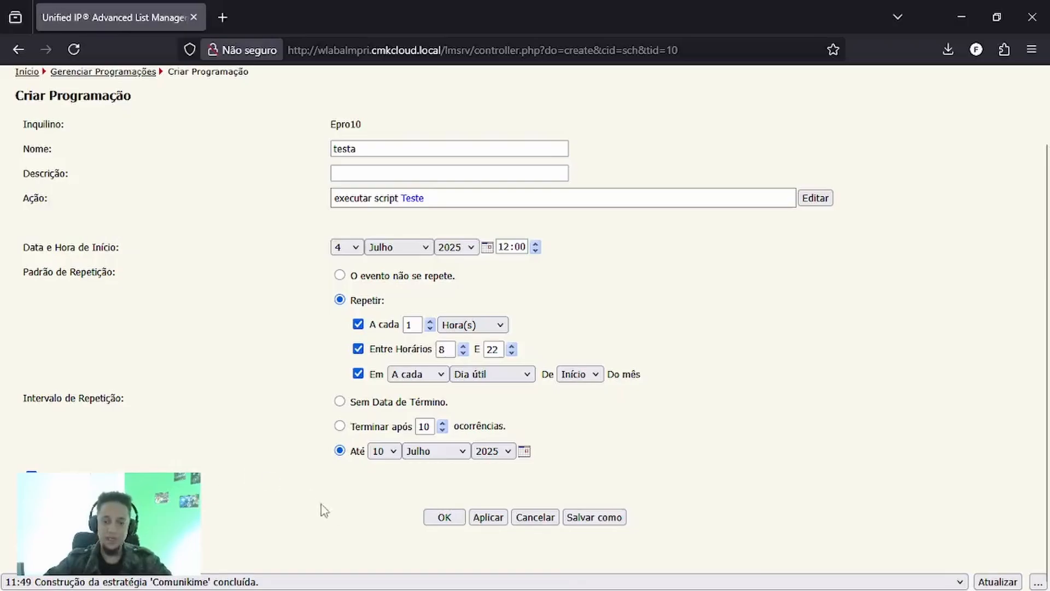
pyautogui.click(444, 517)
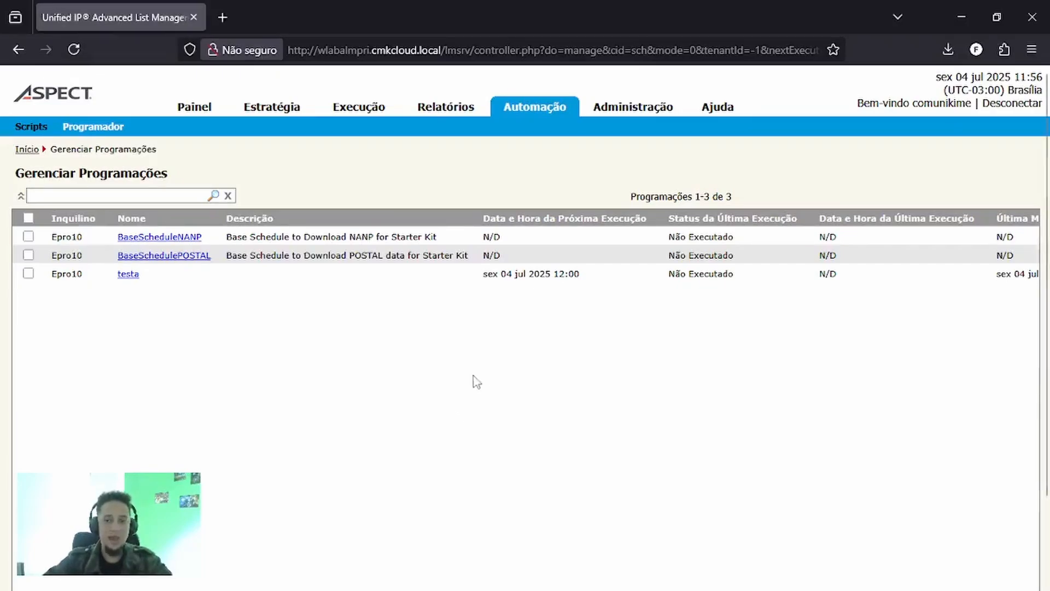
# - Start another new schedule and review the action types available for it
pyautogui.scroll(-3, 473, 380)
pyautogui.click(477, 537)
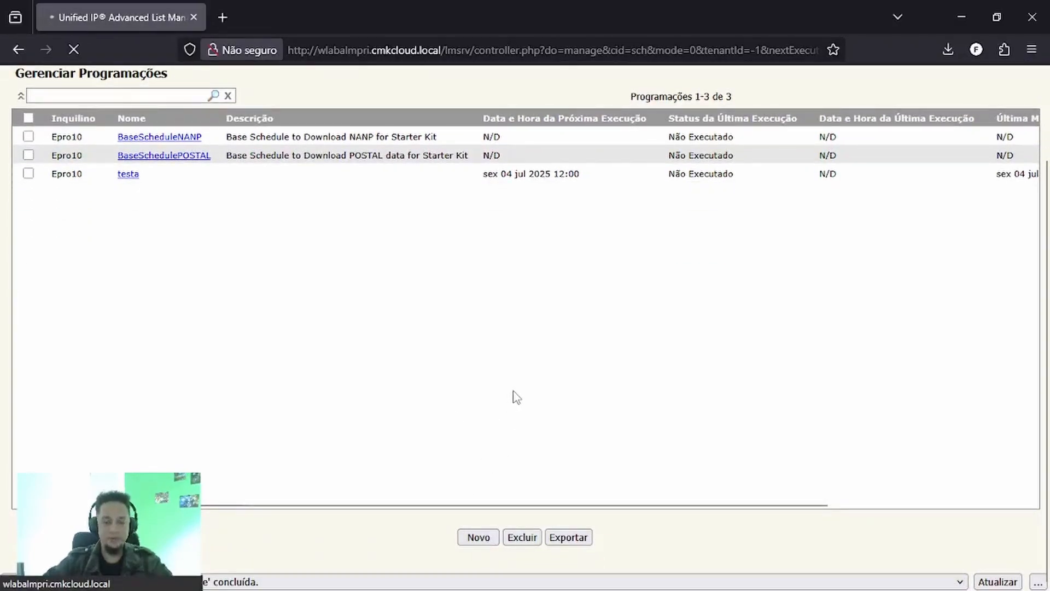
pyautogui.click(479, 537)
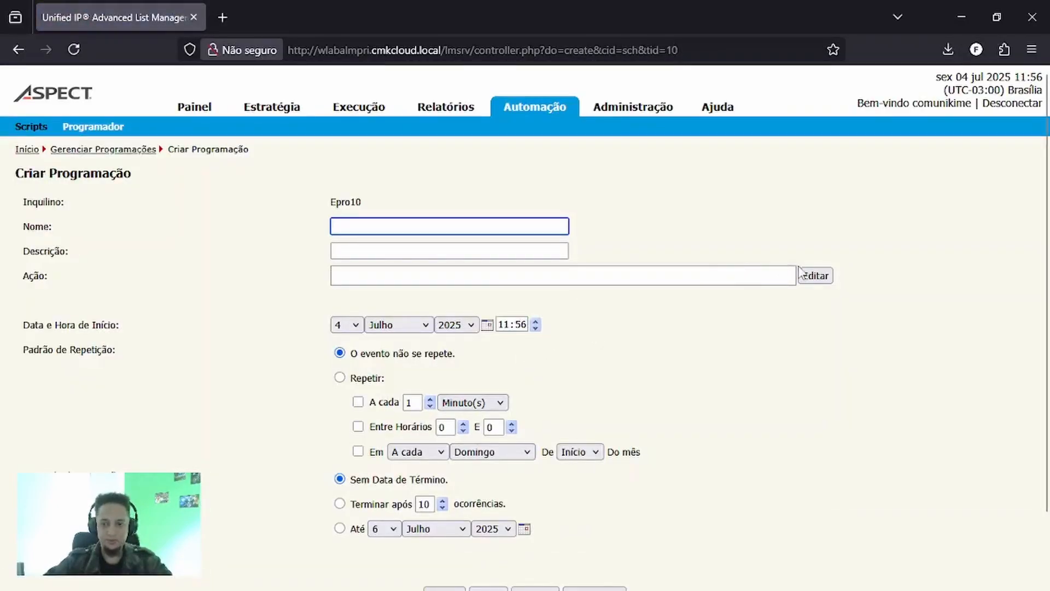
pyautogui.click(808, 274)
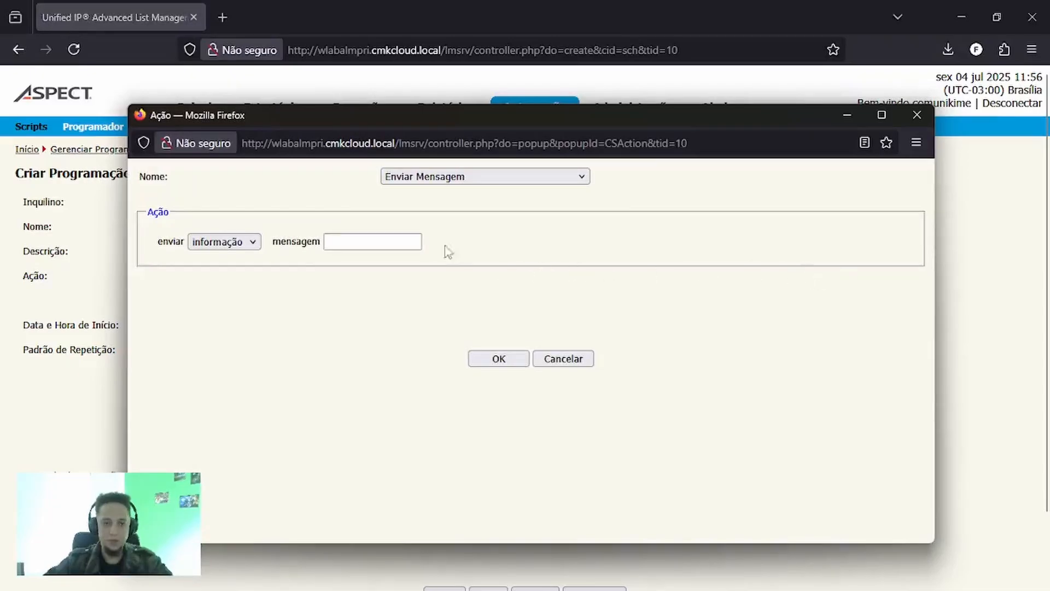
pyautogui.click(456, 183)
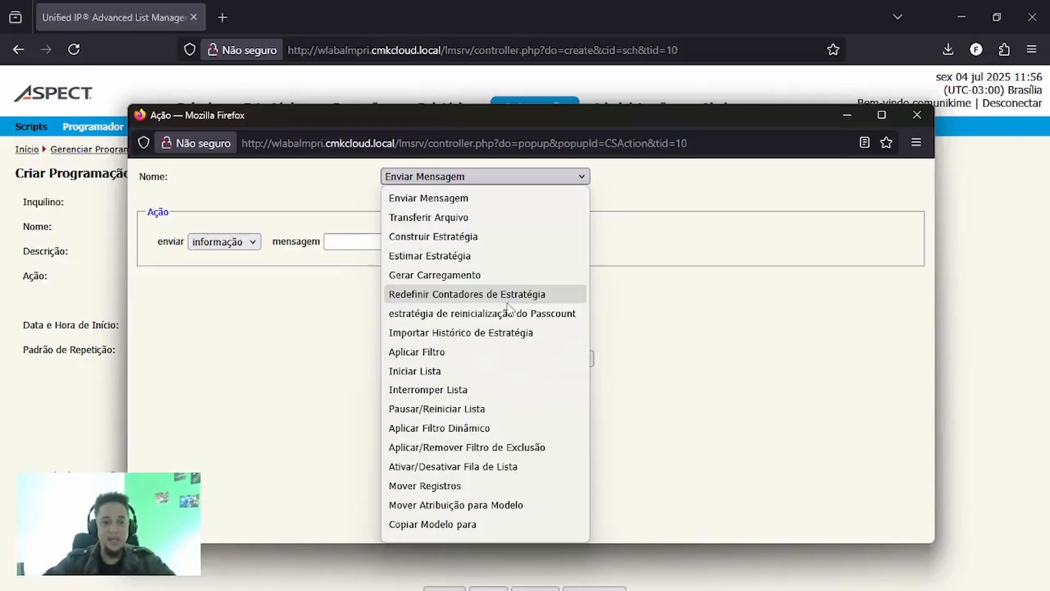
pyautogui.scroll(-4, 506, 329)
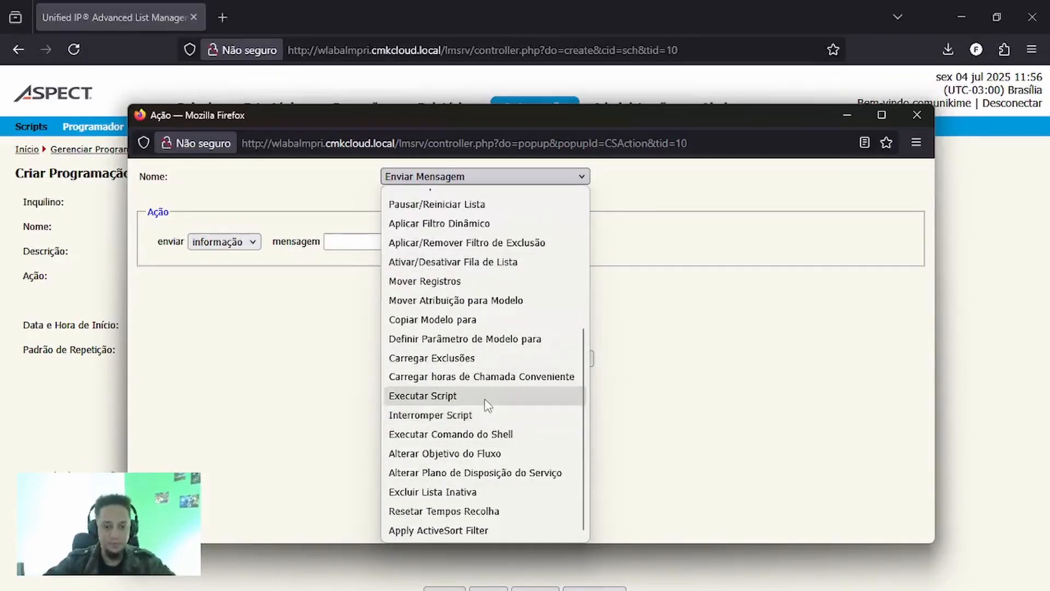
# - Review the shell commands available for the Executar Comando do Shell action, and return to the scripts list without setting the action
pyautogui.click(492, 435)
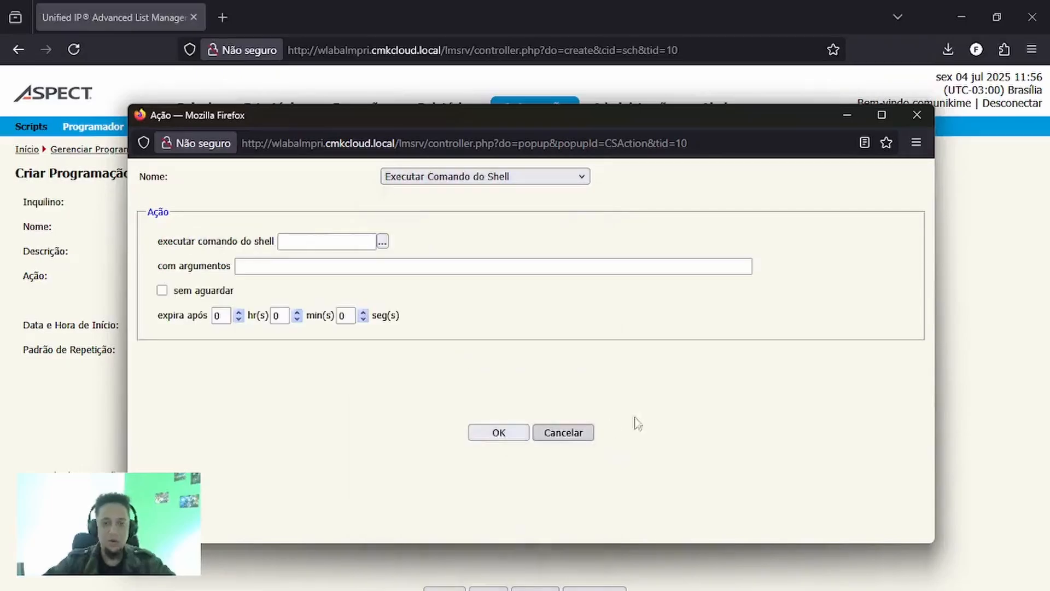
pyautogui.click(383, 243)
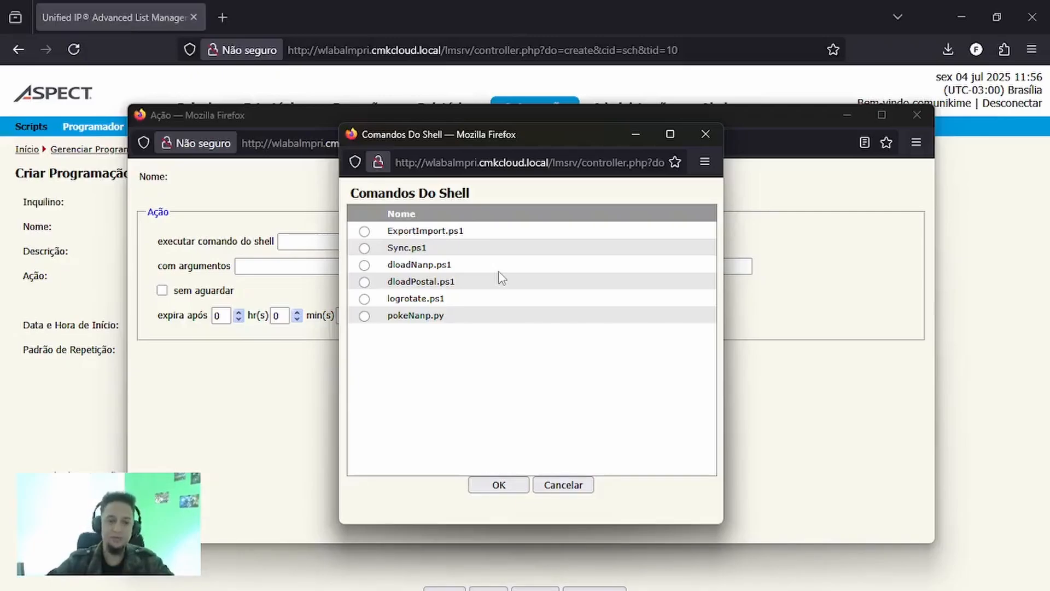
pyautogui.click(563, 487)
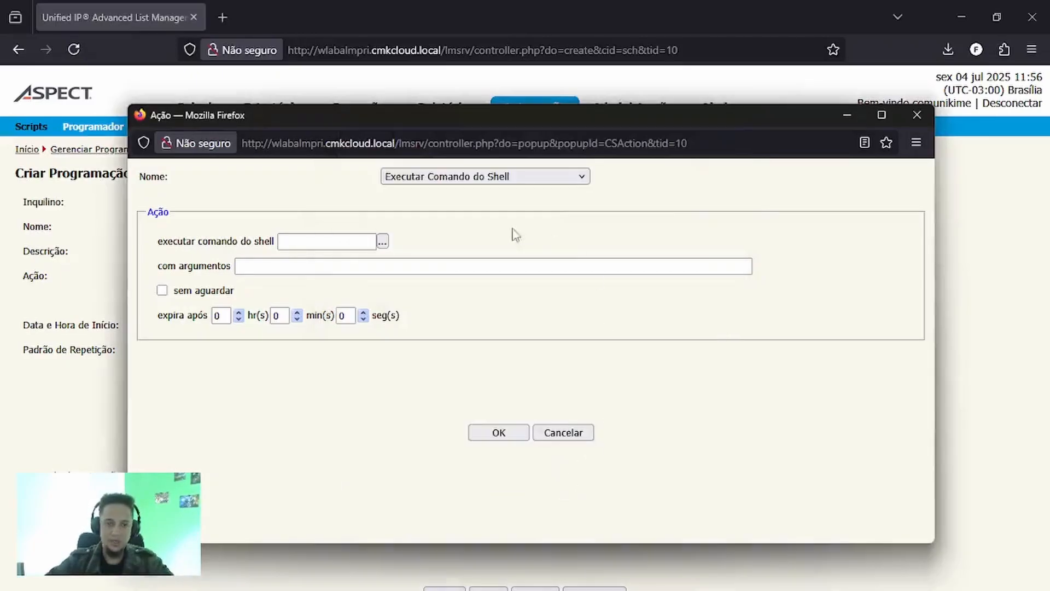
pyautogui.click(569, 437)
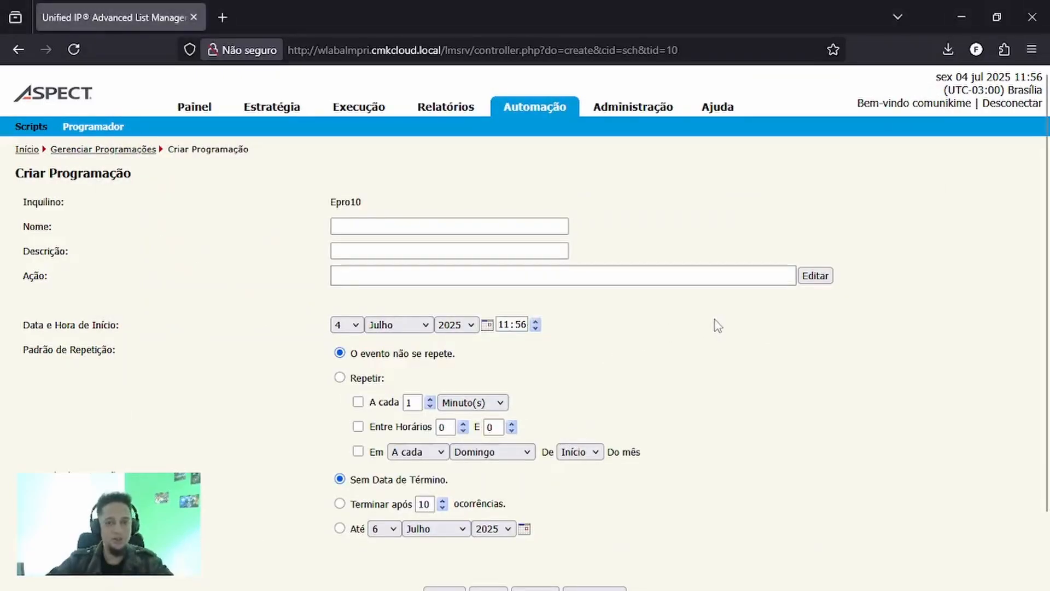
pyautogui.click(32, 129)
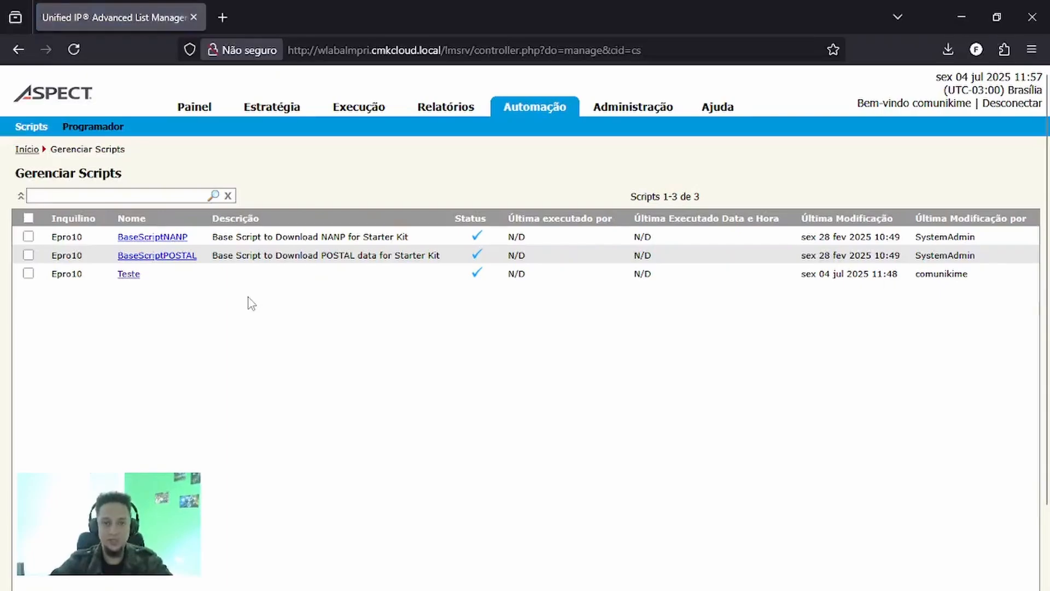